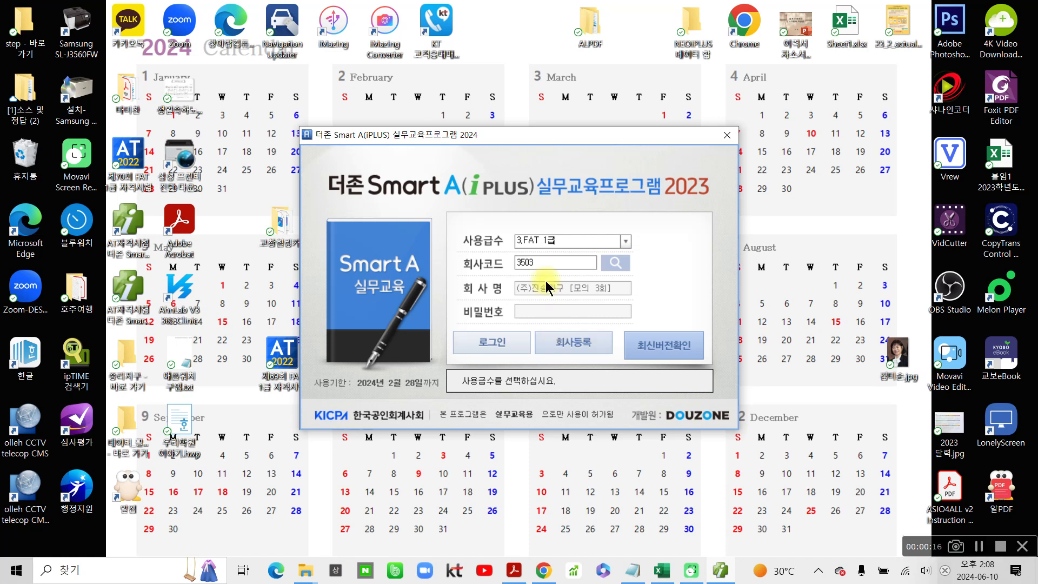
- Mark the program title in the login window with a red circle and a 4 over the year's last digit, and clear the markup
mouse_move(318, 179)
left_mouse_down()
mouse_move(638, 225)
mouse_move(489, 134)
mouse_move(265, 185)
left_mouse_up()
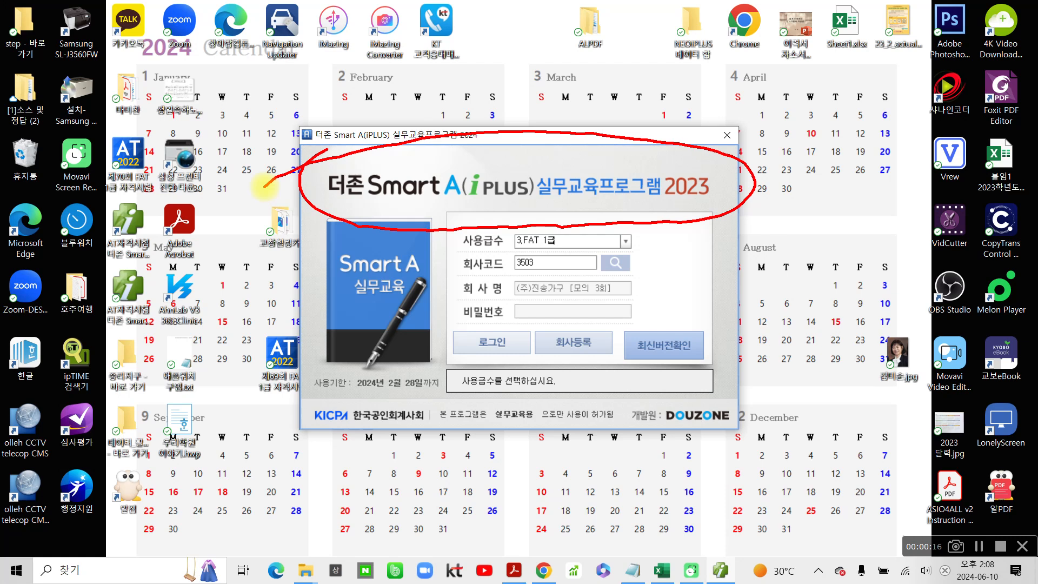
mouse_move(706, 159)
left_mouse_down()
mouse_move(697, 197)
mouse_move(744, 205)
left_mouse_up()
left_click_drag(719, 148, 709, 230)
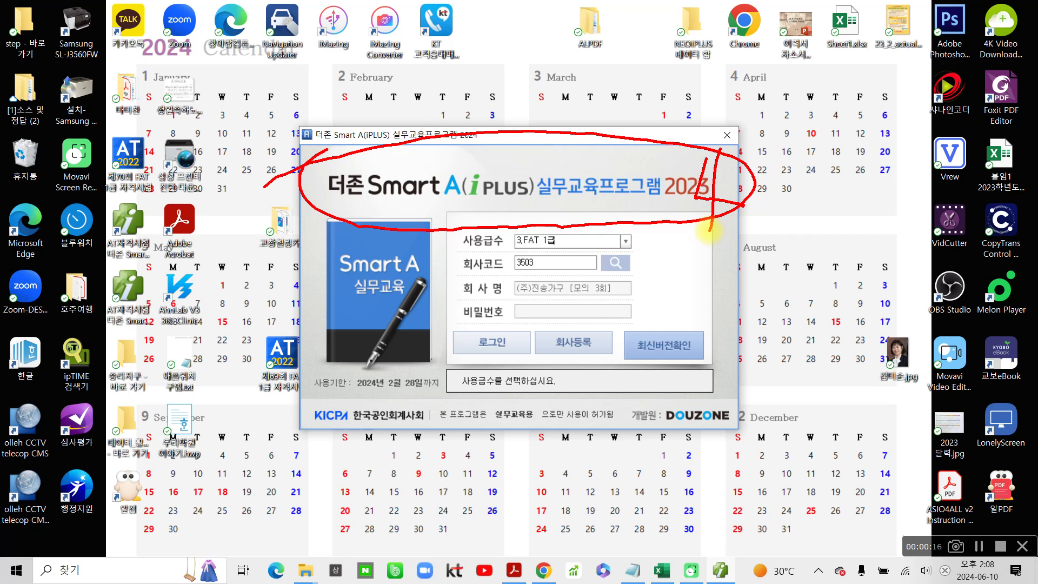
key("Escape")
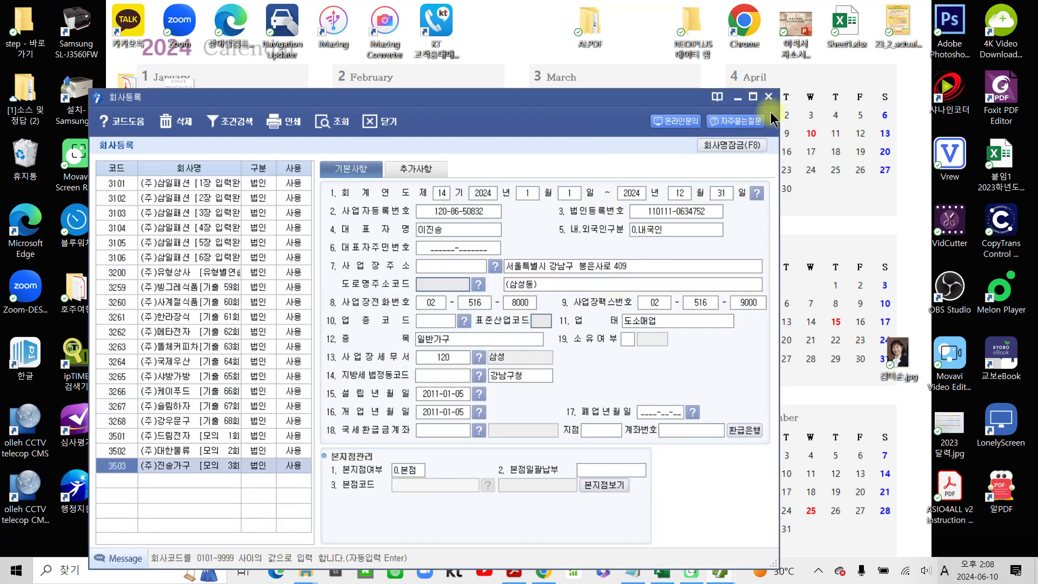
- Maximize the company registration (회사등록) window
left_click(753, 97)
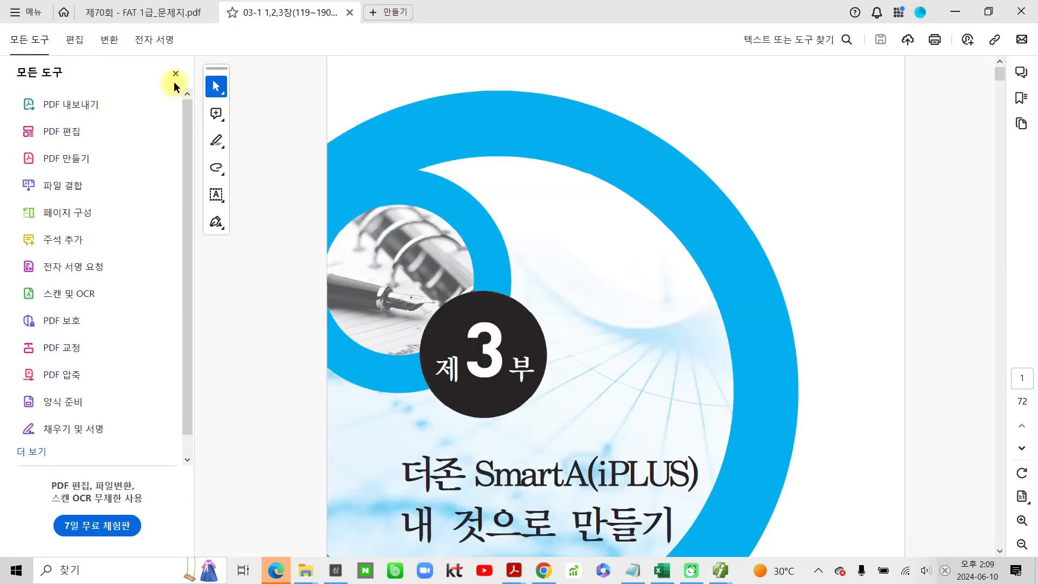
- Hide the all-tools pane of the 03-1 PDF textbook and fit the page to the window width
left_click(174, 75)
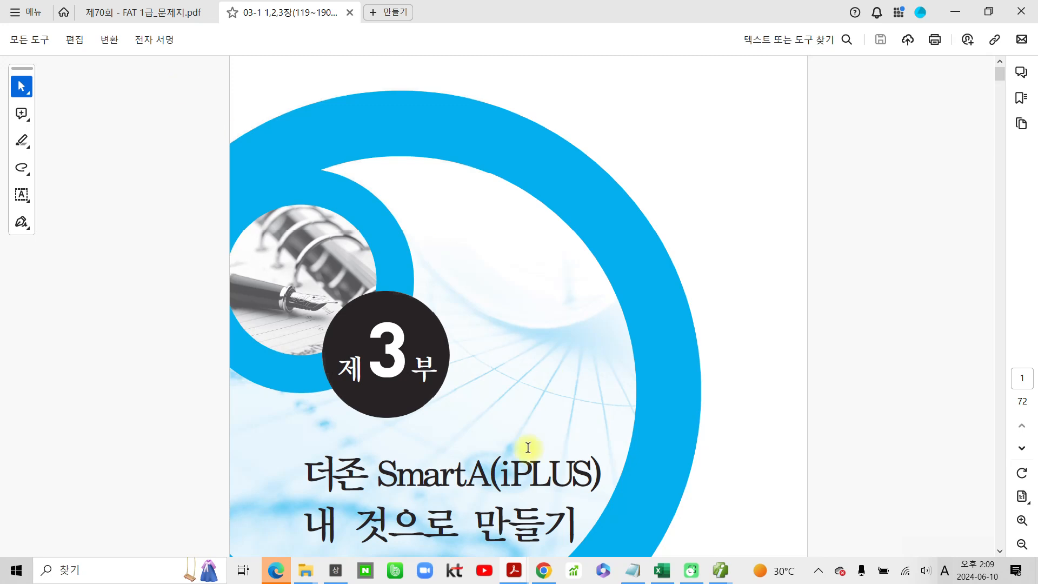
left_click(1020, 496)
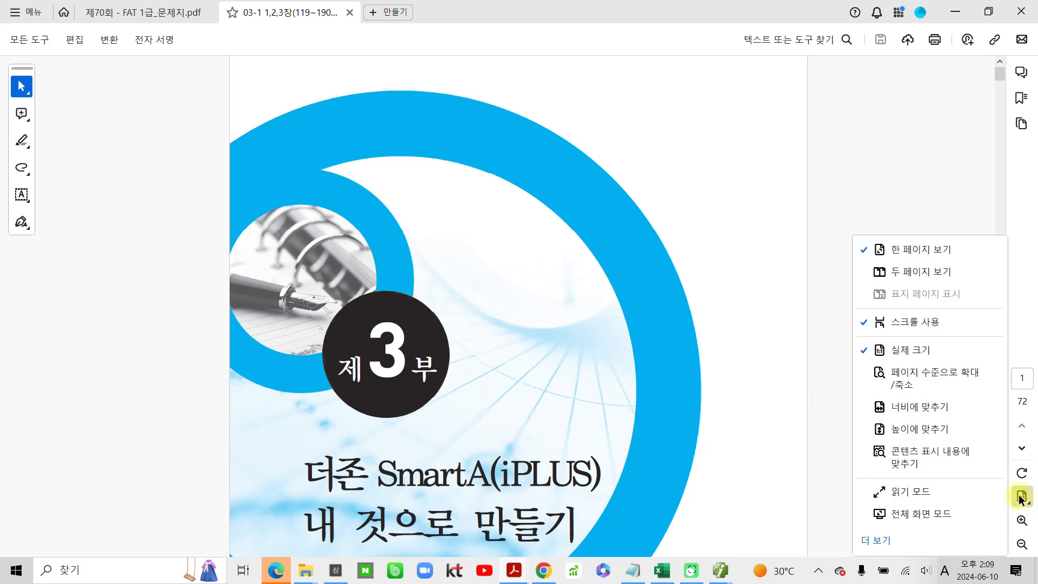
left_click(938, 405)
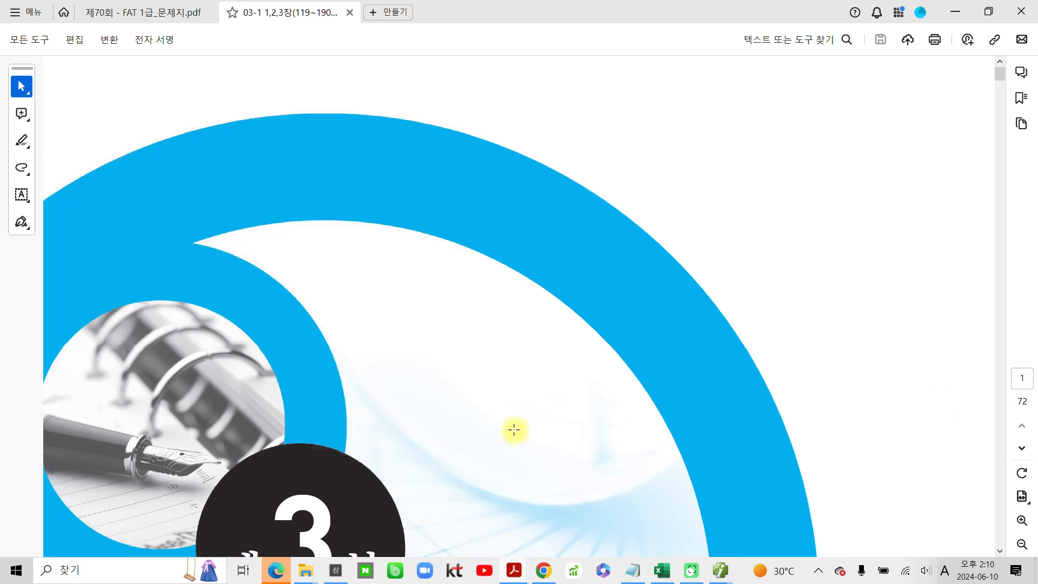
- Read the Part 3 cover page and its chapter list, temporarily circling 기초정보관리 in the 제1장 entry
scroll(505, 387, "down", 5)
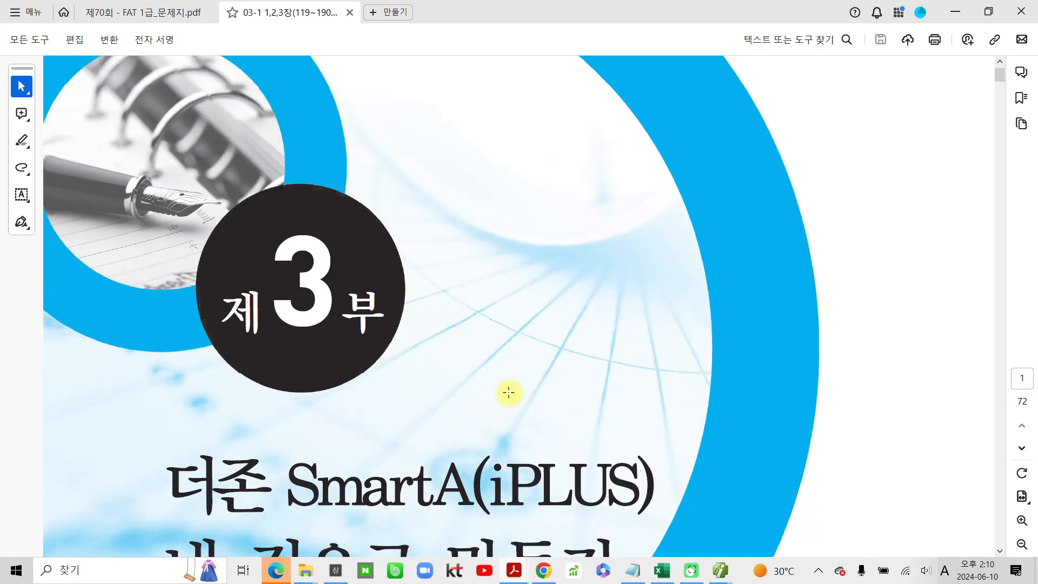
scroll(509, 395, "down", 5)
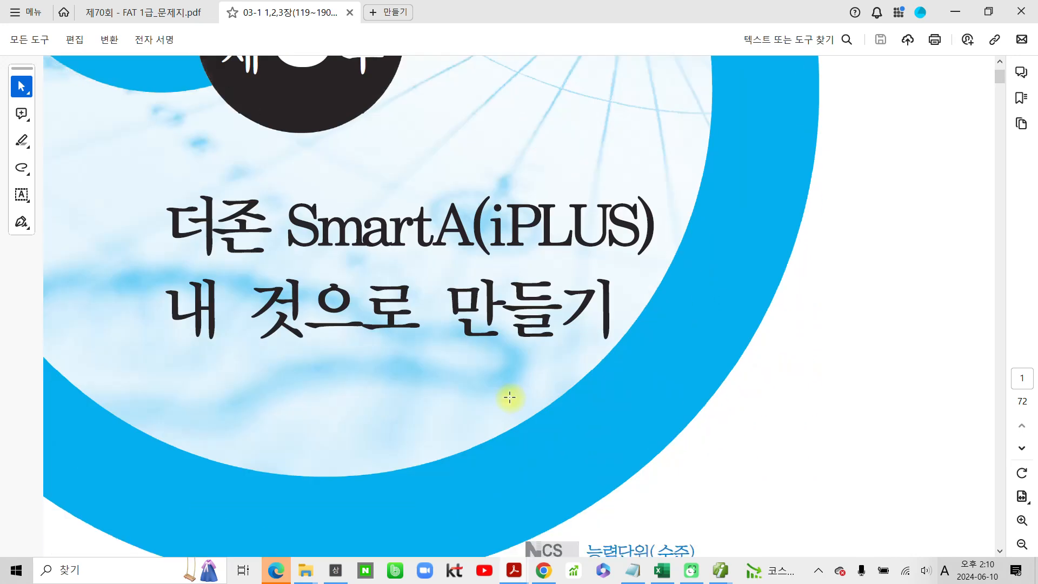
scroll(510, 397, "down", 2)
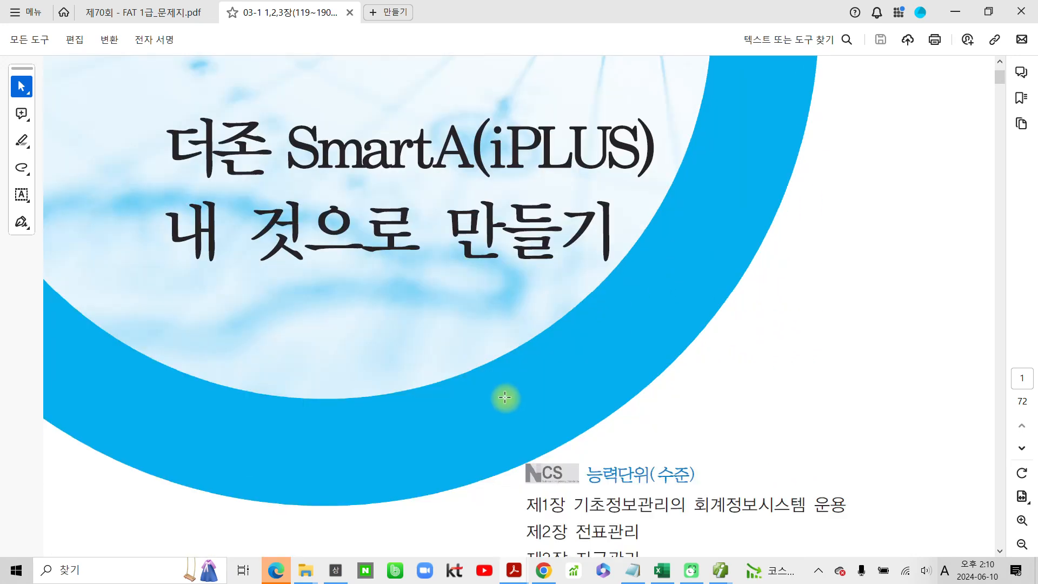
scroll(508, 397, "down", 2)
scroll(508, 398, "down", 5)
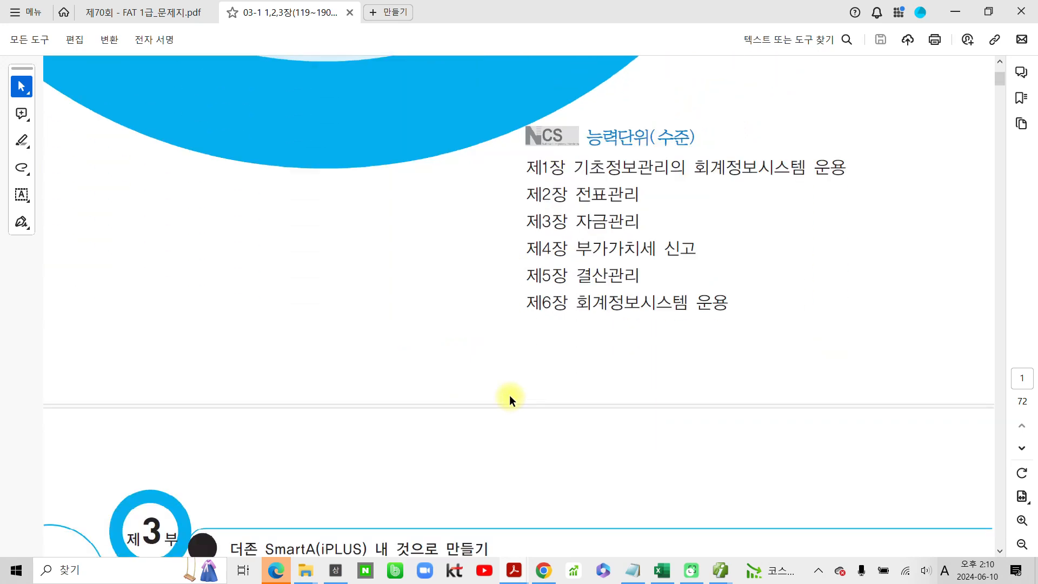
scroll(510, 398, "down", 2)
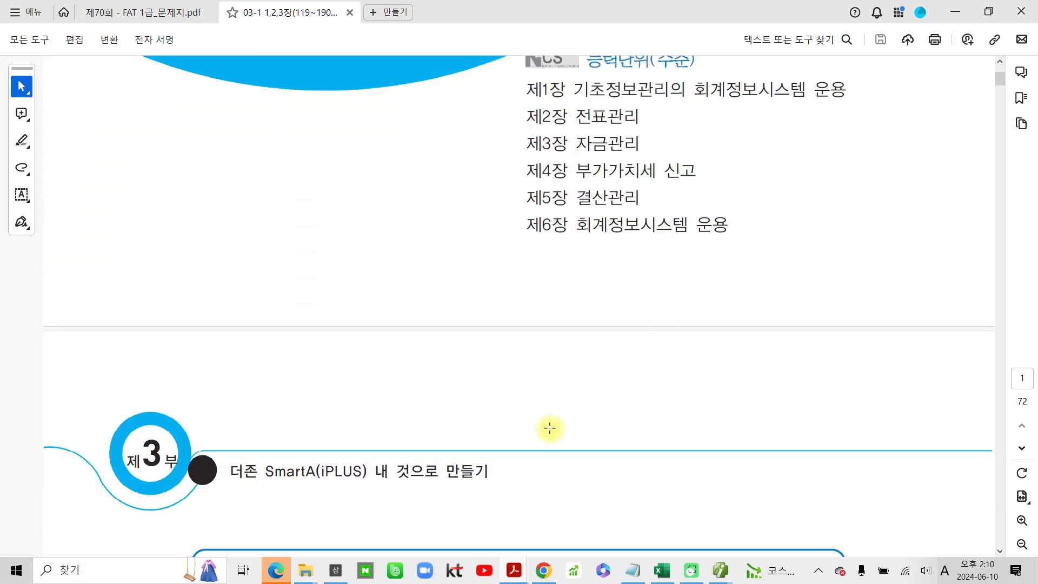
key("ctrl+2")
mouse_move(587, 68)
left_mouse_down()
mouse_move(595, 108)
mouse_move(577, 81)
left_mouse_up()
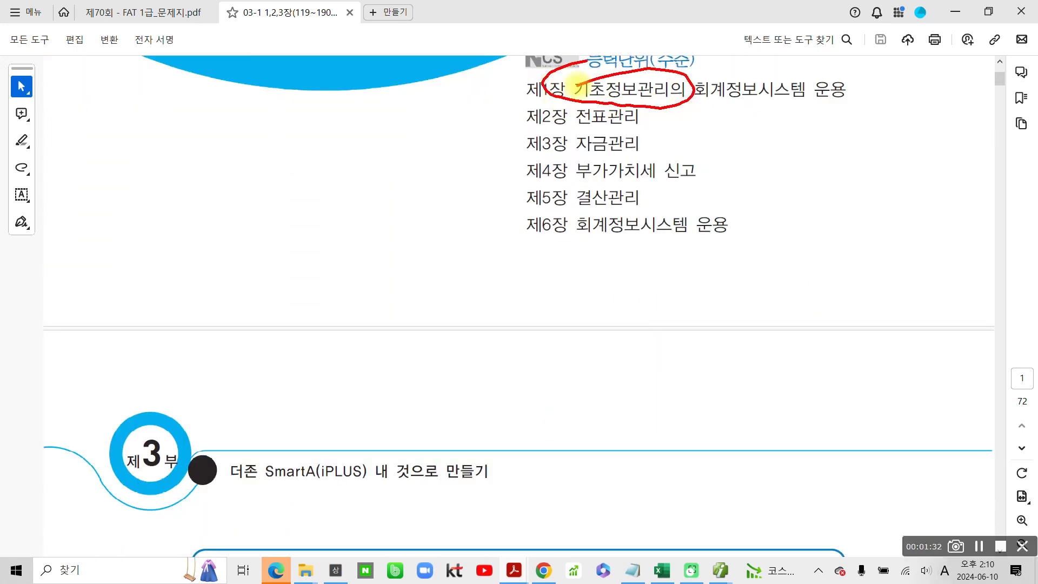
key("Escape")
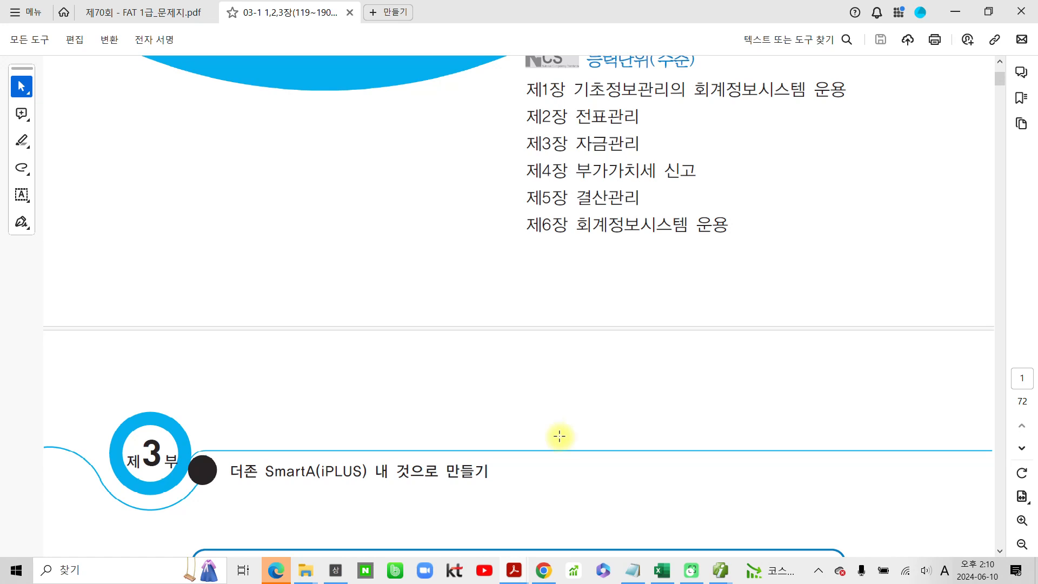
- Examine the SmartA(iPLUS) installation instructions on page 2, temporarily marking the heading, the at.kicpa.or.kr address and the free download button in red
scroll(667, 547, "down", 5)
scroll(663, 552, "down", 3)
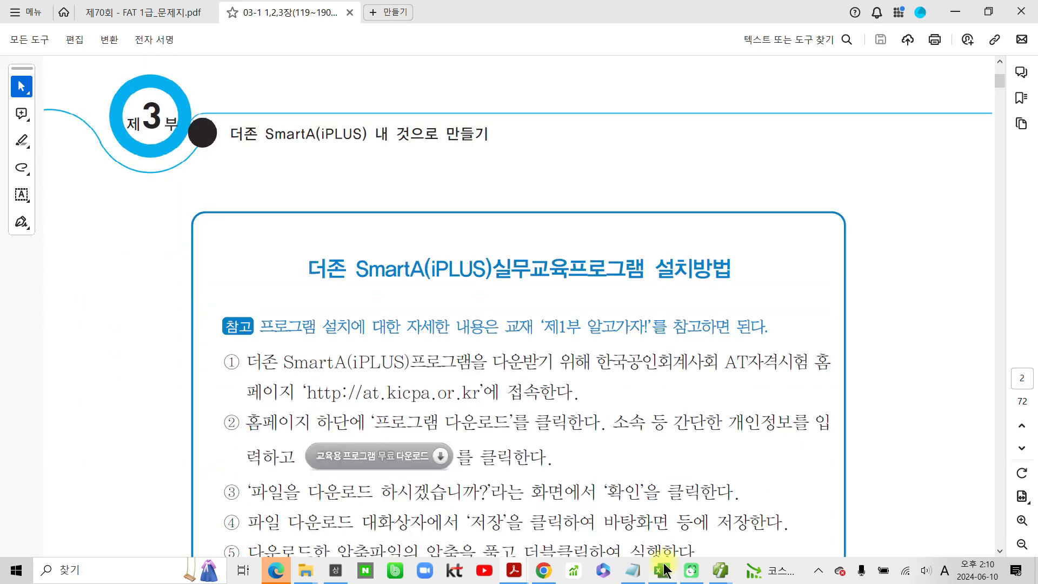
scroll(789, 393, "down", 2)
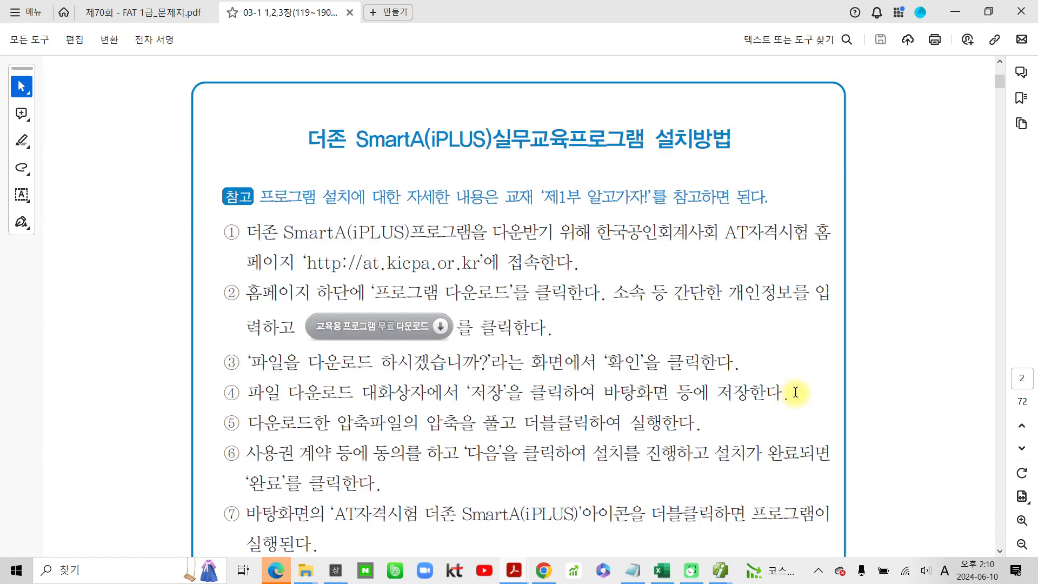
scroll(789, 393, "down", 1)
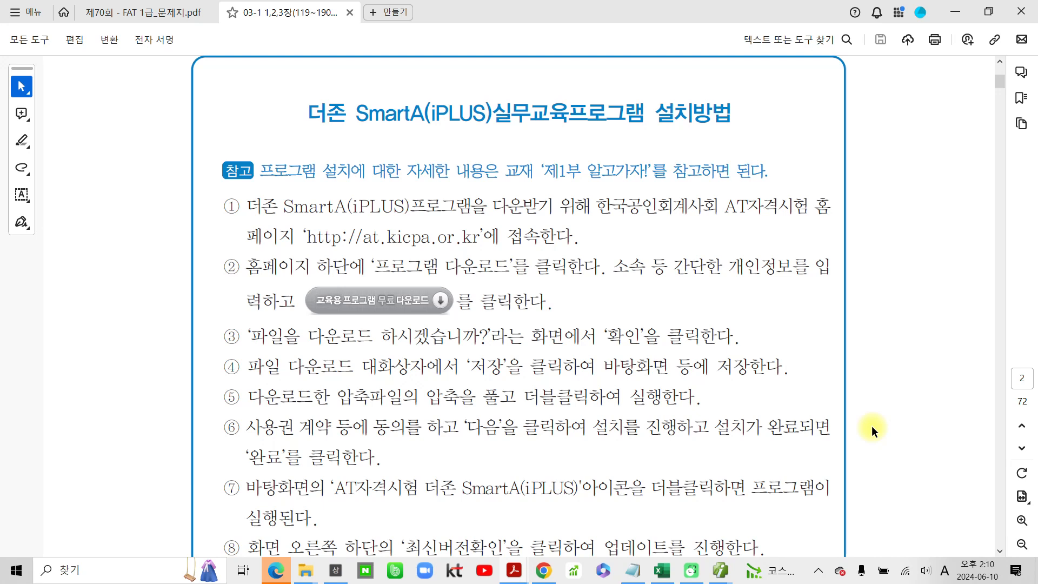
mouse_move(274, 96)
left_mouse_down()
mouse_move(257, 131)
mouse_move(638, 140)
mouse_move(746, 103)
mouse_move(705, 145)
left_mouse_up()
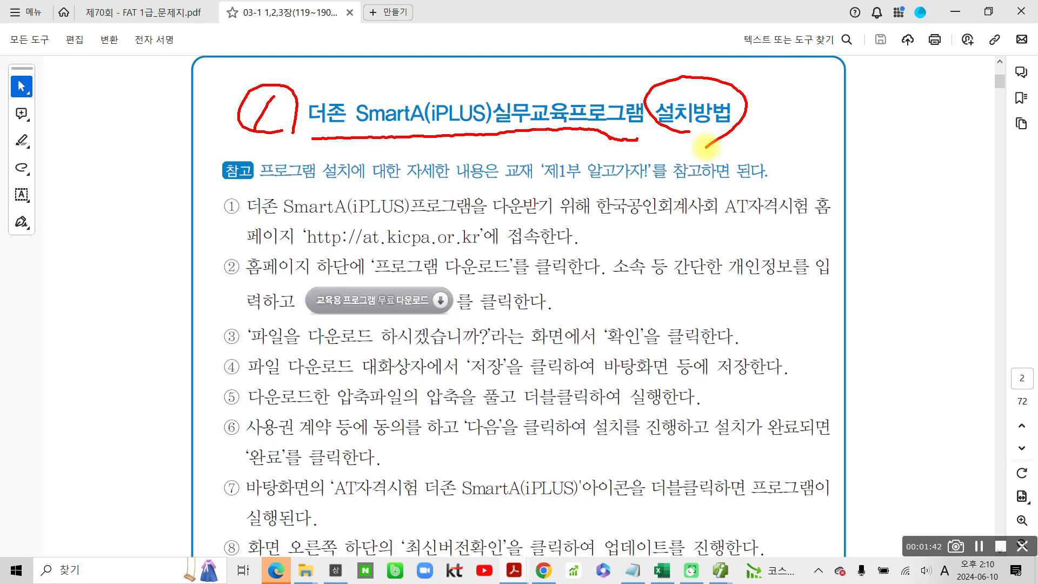
mouse_move(297, 217)
left_mouse_down()
mouse_move(360, 250)
mouse_move(489, 247)
mouse_move(413, 221)
mouse_move(298, 220)
left_mouse_up()
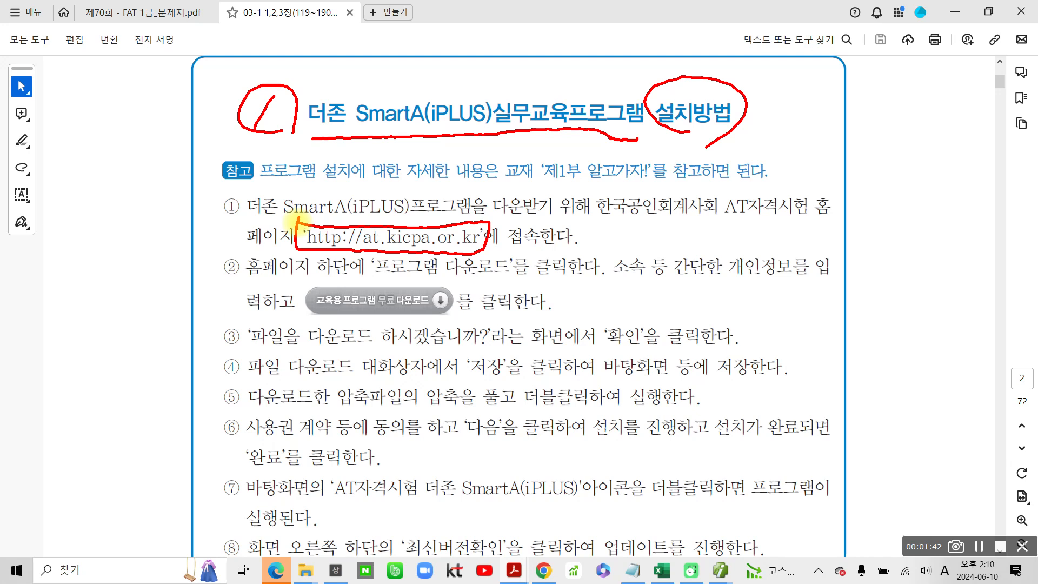
left_click_drag(712, 221, 848, 223)
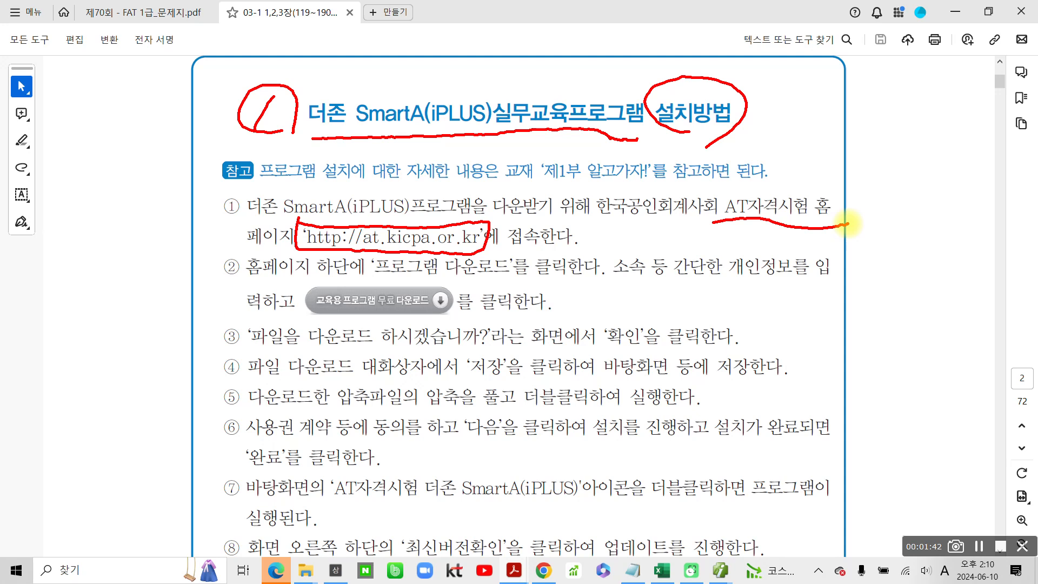
mouse_move(307, 293)
left_mouse_down()
mouse_move(337, 327)
mouse_move(465, 305)
mouse_move(395, 277)
mouse_move(305, 294)
left_mouse_up()
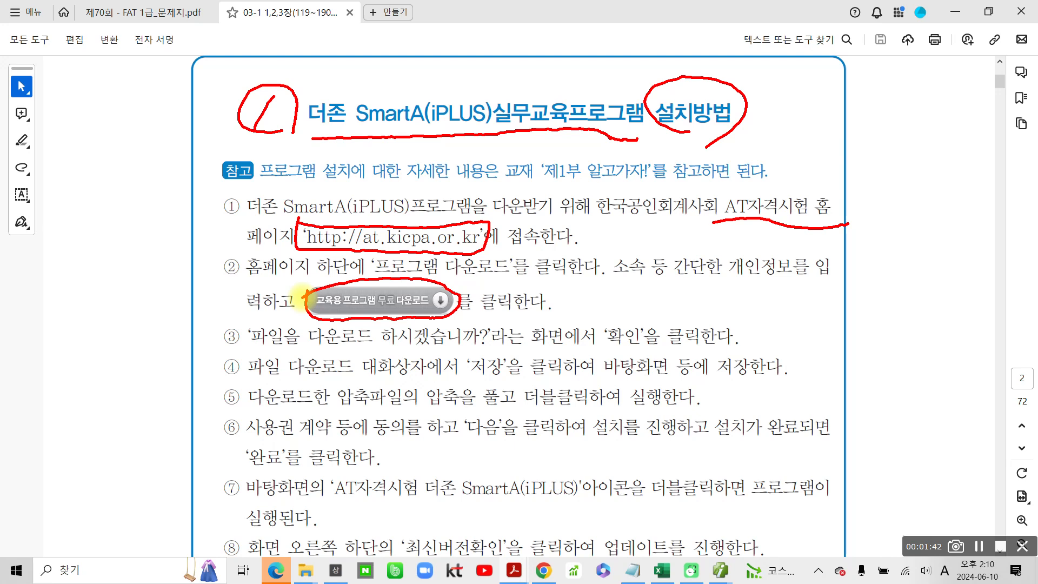
mouse_move(279, 101)
left_mouse_down()
mouse_move(255, 130)
mouse_move(234, 117)
mouse_move(289, 150)
left_mouse_up()
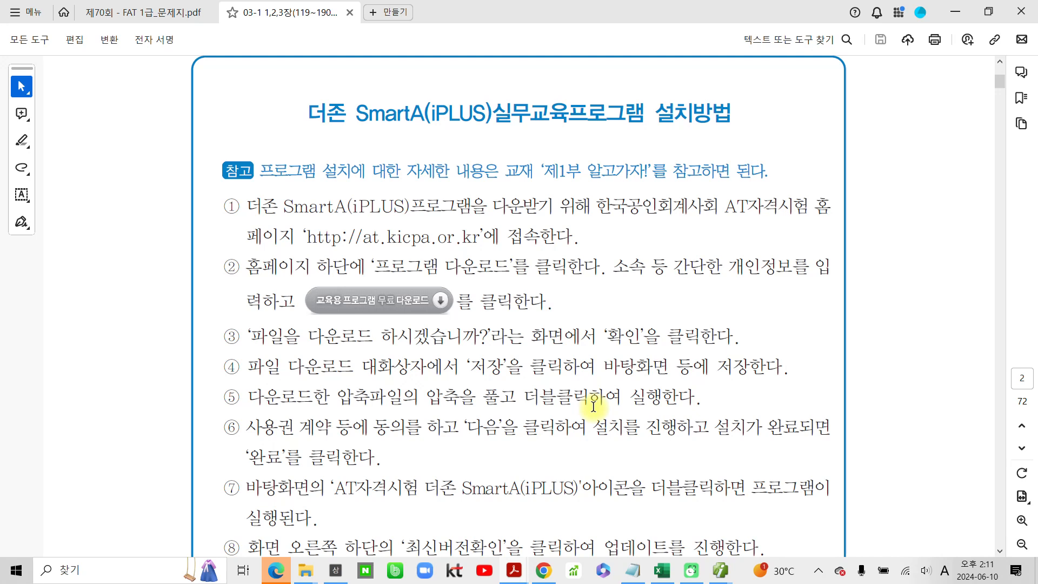
- Number the back-data installation heading with a circled 2 and mark the heading, 삼일아이닷컴, 홈페이지에 접속한다, 제품몰 and AT수험서 자료실 in red
scroll(593, 405, "down", 5)
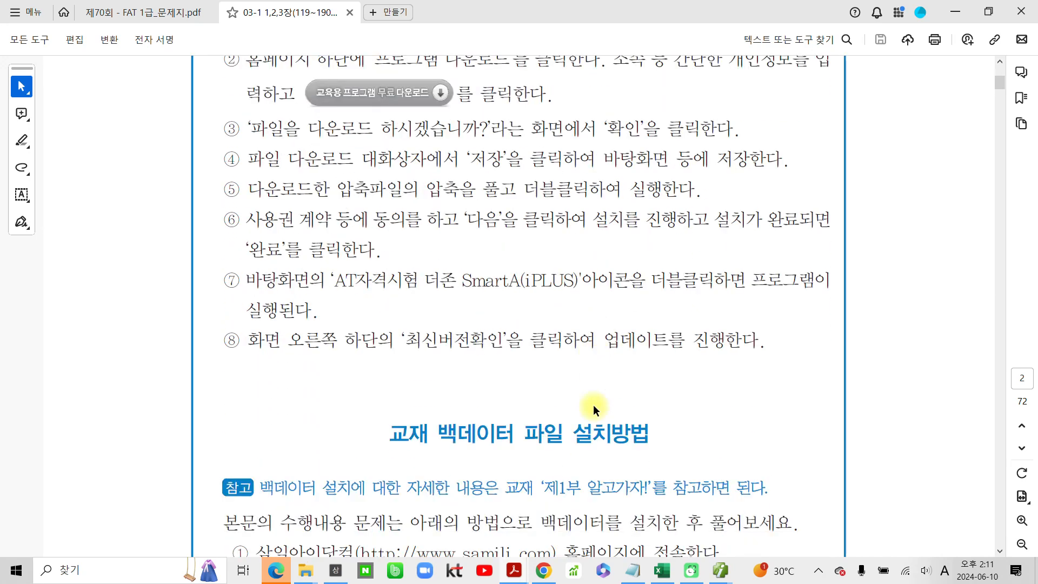
scroll(592, 405, "down", 3)
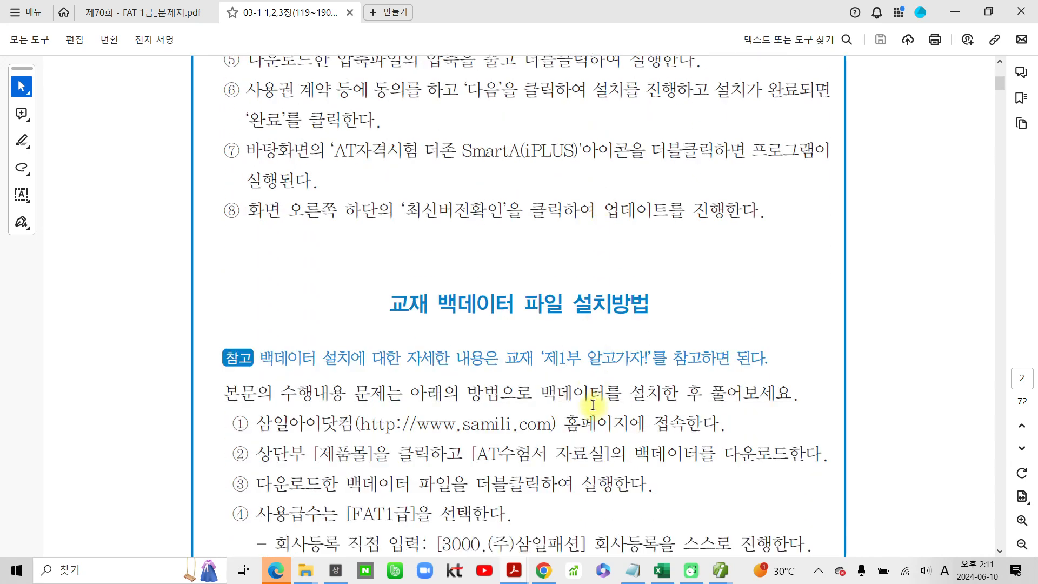
mouse_move(257, 223)
left_mouse_down()
mouse_move(284, 230)
mouse_move(293, 250)
mouse_move(261, 215)
mouse_move(293, 263)
left_mouse_up()
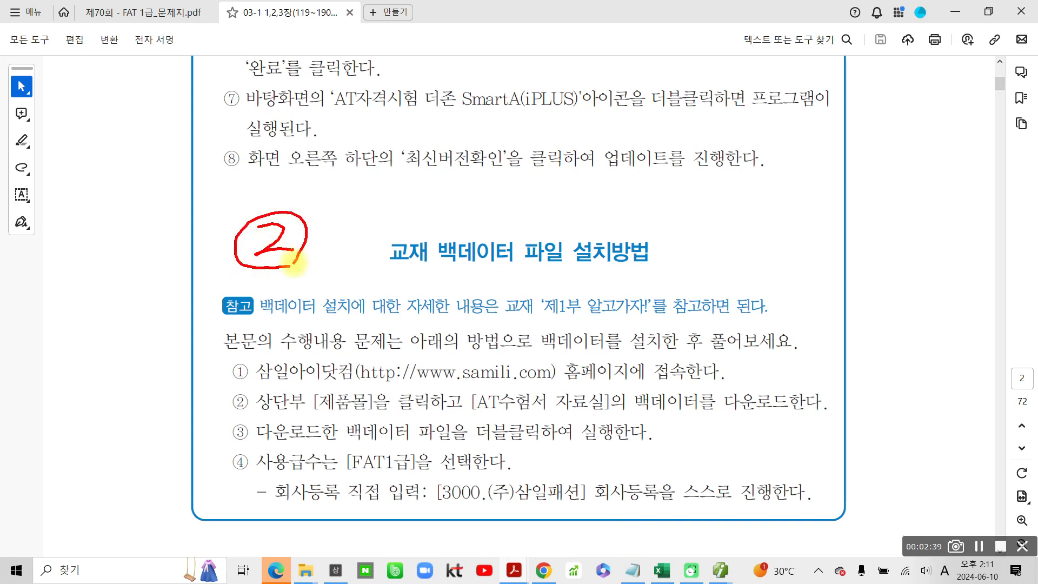
left_click_drag(436, 266, 656, 265)
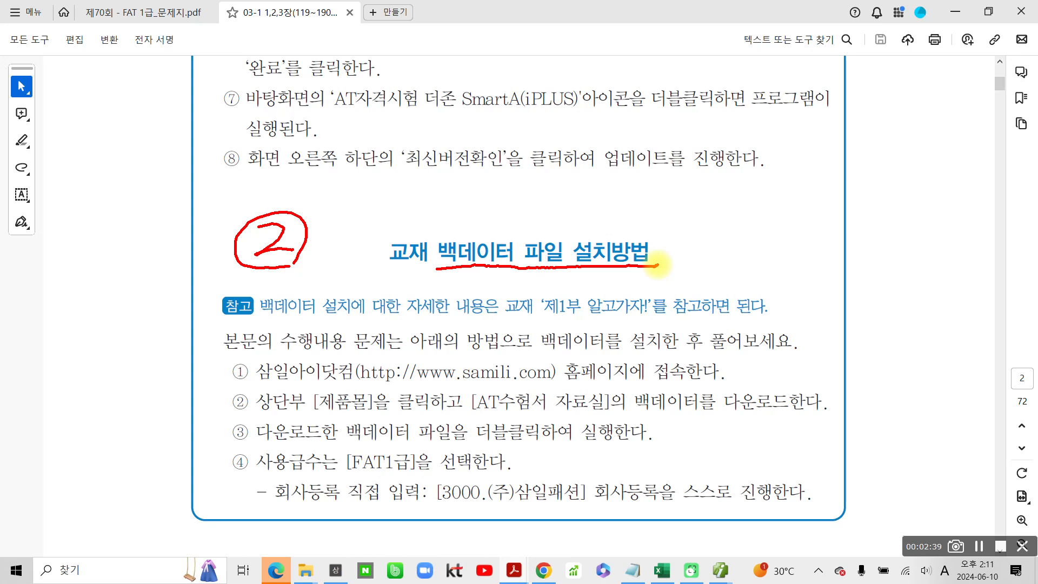
mouse_move(253, 363)
left_mouse_down()
mouse_move(270, 382)
mouse_move(357, 380)
mouse_move(324, 356)
mouse_move(258, 354)
left_mouse_up()
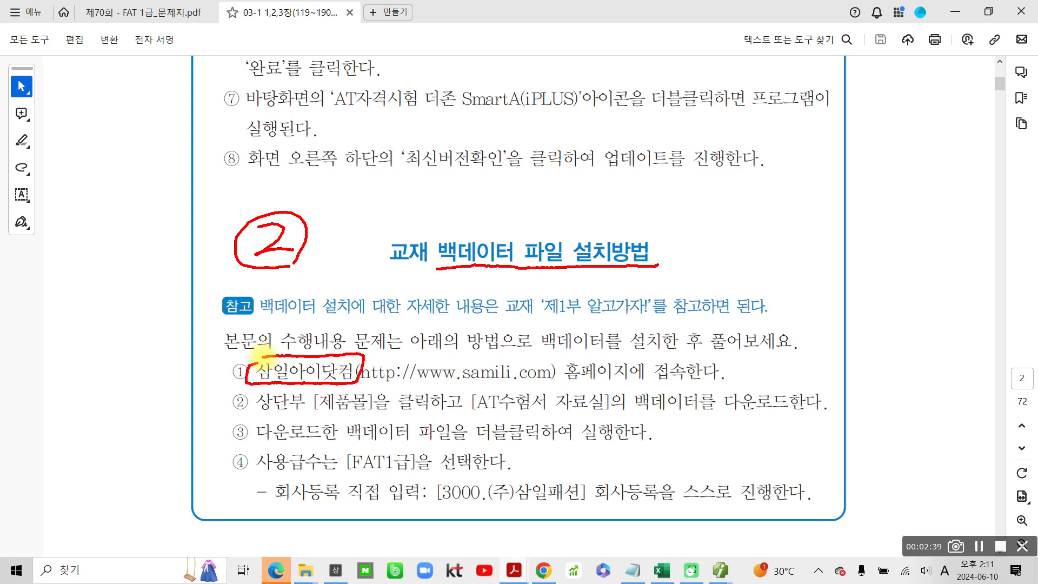
left_click_drag(565, 385, 719, 384)
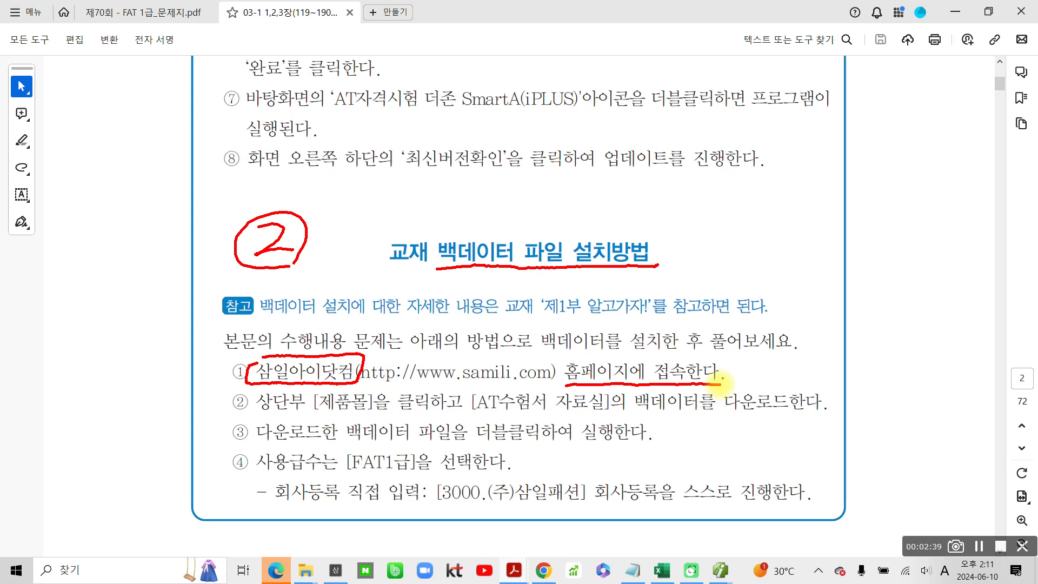
mouse_move(324, 388)
left_mouse_down()
mouse_move(330, 417)
mouse_move(385, 402)
mouse_move(349, 385)
mouse_move(322, 389)
left_mouse_up()
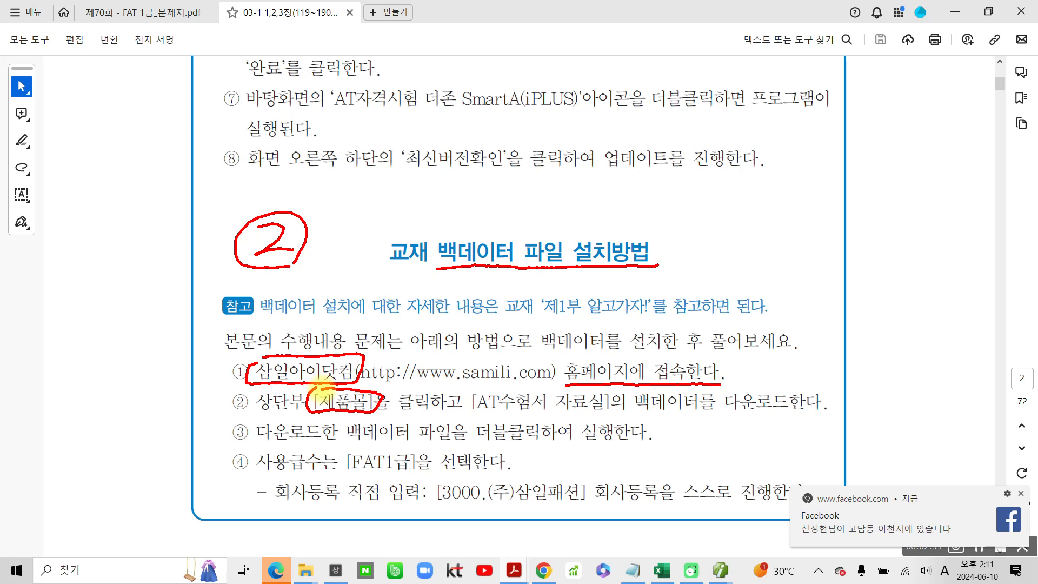
left_click_drag(466, 411, 615, 414)
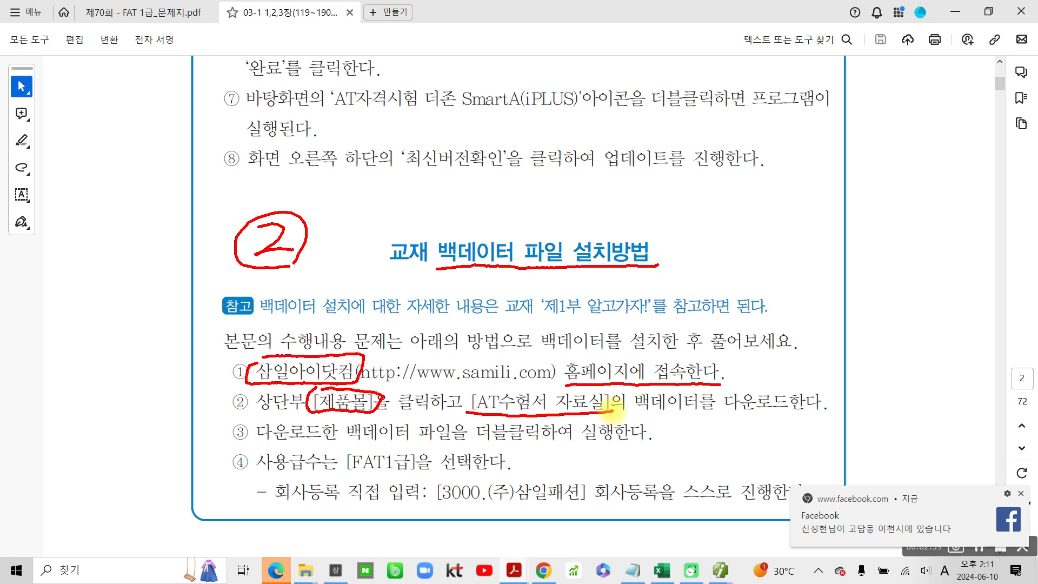
- Box FAT1급 in instruction ④ in red and handwrite a circled note reading 회계실무 1급 linked to it
mouse_move(346, 446)
left_mouse_down()
mouse_move(341, 479)
mouse_move(423, 483)
mouse_move(429, 452)
mouse_move(343, 448)
mouse_move(107, 473)
left_mouse_up()
mouse_move(56, 385)
left_mouse_down()
mouse_move(82, 404)
mouse_move(65, 447)
mouse_move(90, 437)
left_mouse_up()
left_click_drag(96, 380, 105, 459)
left_click_drag(113, 401, 124, 403)
left_click_drag(146, 396, 161, 432)
mouse_move(174, 376)
left_mouse_down()
mouse_move(174, 454)
mouse_move(189, 403)
mouse_move(210, 401)
left_mouse_up()
mouse_move(217, 354)
left_mouse_down()
mouse_move(221, 432)
mouse_move(243, 378)
mouse_move(273, 384)
left_mouse_up()
left_click_drag(250, 414, 253, 432)
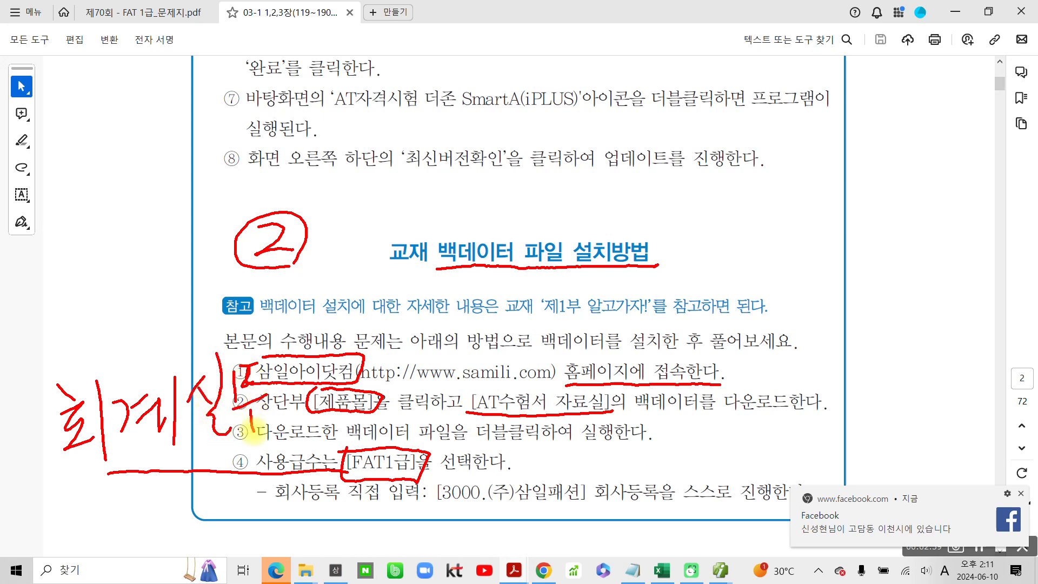
left_click_drag(76, 482, 67, 527)
mouse_move(104, 475)
left_mouse_down()
mouse_move(129, 460)
mouse_move(130, 471)
left_mouse_up()
mouse_move(100, 495)
left_mouse_down()
mouse_move(147, 486)
mouse_move(116, 527)
left_mouse_up()
mouse_move(135, 487)
left_mouse_down()
mouse_move(130, 525)
mouse_move(131, 505)
left_mouse_up()
mouse_move(193, 518)
left_mouse_down()
mouse_move(33, 416)
mouse_move(266, 364)
mouse_move(154, 530)
left_mouse_up()
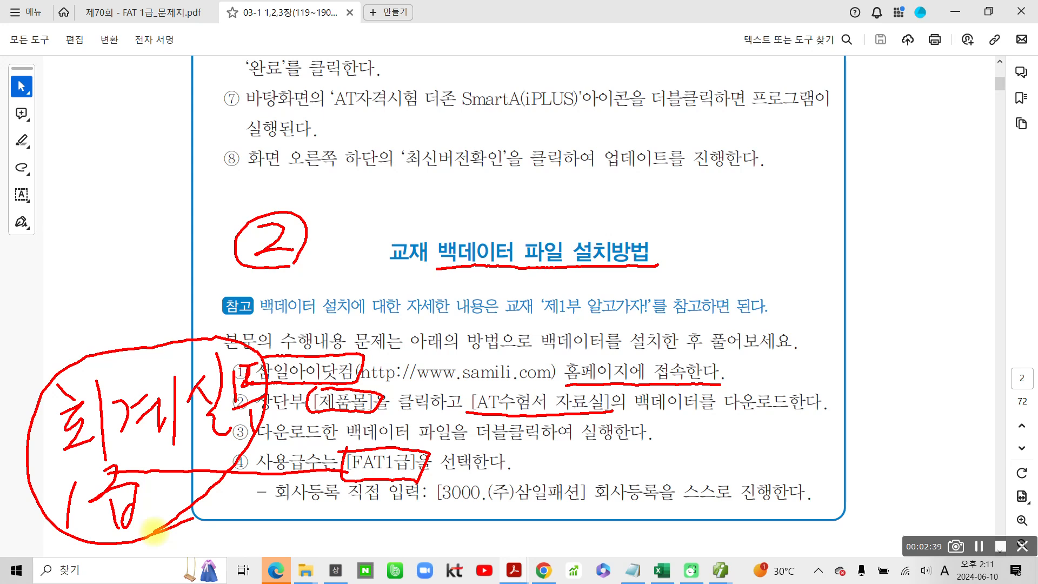
- Emphasize the 회계실무 1급 note with a second outline and a downward arrow, and underline the back-data heading again
mouse_move(219, 414)
left_mouse_down()
mouse_move(222, 425)
mouse_move(29, 413)
mouse_move(238, 459)
mouse_move(222, 474)
left_mouse_up()
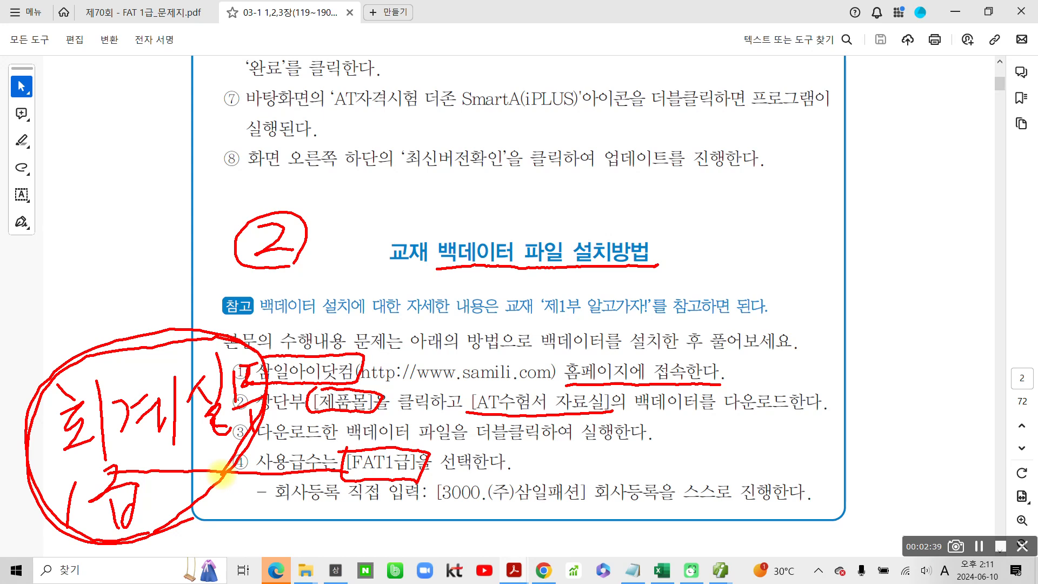
left_click_drag(476, 267, 675, 263)
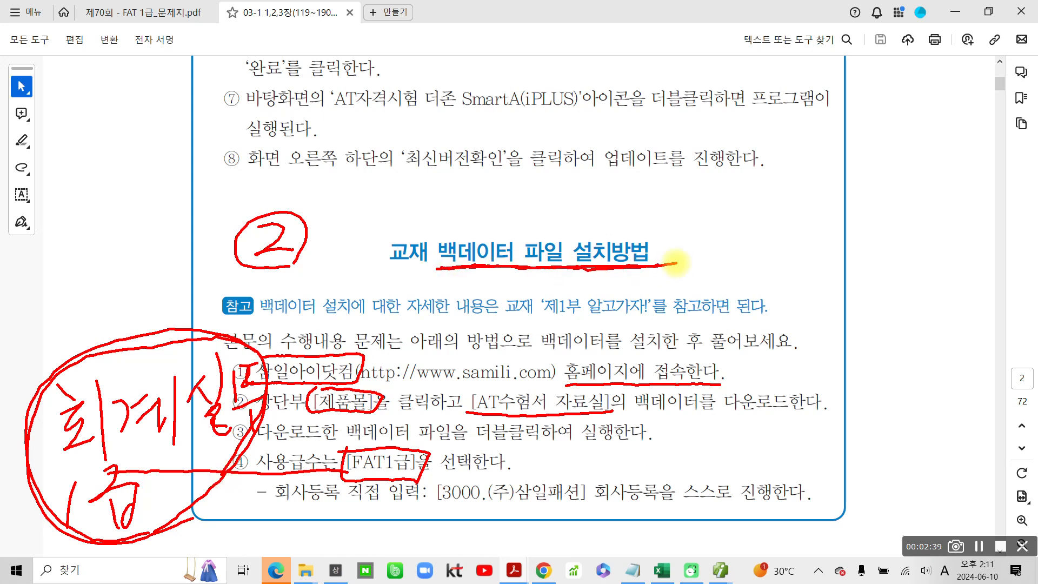
left_click_drag(147, 284, 157, 357)
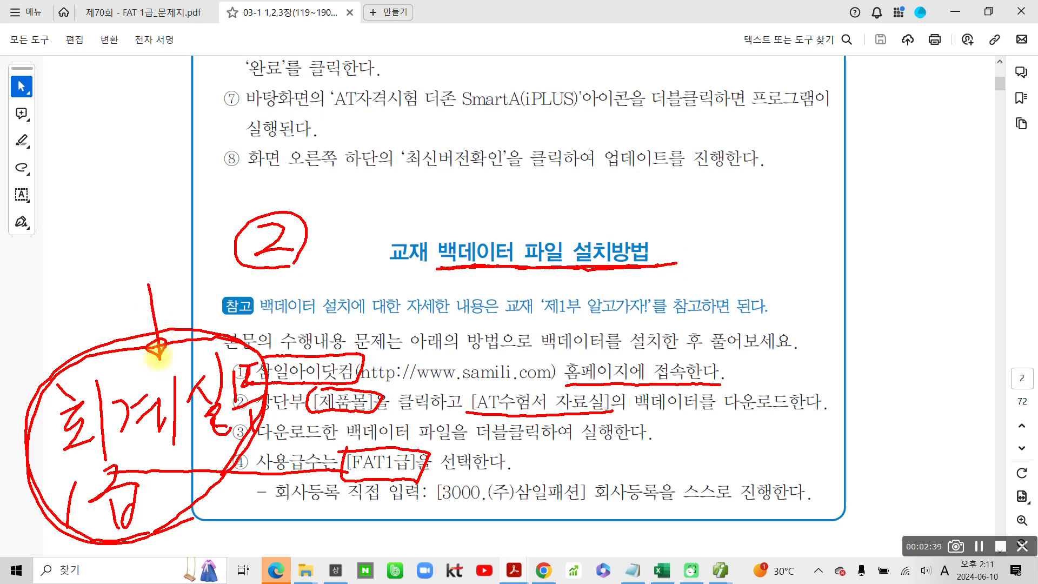
- Clear the red ink and temporarily mark the area beside the 더존 SmartA(iPLUS)실무교육프로그램 설치방법 heading on page 2
key("Escape")
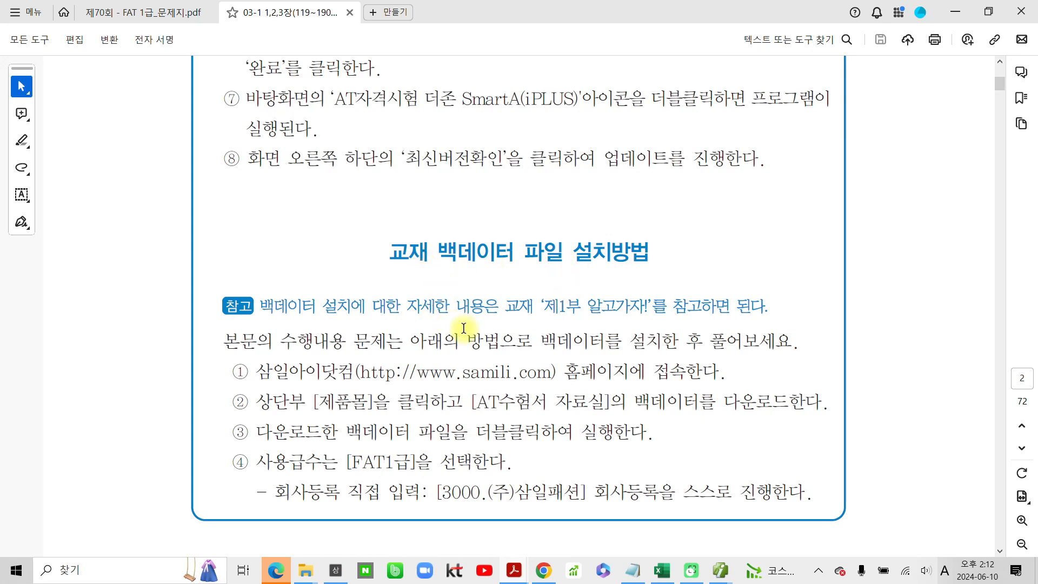
scroll(544, 393, "up", 3)
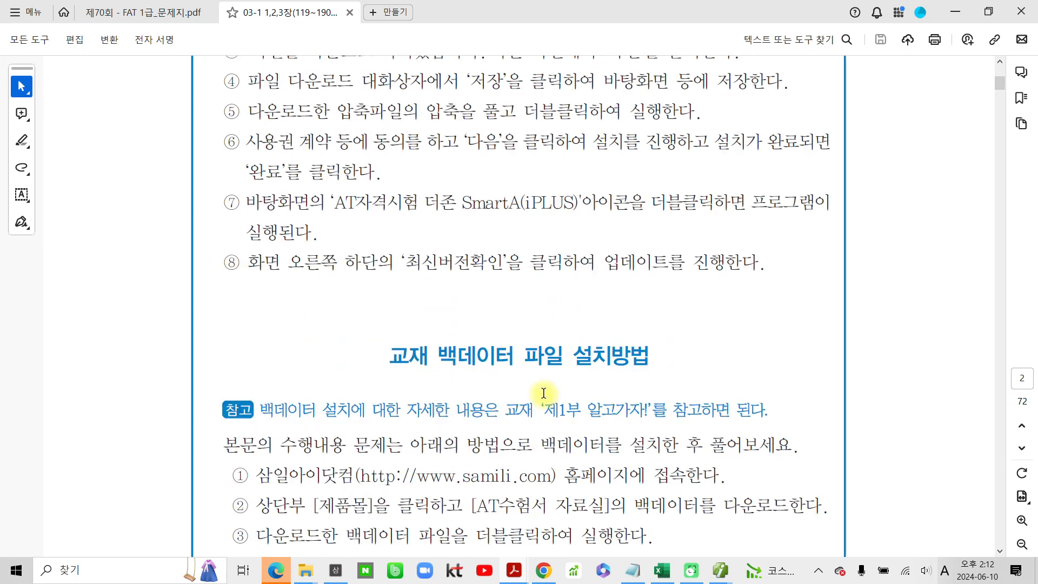
scroll(543, 393, "up", 12)
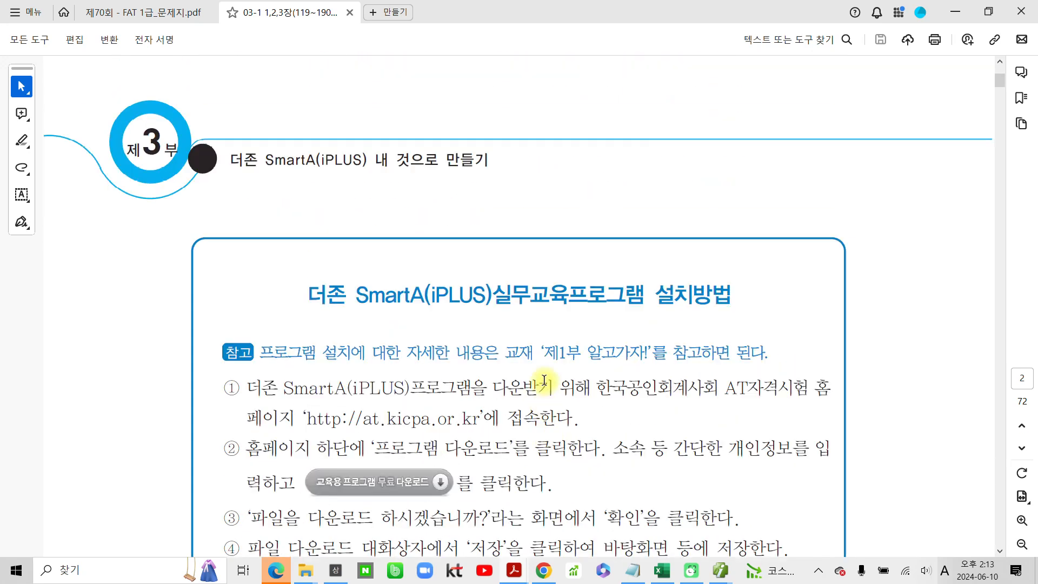
mouse_move(306, 246)
left_mouse_down()
mouse_move(535, 327)
mouse_move(651, 242)
mouse_move(332, 259)
left_mouse_up()
mouse_move(232, 260)
left_mouse_down()
mouse_move(204, 306)
mouse_move(245, 327)
left_mouse_up()
key("Escape")
- Temporarily number the 교재 백데이터 파일 설치방법 heading with a circled 2 in red ink
scroll(545, 388, "down", 9)
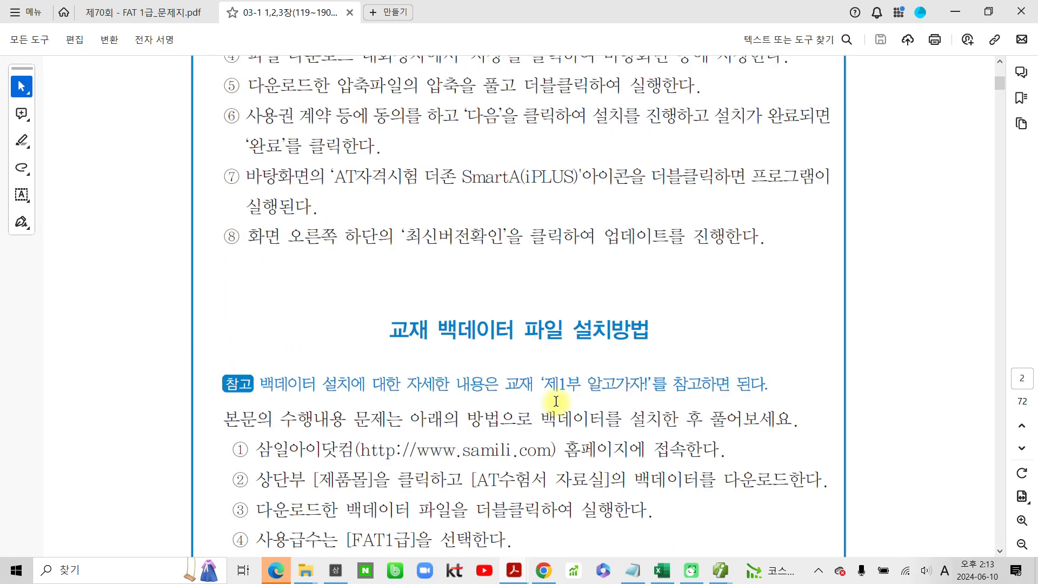
key("ctrl+2")
left_click_drag(272, 323, 312, 346)
mouse_move(304, 358)
left_mouse_down()
mouse_move(262, 356)
mouse_move(315, 355)
left_mouse_up()
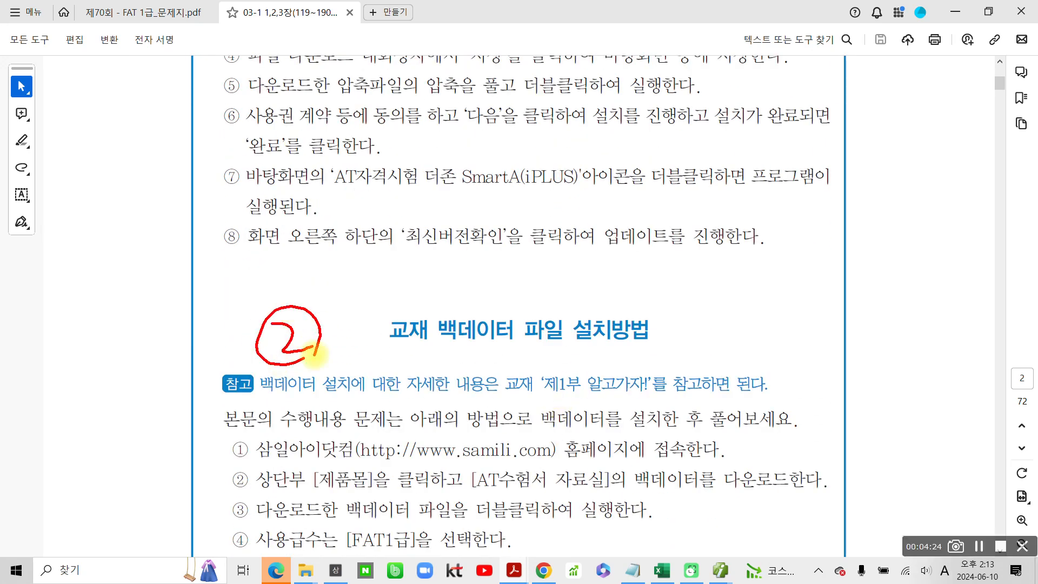
key("Escape")
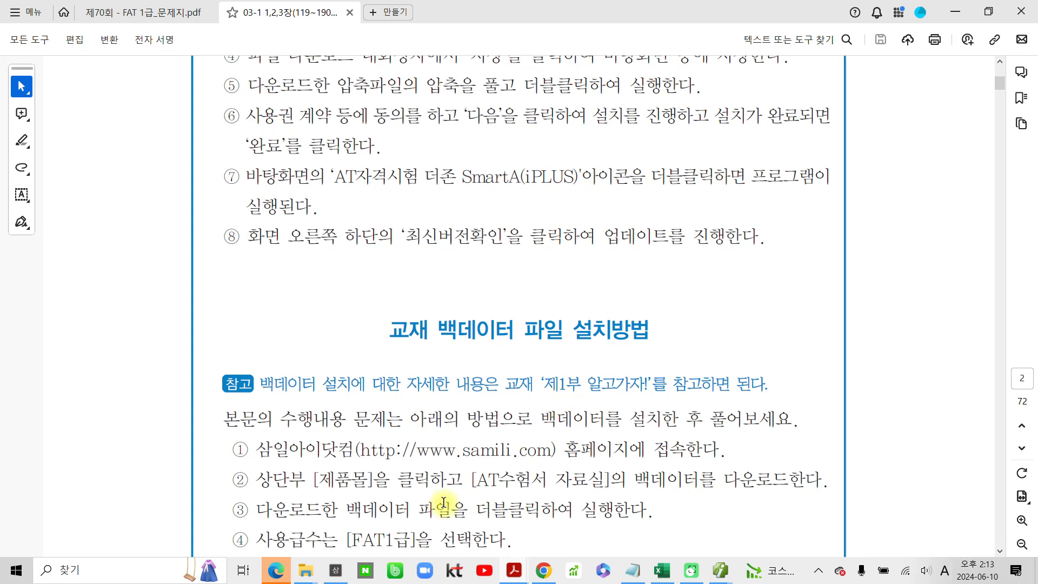
- Review 사용자 로그인 화면 on page 5, temporarily outlining the login window and marking its 회사등록 button with a red circle and arrow
scroll(442, 425, "down", 4)
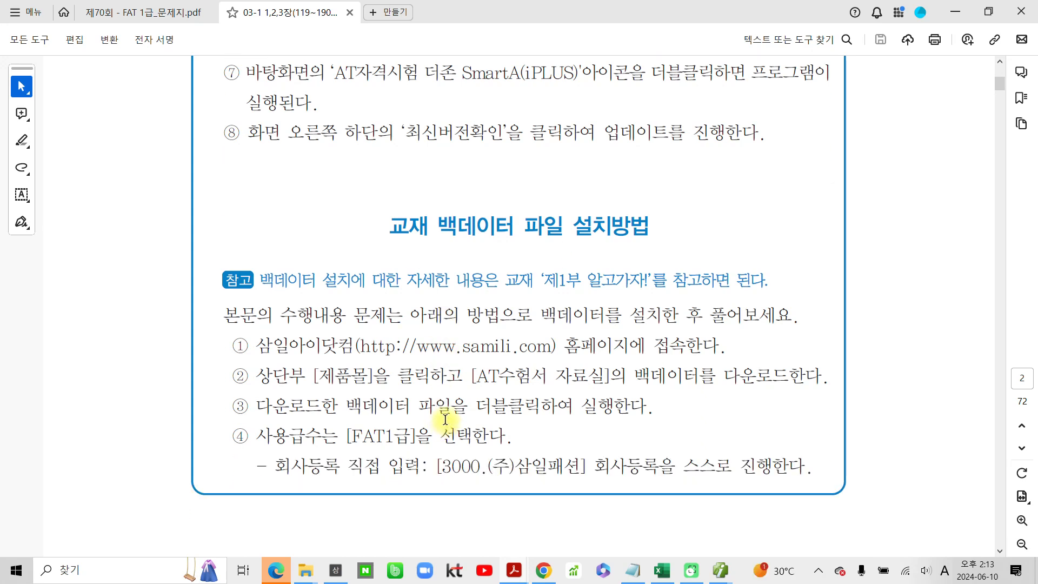
scroll(446, 419, "down", 15)
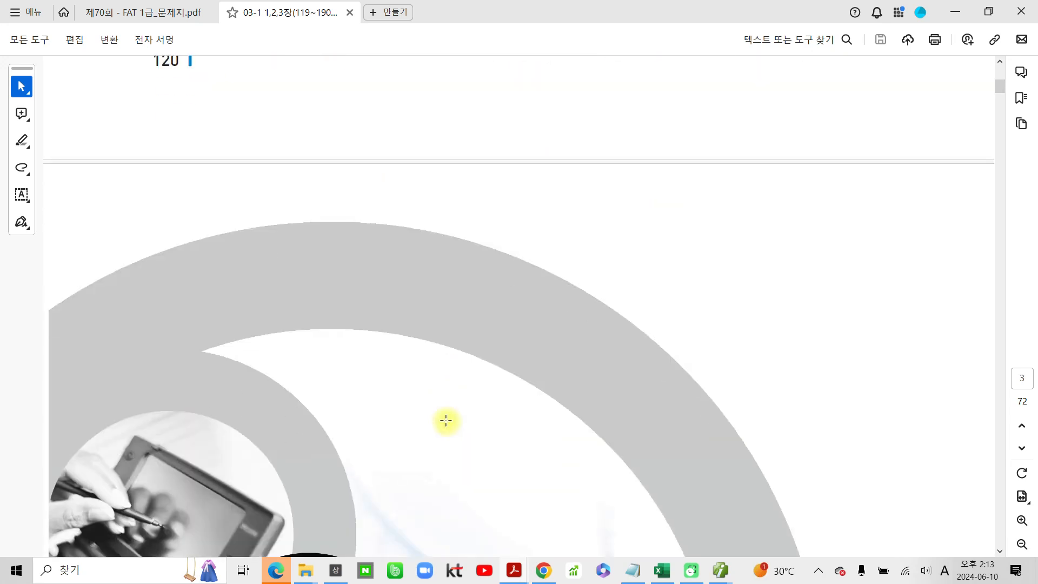
scroll(446, 421, "down", 12)
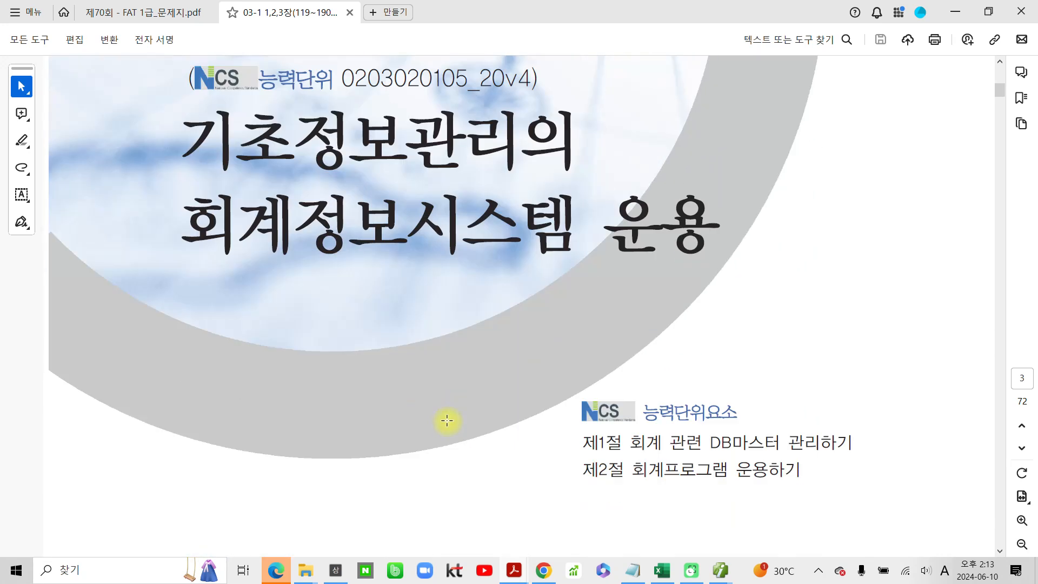
scroll(447, 420, "down", 5)
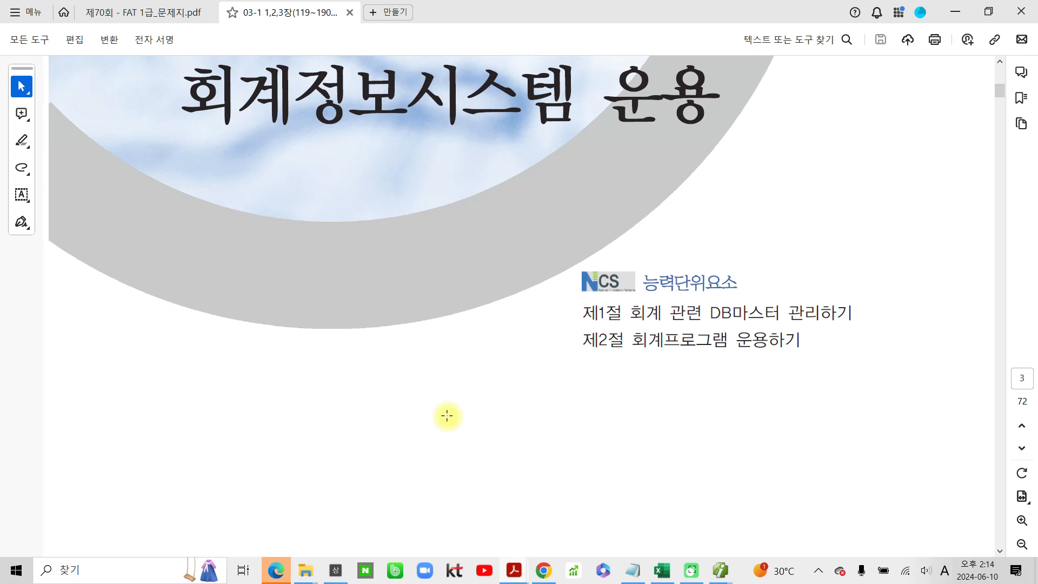
scroll(446, 416, "down", 20)
scroll(479, 474, "down", 20)
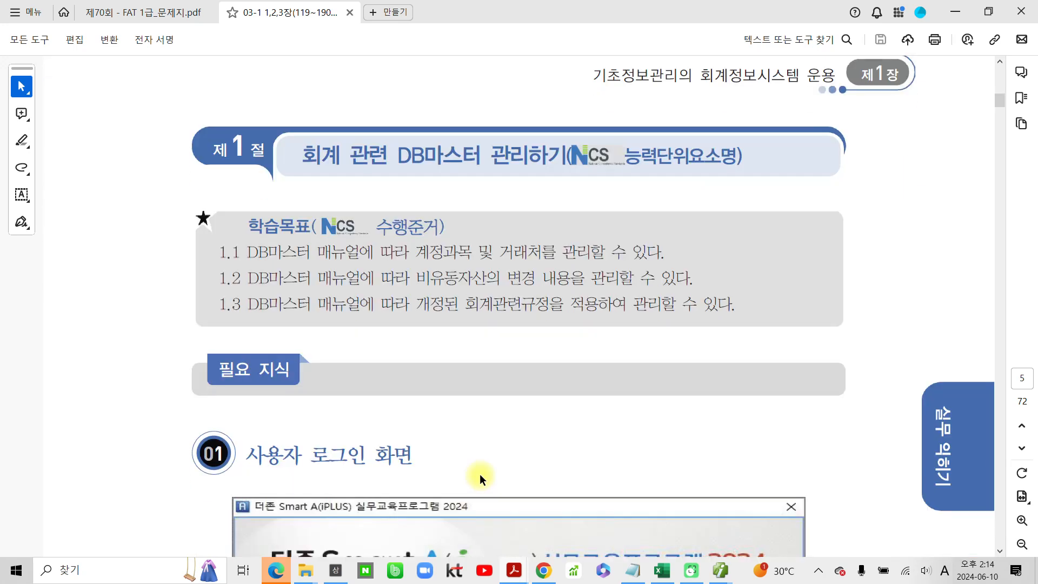
scroll(479, 473, "down", 10)
mouse_move(543, 570)
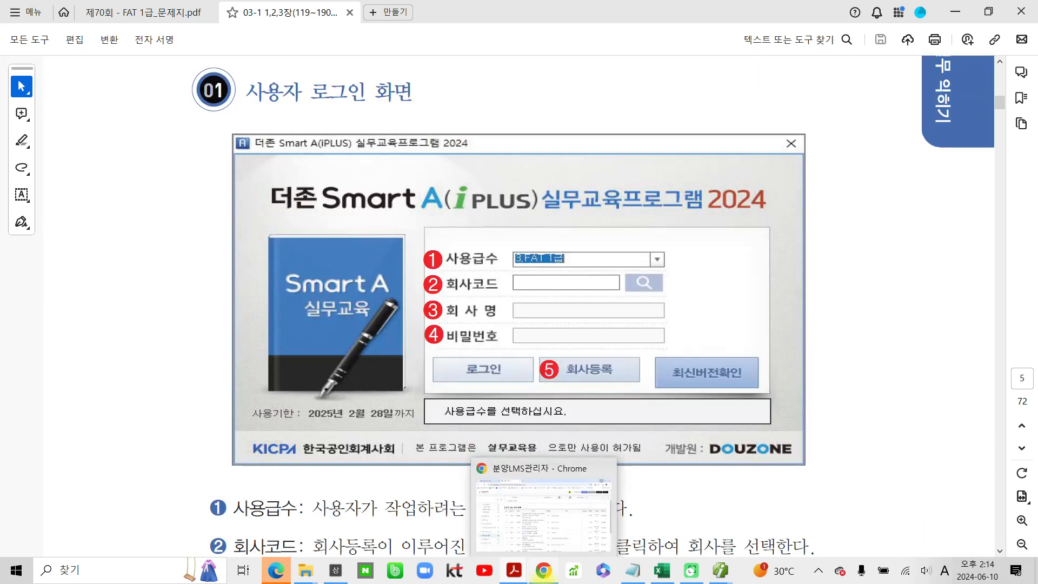
mouse_move(238, 107)
left_mouse_down()
mouse_move(213, 359)
mouse_move(442, 471)
mouse_move(859, 395)
mouse_move(567, 143)
mouse_move(223, 137)
left_mouse_up()
mouse_move(616, 390)
left_mouse_down()
mouse_move(535, 359)
mouse_move(639, 379)
mouse_move(564, 390)
left_mouse_up()
mouse_move(685, 312)
left_mouse_down()
mouse_move(628, 352)
mouse_move(638, 370)
mouse_move(622, 373)
left_mouse_up()
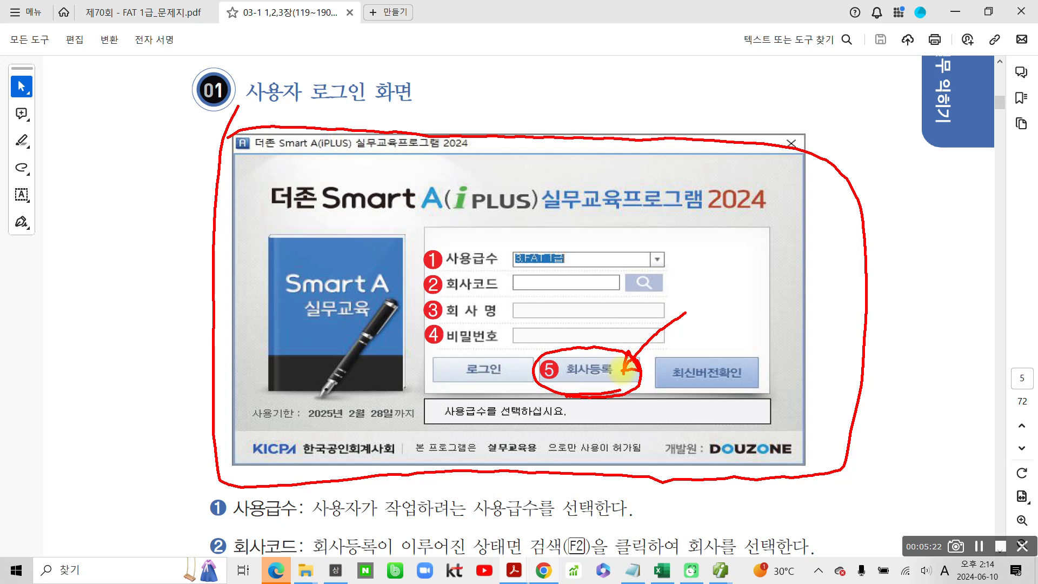
key("Escape")
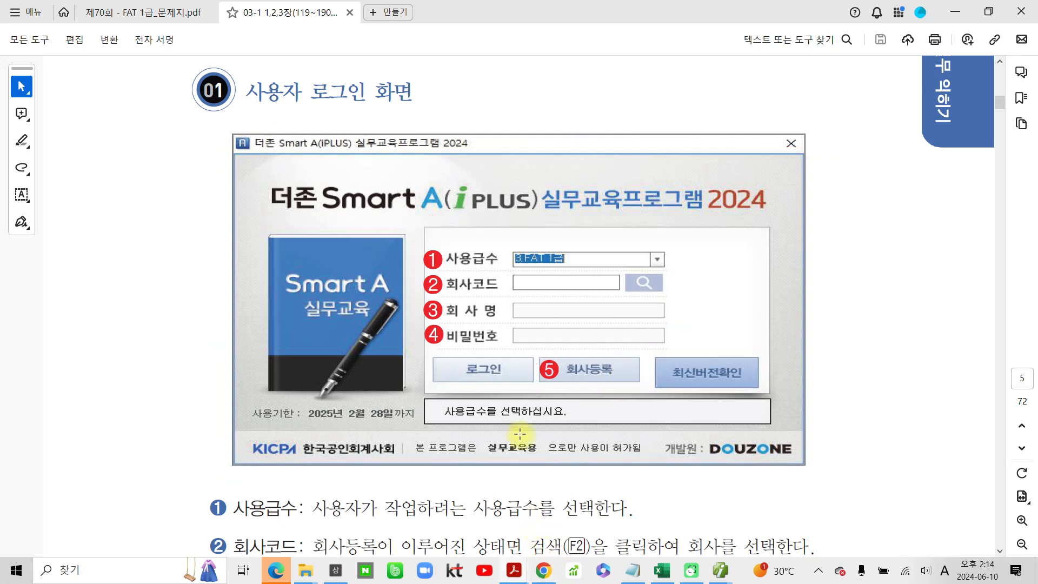
- Review the 회사등록 task on page 6, temporarily circling the 사업자등록증 title in red
scroll(519, 443, "down", 5)
scroll(517, 456, "down", 10)
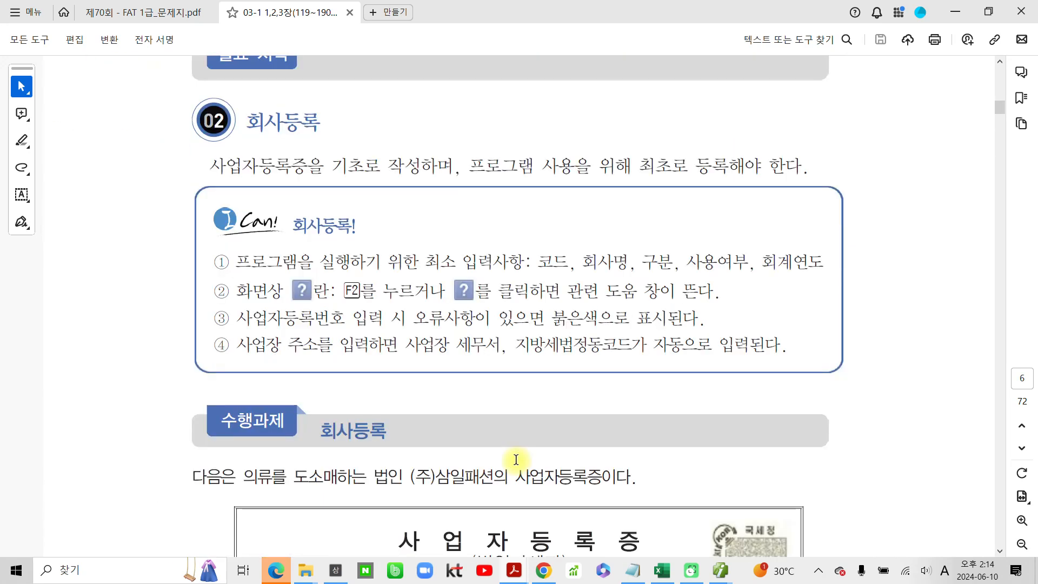
scroll(515, 459, "down", 5)
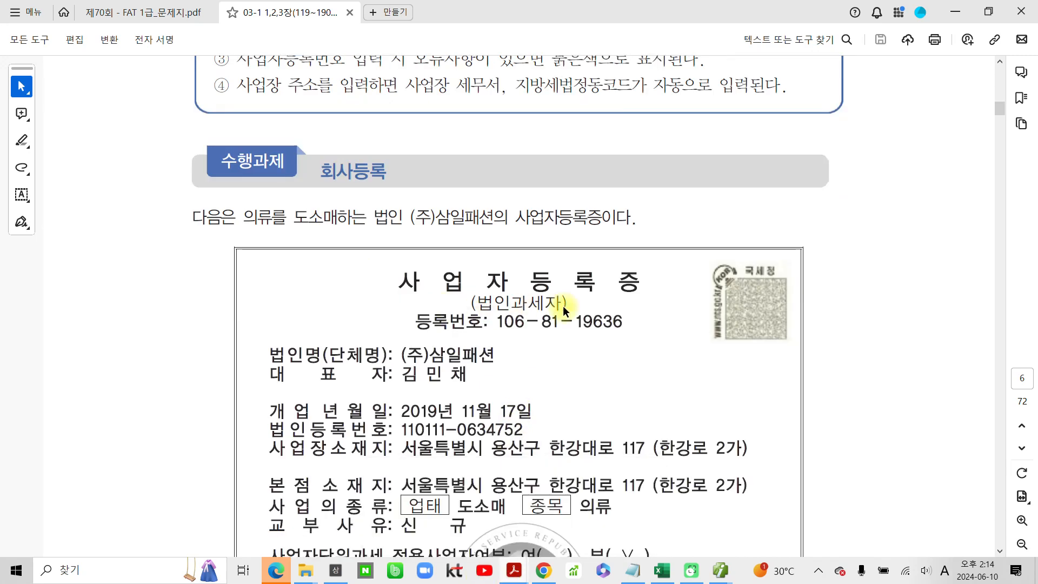
mouse_move(416, 250)
left_mouse_down()
mouse_move(386, 311)
mouse_move(656, 260)
mouse_move(412, 260)
left_mouse_up()
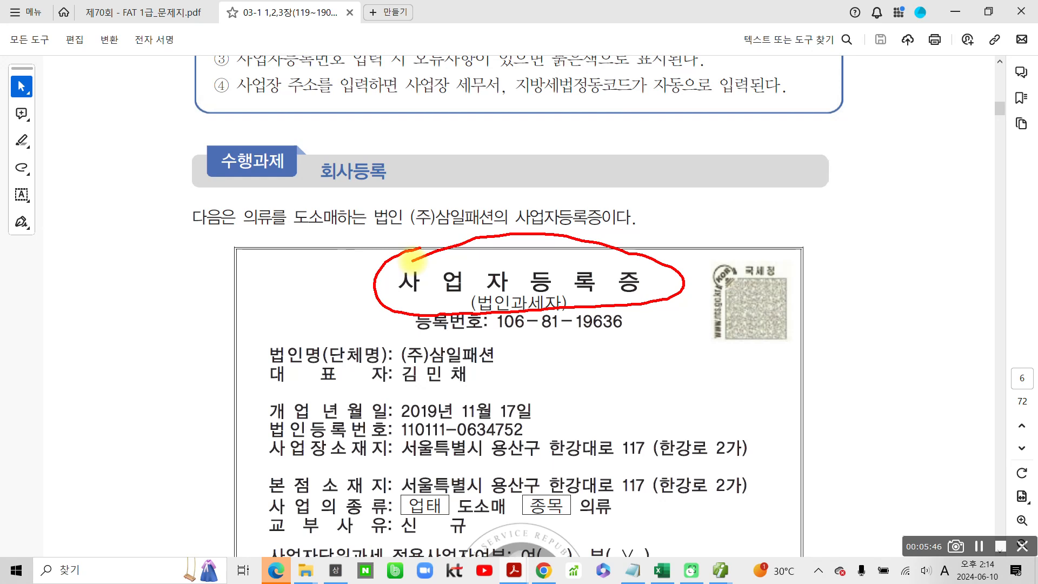
key("Escape")
- Highlight the 사업자등록증 title on the (주)삼일패션 certificate in yellow
scroll(399, 410, "down", 2)
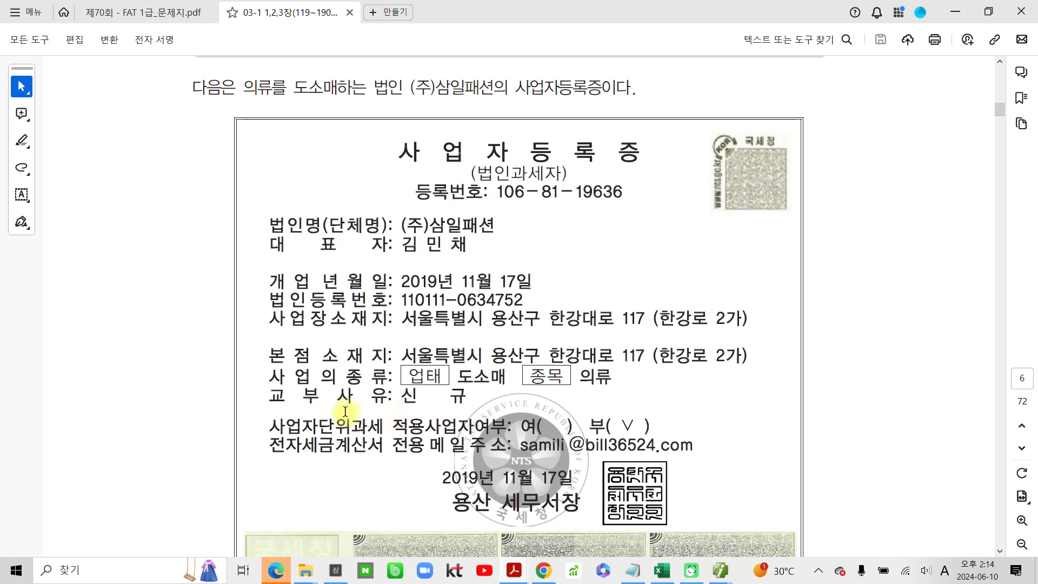
scroll(343, 409, "up", 1)
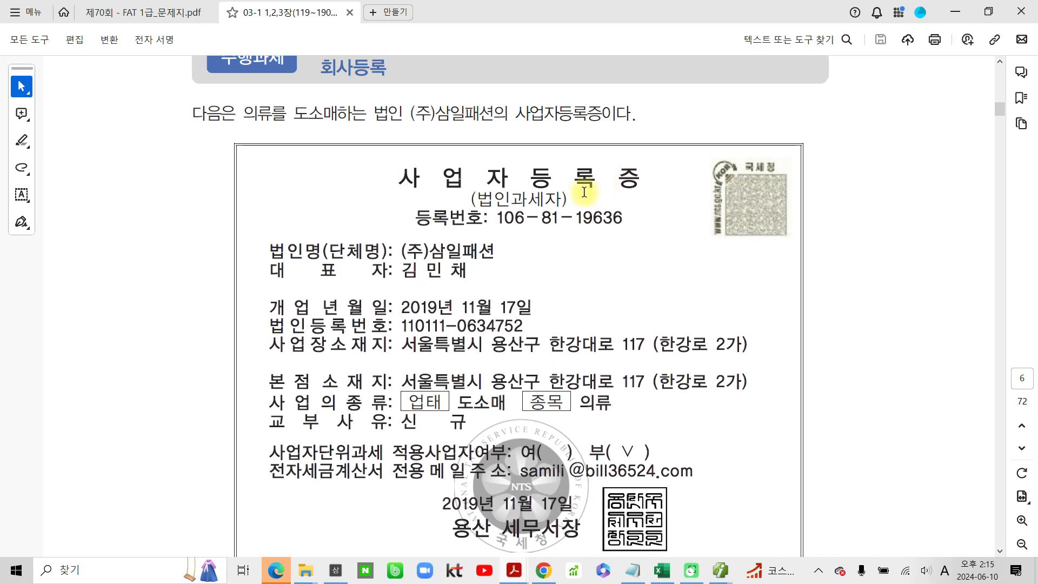
left_click(405, 176)
left_click_drag(405, 177, 641, 181)
left_click(672, 149)
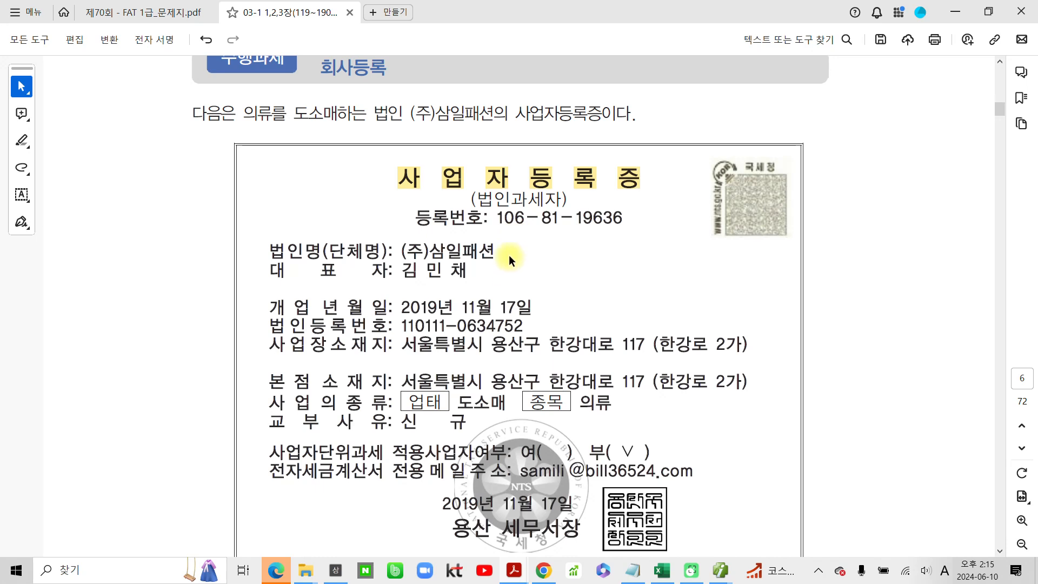
- Temporarily mark the (주)삼일패션 business registration certificate with freehand ink strokes
scroll(189, 235, "up", 3)
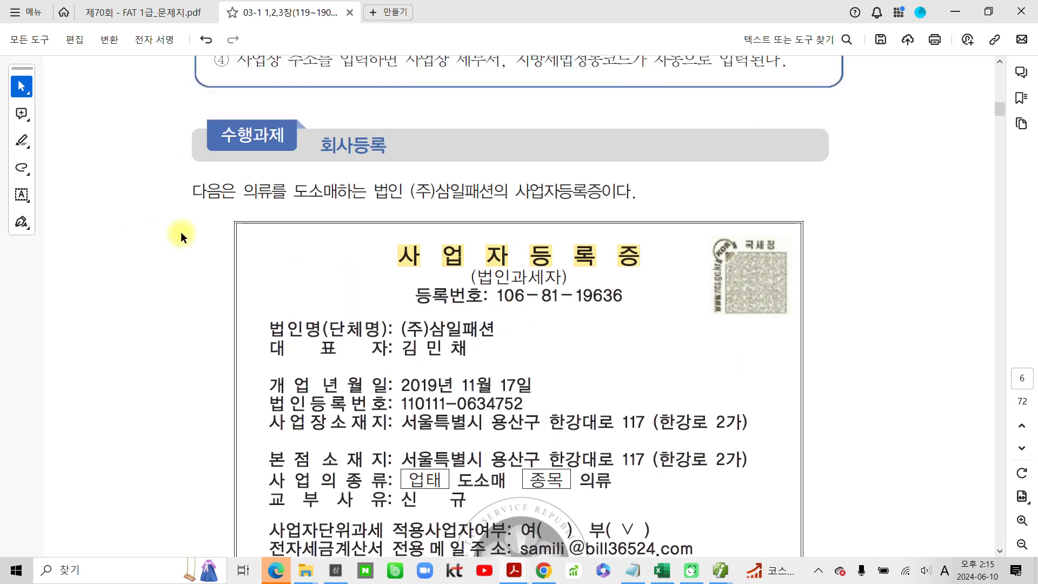
key("ctrl+2")
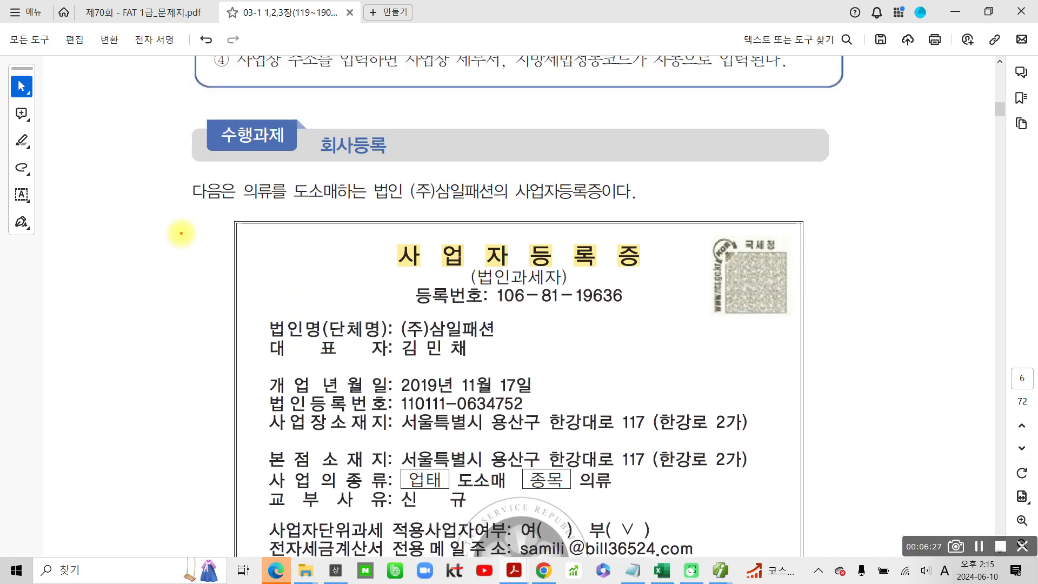
mouse_move(404, 176)
left_mouse_down()
mouse_move(454, 217)
mouse_move(511, 203)
mouse_move(426, 164)
mouse_move(403, 199)
mouse_move(414, 208)
left_mouse_up()
left_click_drag(777, 228, 780, 474)
key("ctrl+2")
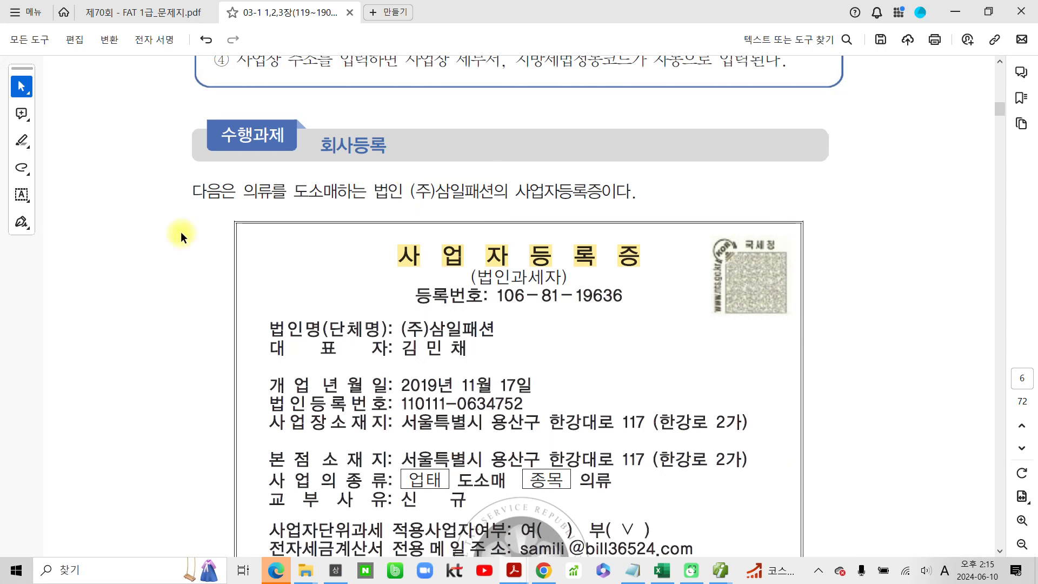
- Strike through the 회계코드 value 3000 in the (주)삼일패션 registration information on page 7
scroll(192, 301, "down", 10)
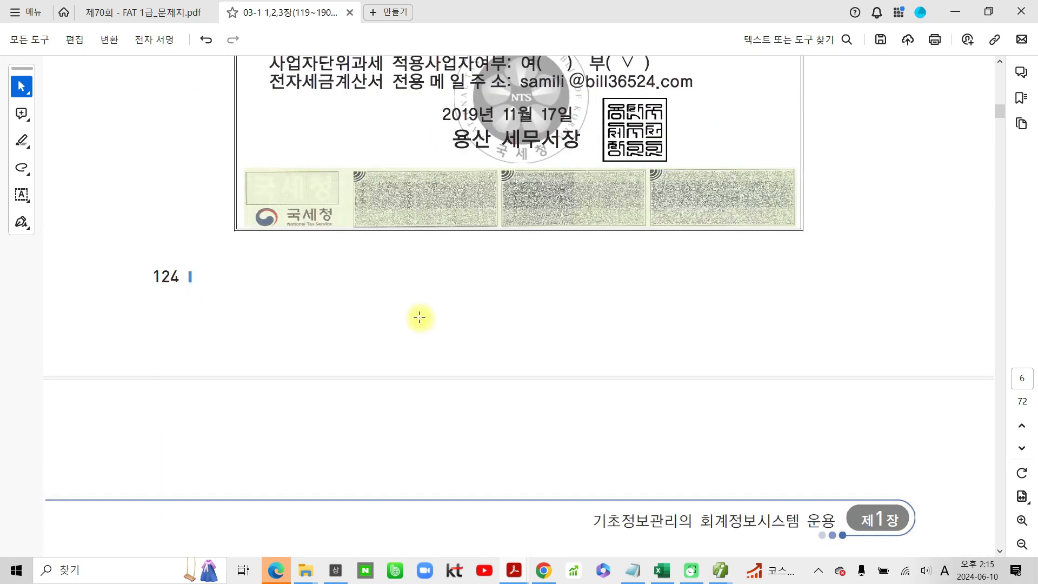
scroll(424, 340, "down", 1)
scroll(273, 481, "down", 1)
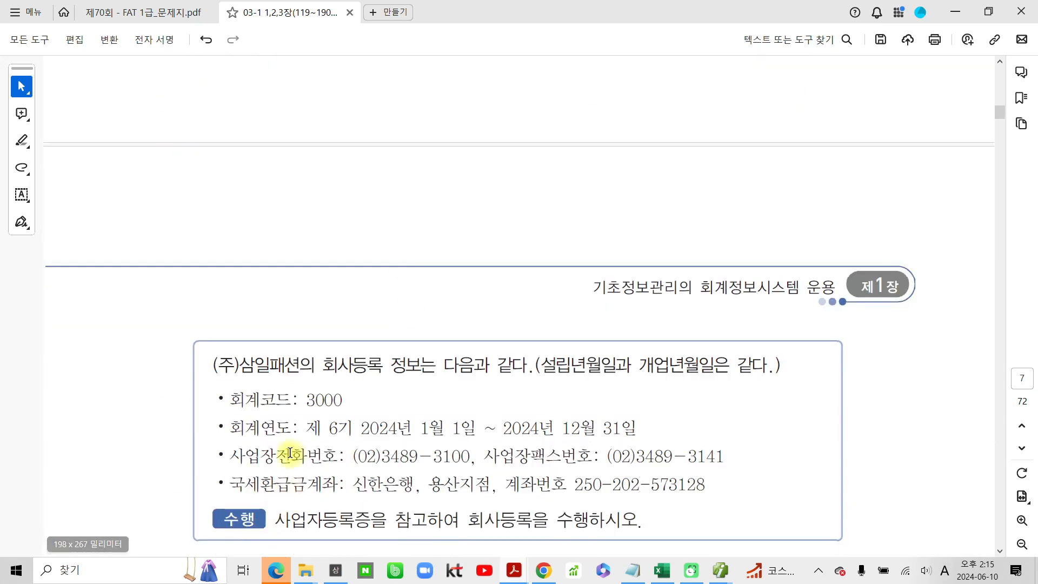
left_click_drag(306, 400, 343, 400)
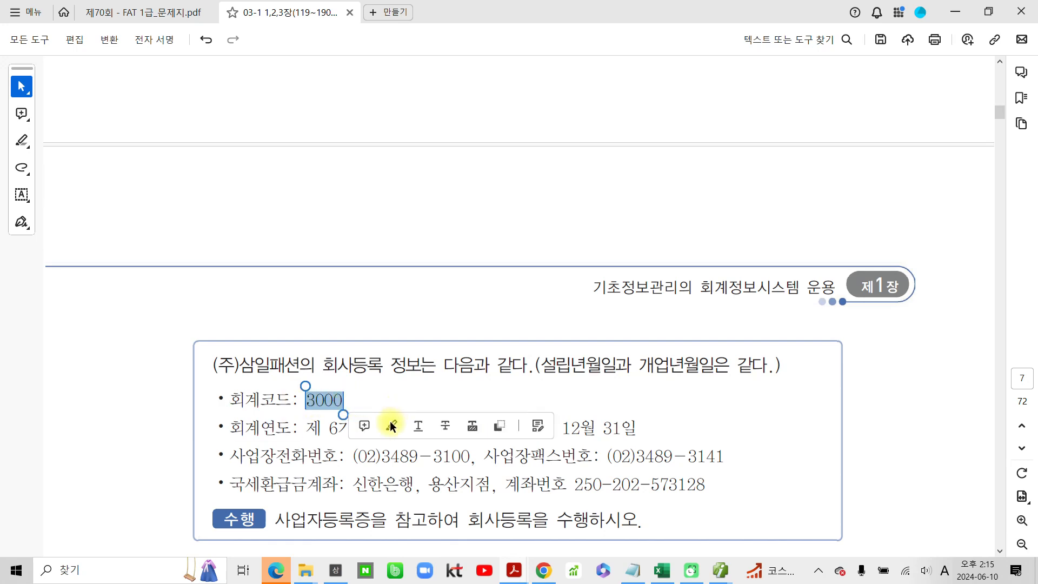
left_click(443, 426)
- Temporarily circle the (주)삼일패션 registration information in red and make a handwritten note above it
scroll(429, 395, "down", 1)
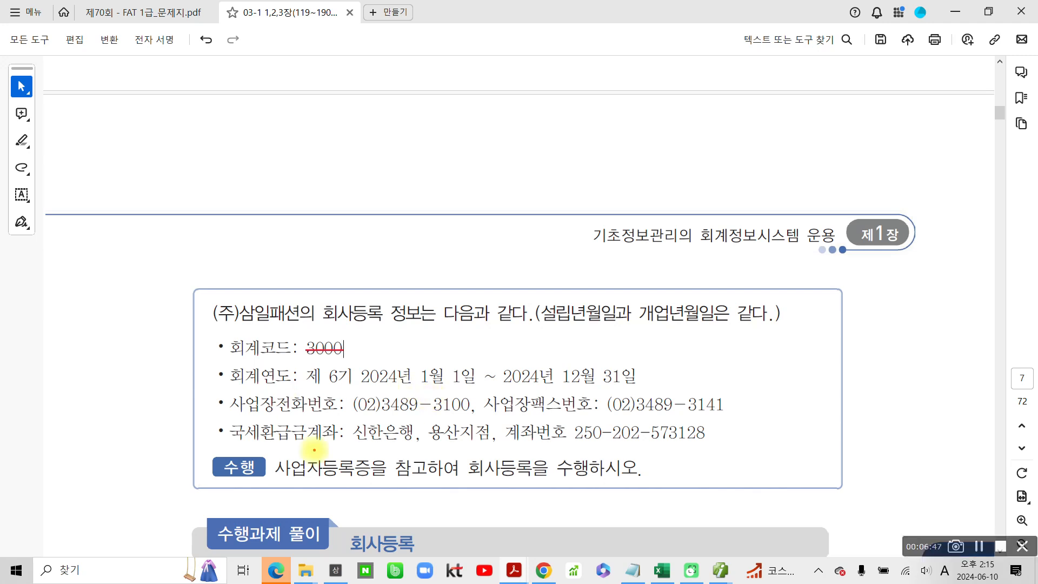
left_click_drag(597, 472, 172, 342)
left_click_drag(732, 443, 619, 482)
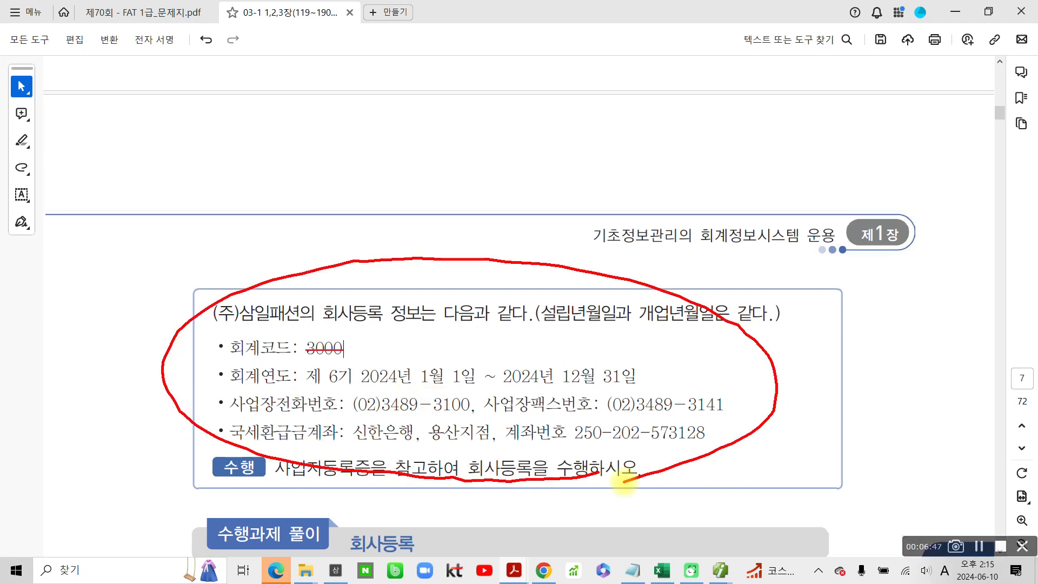
key("Escape")
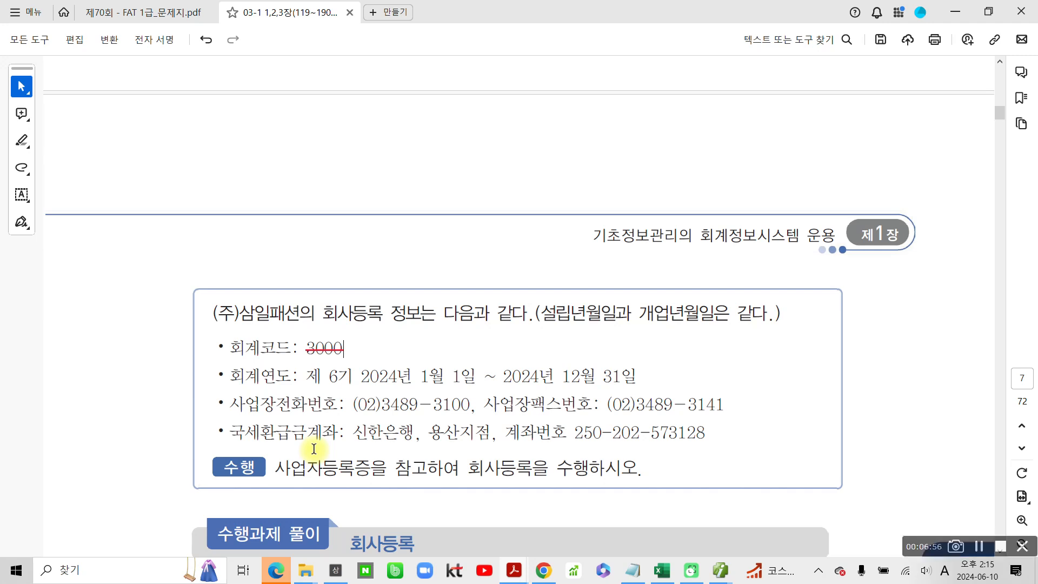
left_click_drag(439, 248, 409, 301)
mouse_move(488, 278)
left_mouse_down()
mouse_move(471, 327)
mouse_move(550, 282)
mouse_move(518, 276)
left_mouse_up()
key("Escape")
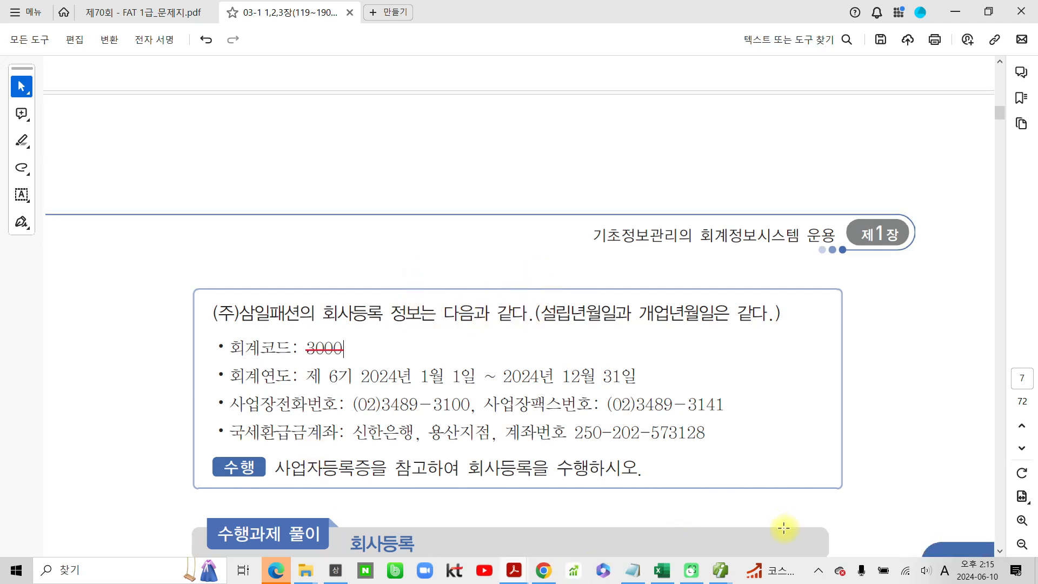
- Switch to the SmartA(iPLUS) 회사등록 window and enter company code 610 in the first empty row of the company list
mouse_move(719, 578)
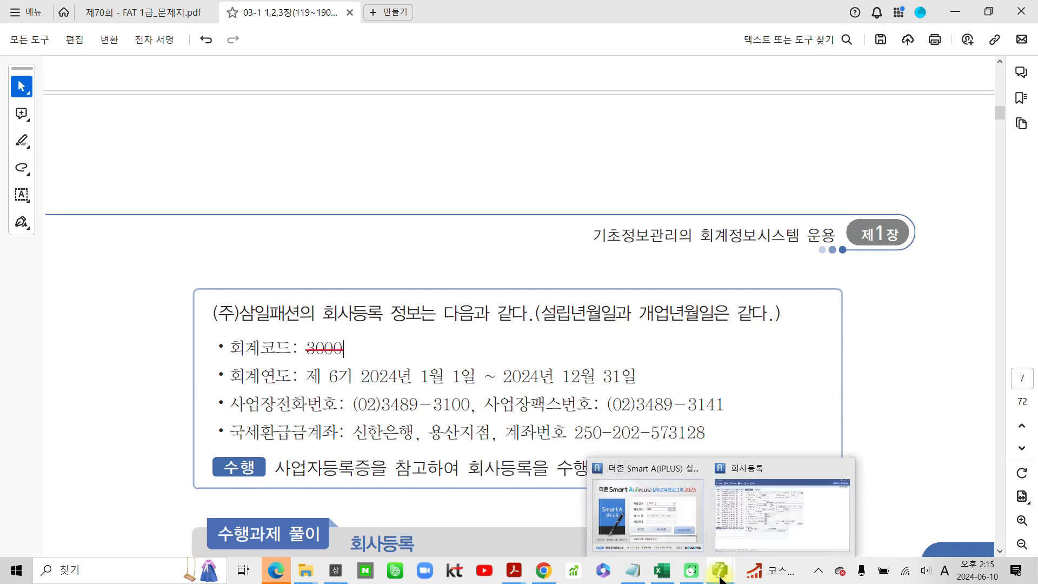
left_click(762, 539)
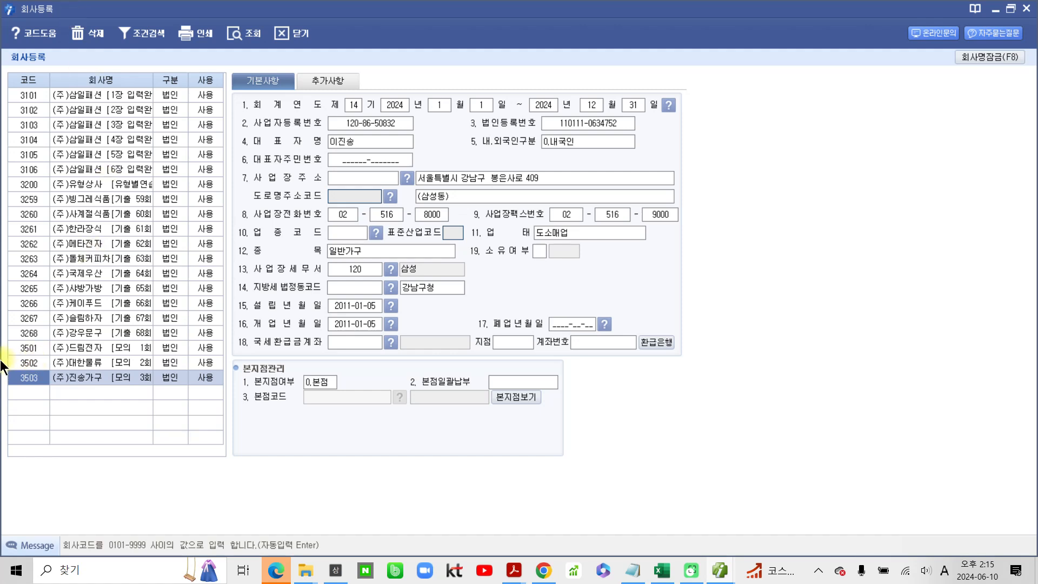
left_click(16, 390)
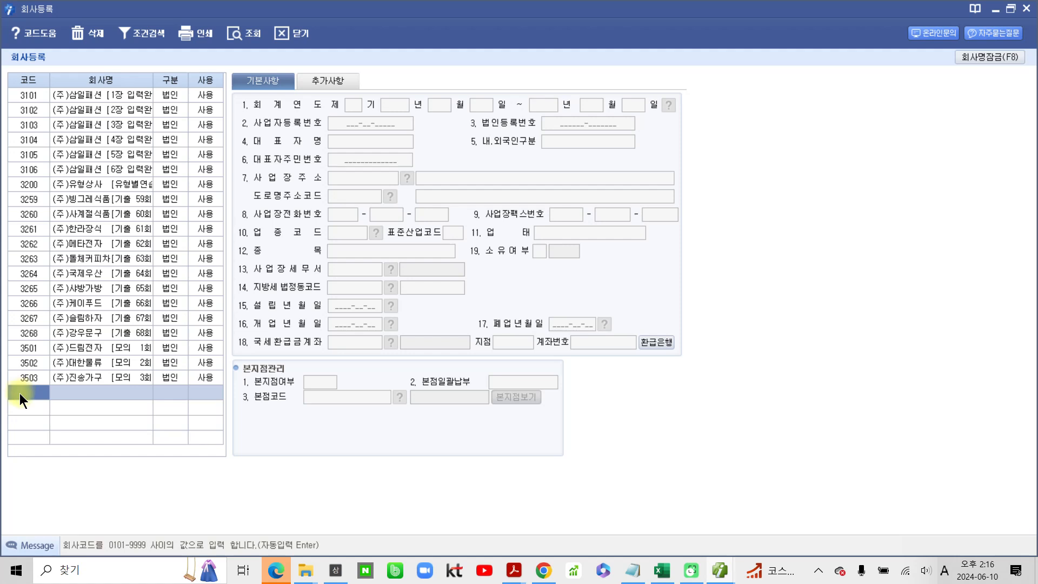
type("610")
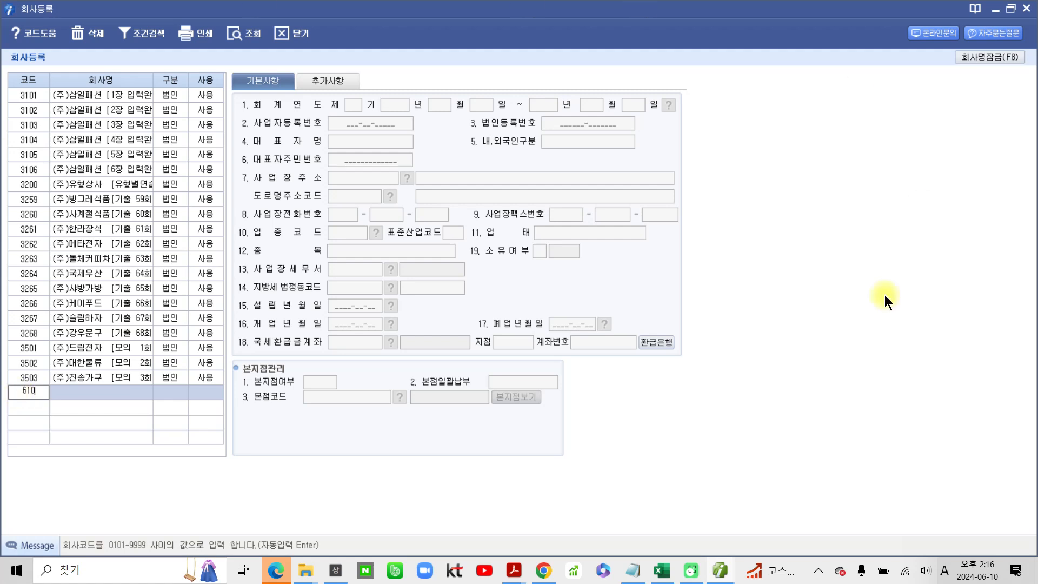
key("Return")
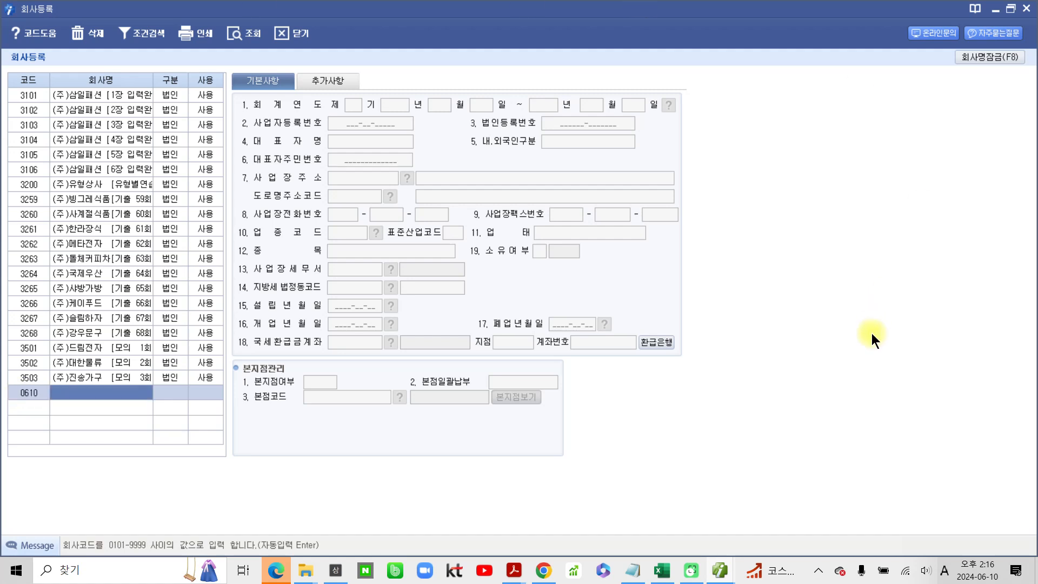
- Enter (주)삼일패션 as the company name for code 0610
type("(wn)")
key("BackSpace")
key("BackSpace")
key("BackSpace")
key("Hangul")
type("주)삼일")
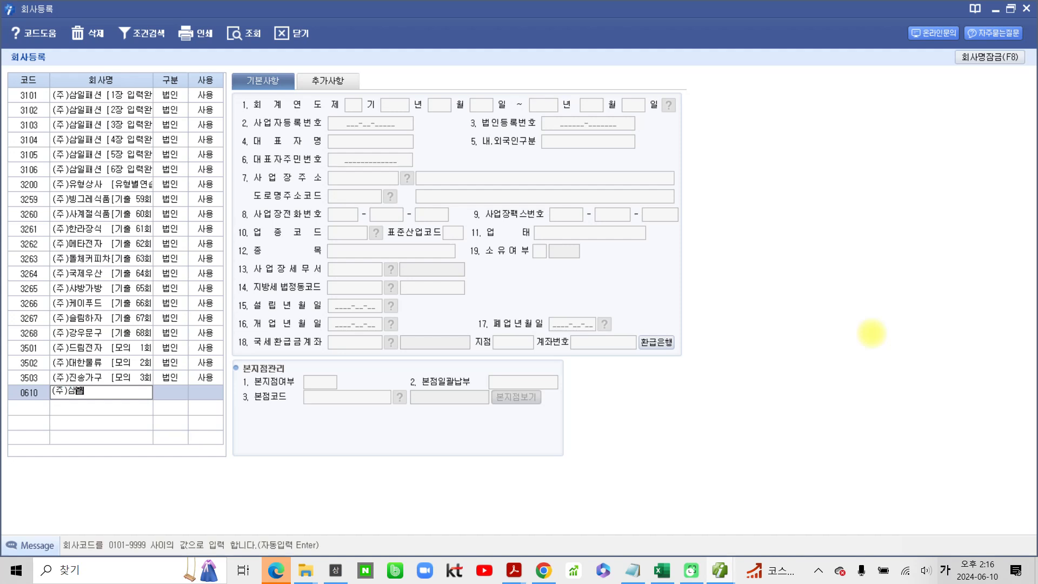
type("패션")
key("Return")
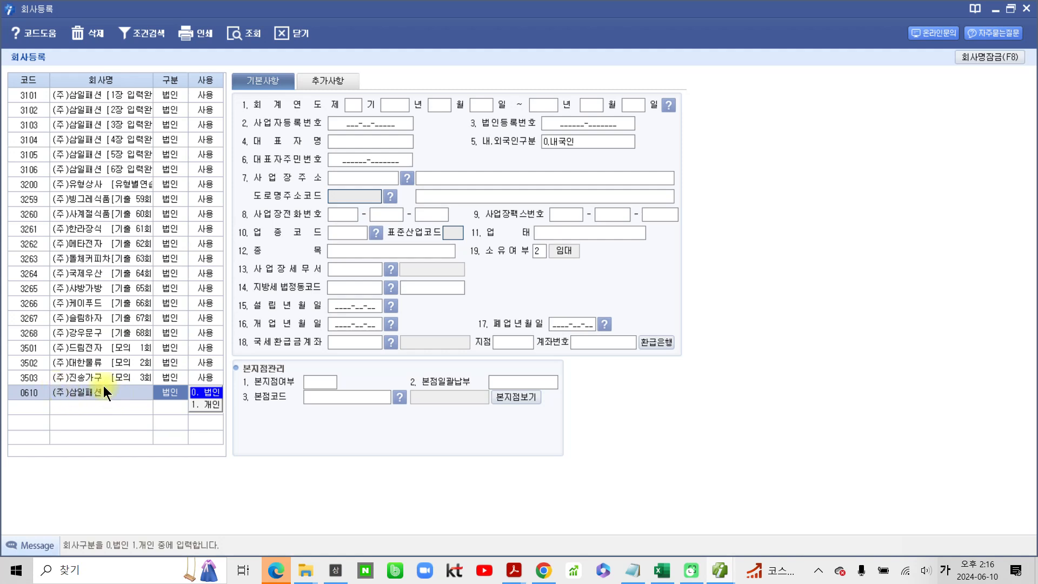
- Set the 구분 of the (주)삼일패션 row to 0. 법인
left_click(213, 398)
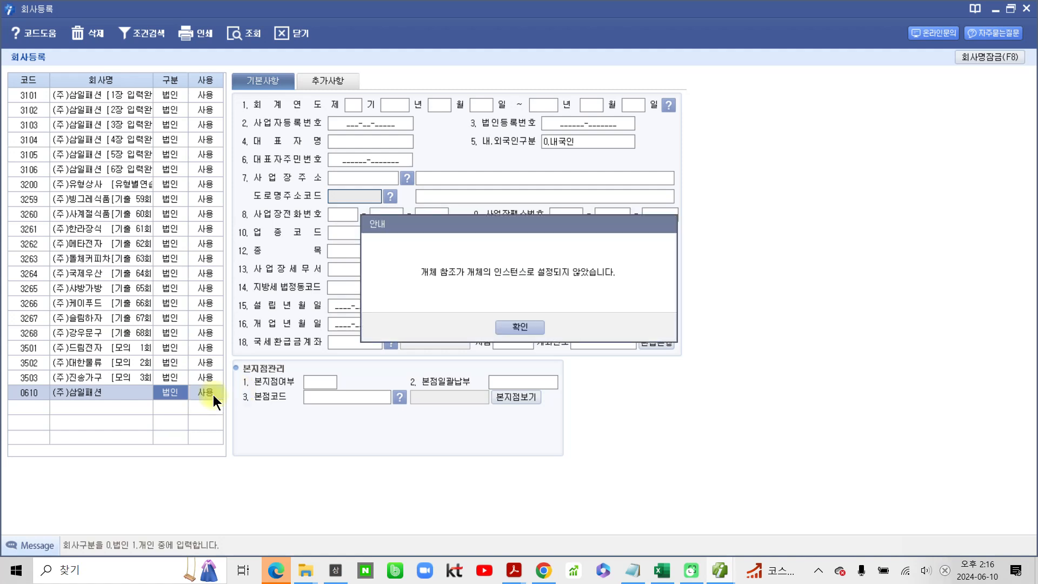
left_click(519, 327)
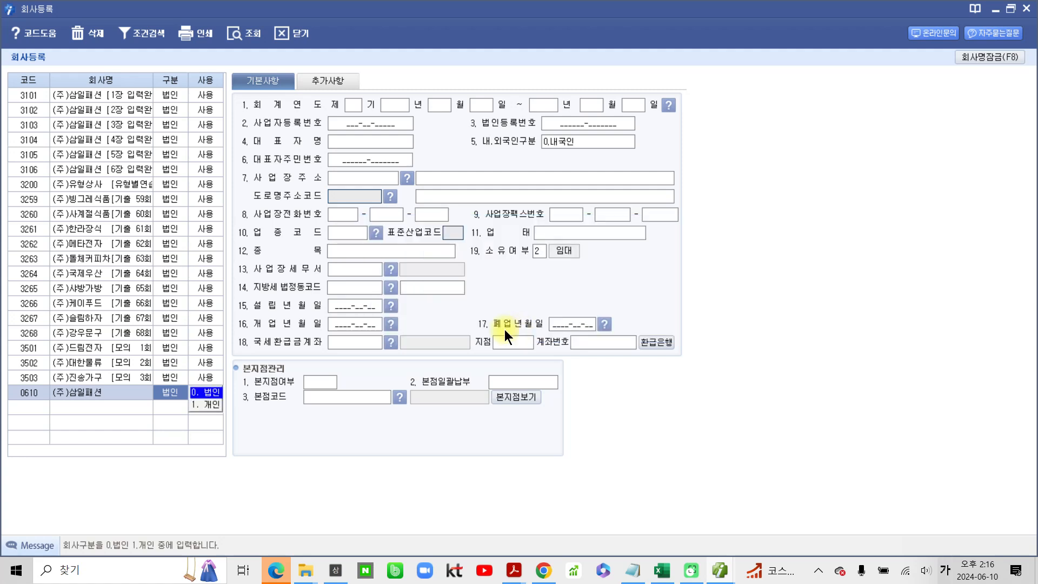
left_click(199, 396)
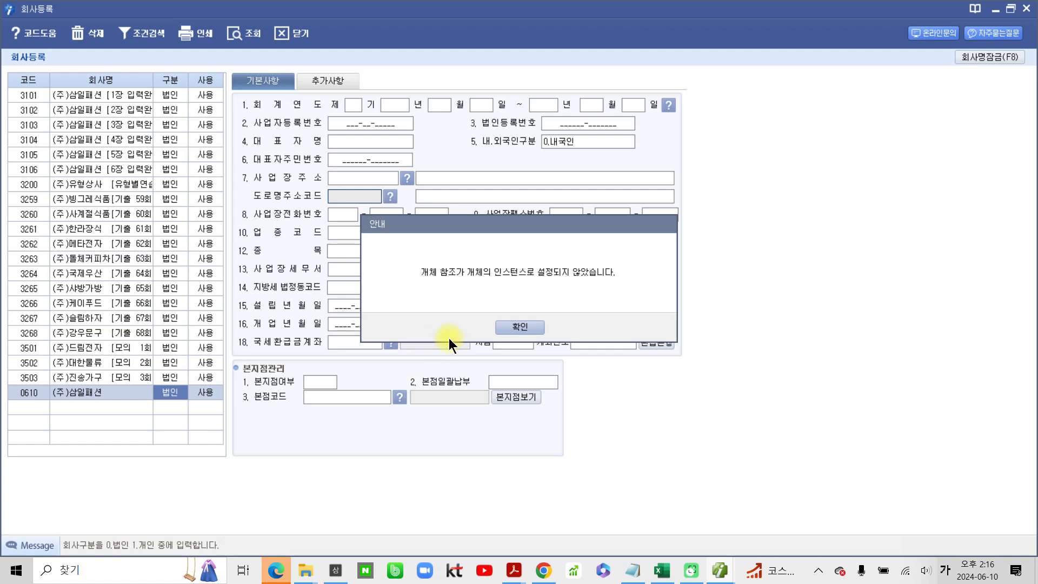
left_click(502, 326)
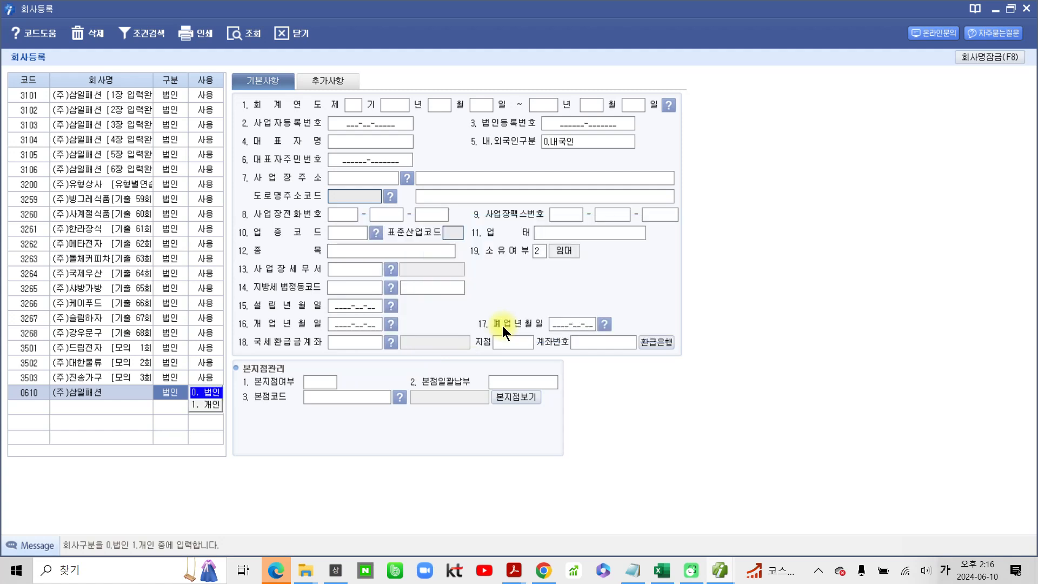
left_click(205, 398)
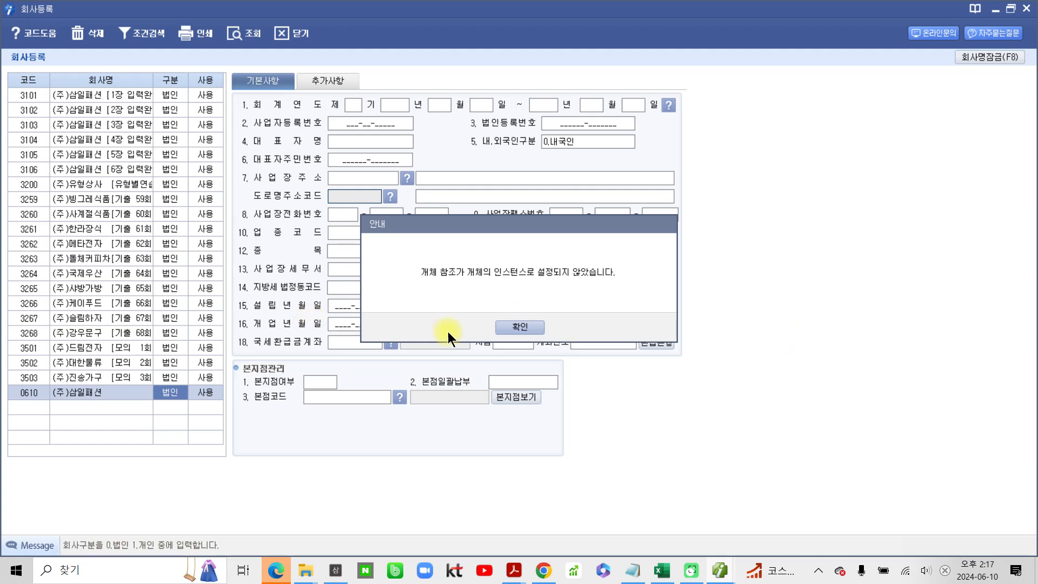
left_click(511, 326)
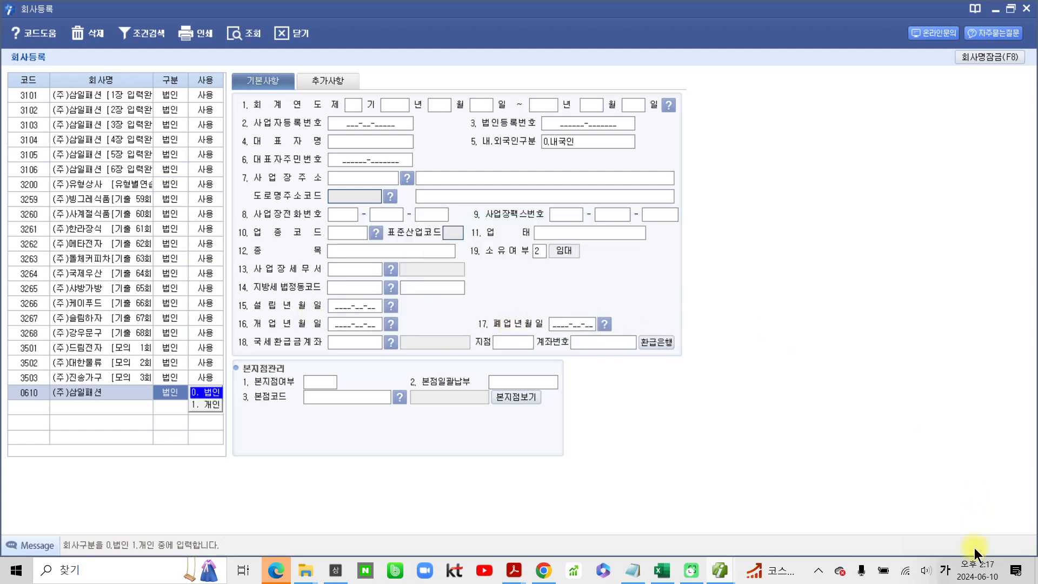
key("Return")
- Set the 회계연도 of (주)삼일패션 to 제 6기 with 2024 as the starting year
left_click(351, 106)
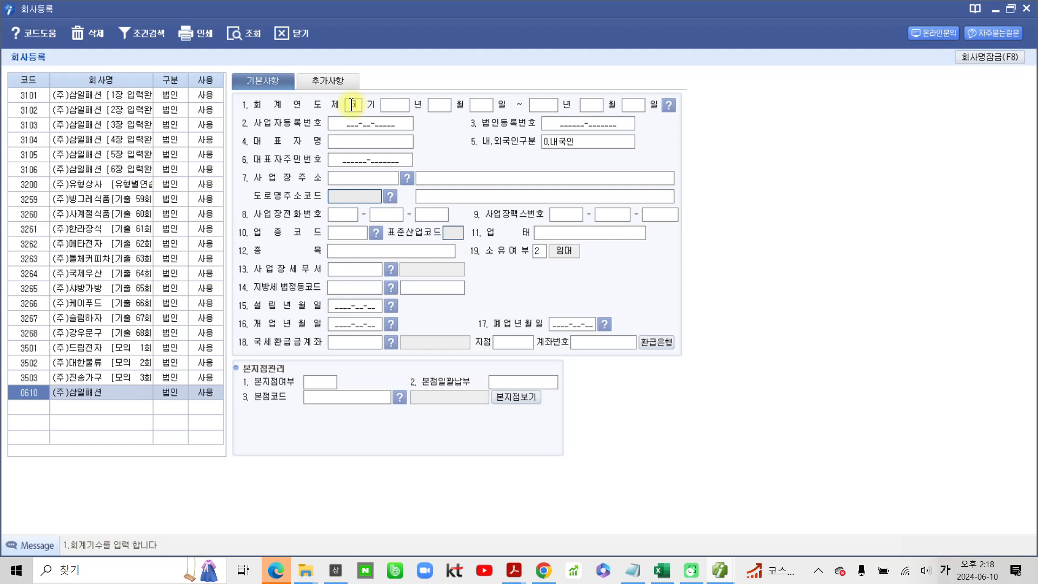
type("6")
key("Return")
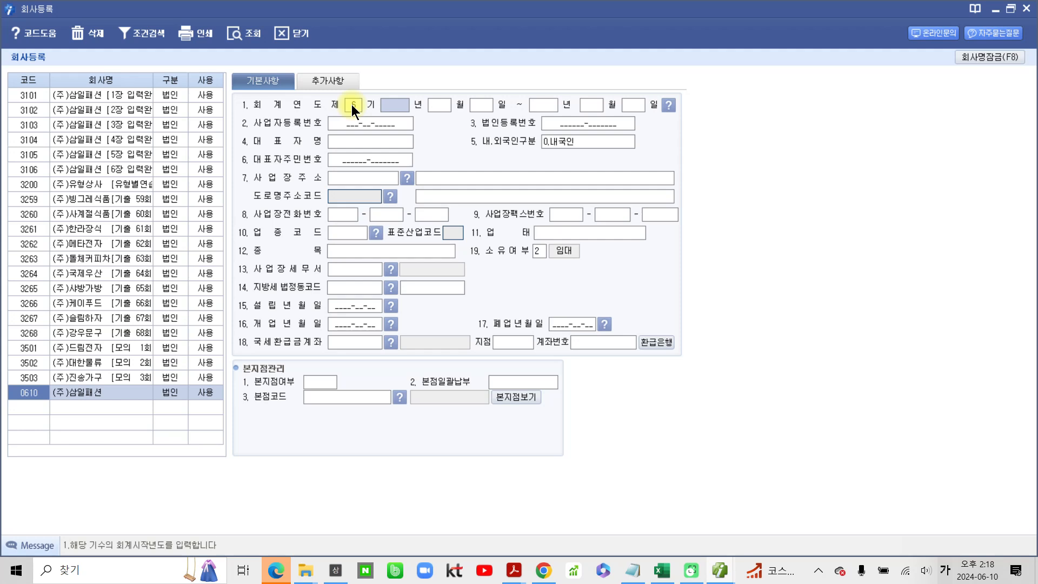
type("2024")
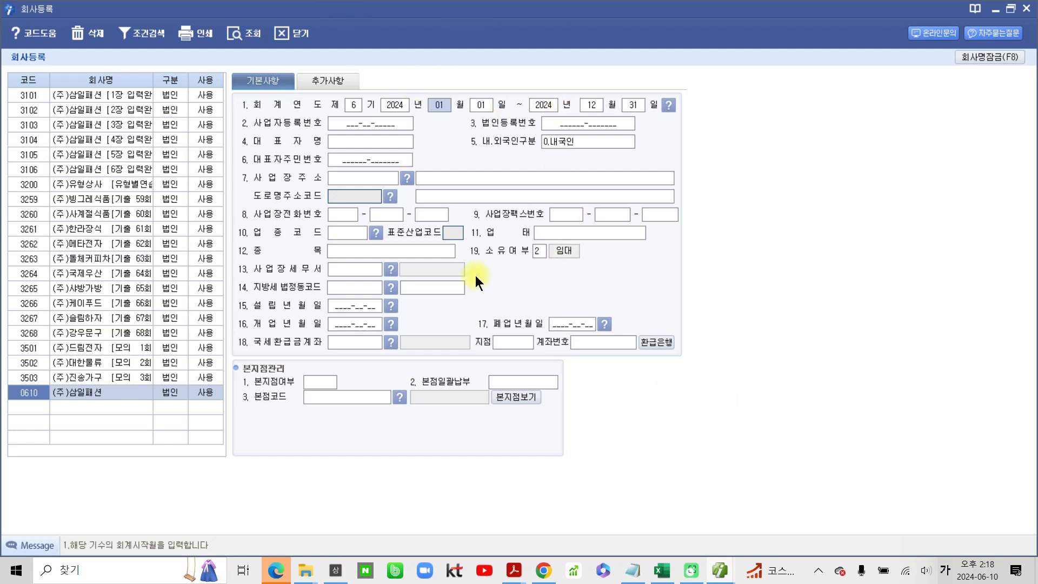
- Temporarily box the 회계연도 row in red, circle its start and end dates, and add handwritten notes below
mouse_move(242, 99)
left_mouse_down()
mouse_move(480, 116)
mouse_move(715, 116)
left_mouse_up()
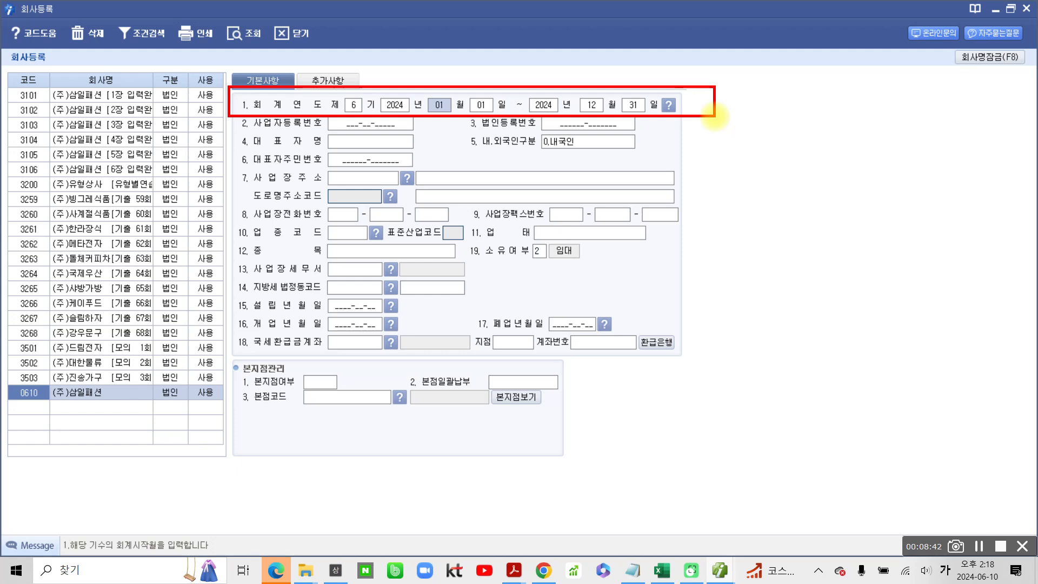
mouse_move(465, 122)
left_mouse_down()
mouse_move(430, 84)
mouse_move(489, 116)
mouse_move(475, 129)
left_mouse_up()
mouse_move(597, 127)
left_mouse_down()
mouse_move(568, 111)
mouse_move(630, 139)
left_mouse_up()
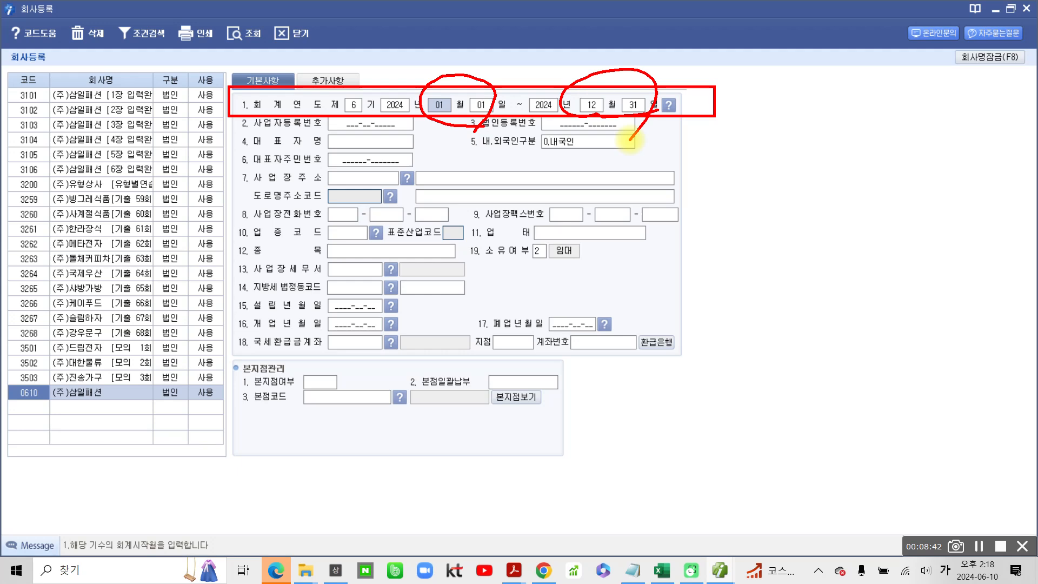
mouse_move(458, 121)
left_mouse_down()
mouse_move(468, 227)
mouse_move(498, 265)
left_mouse_up()
left_click_drag(508, 214, 514, 285)
mouse_move(522, 208)
left_mouse_down()
mouse_move(540, 221)
mouse_move(538, 265)
left_mouse_up()
left_click_drag(549, 240, 584, 265)
left_click_drag(630, 140, 655, 217)
left_click_drag(659, 235, 669, 261)
left_click_drag(698, 212, 696, 275)
mouse_move(708, 216)
left_mouse_down()
mouse_move(719, 208)
mouse_move(717, 238)
left_mouse_up()
mouse_move(721, 204)
left_mouse_down()
mouse_move(756, 238)
mouse_move(784, 202)
left_mouse_up()
left_click_drag(737, 251, 761, 260)
key("Escape")
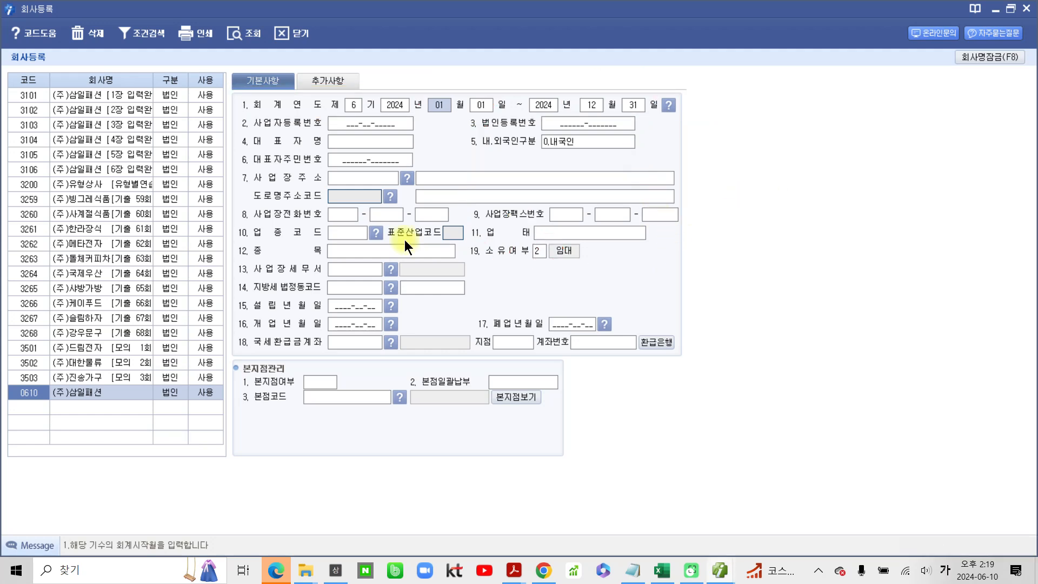
- Switch to Adobe Acrobat, close the 제70회 - FAT 1급_문제지 PDF without saving, and display the (주)삼일패션 사업자등록증 on page 6
left_click(361, 127)
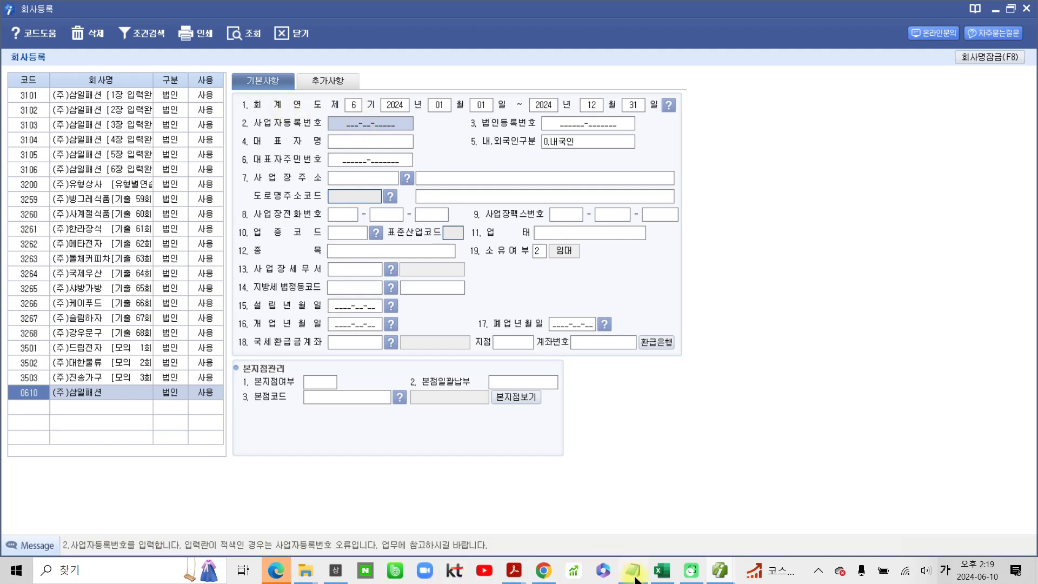
mouse_move(518, 576)
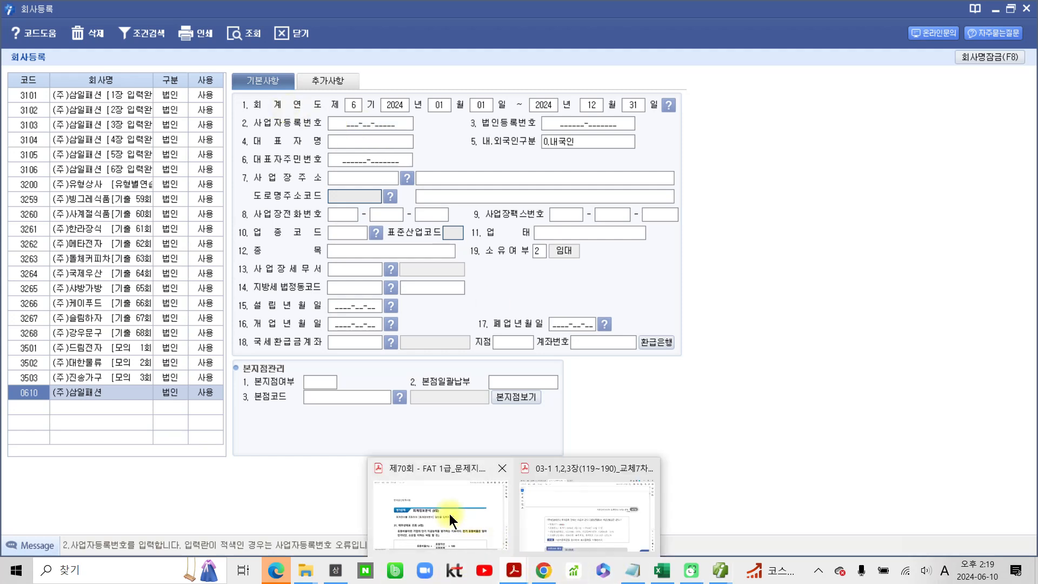
left_click(449, 514)
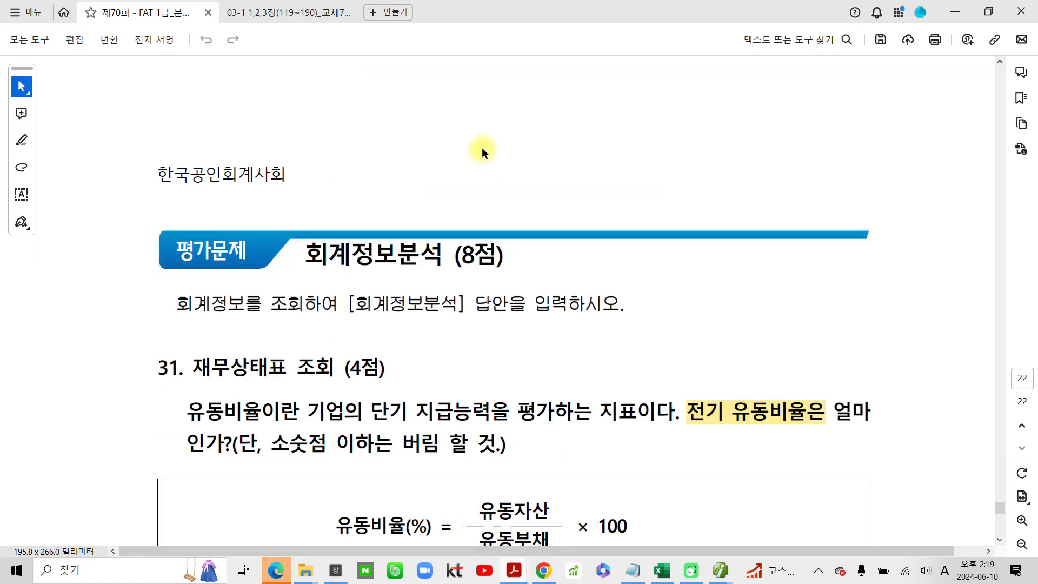
left_click(208, 13)
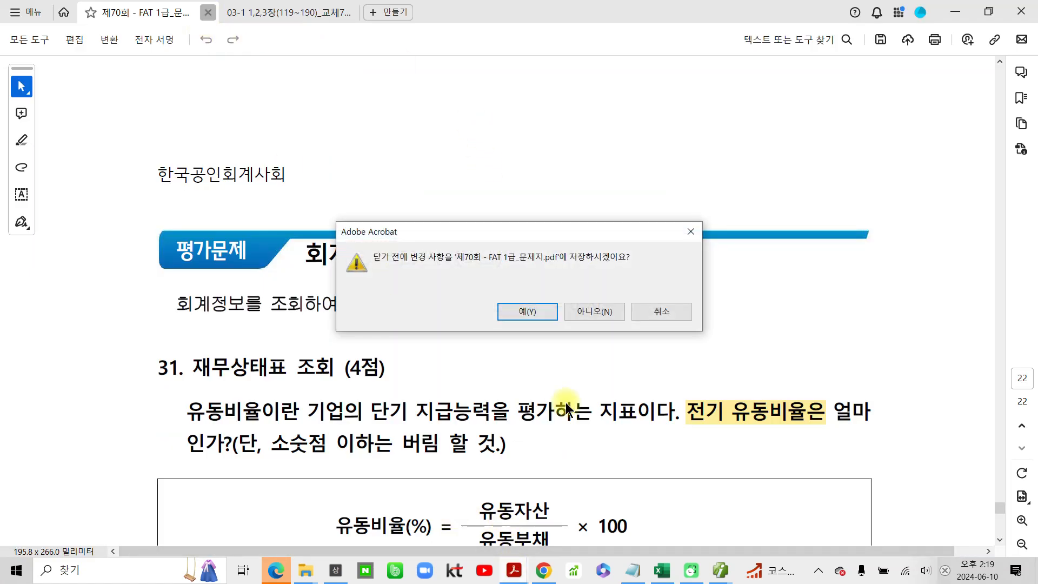
left_click(613, 312)
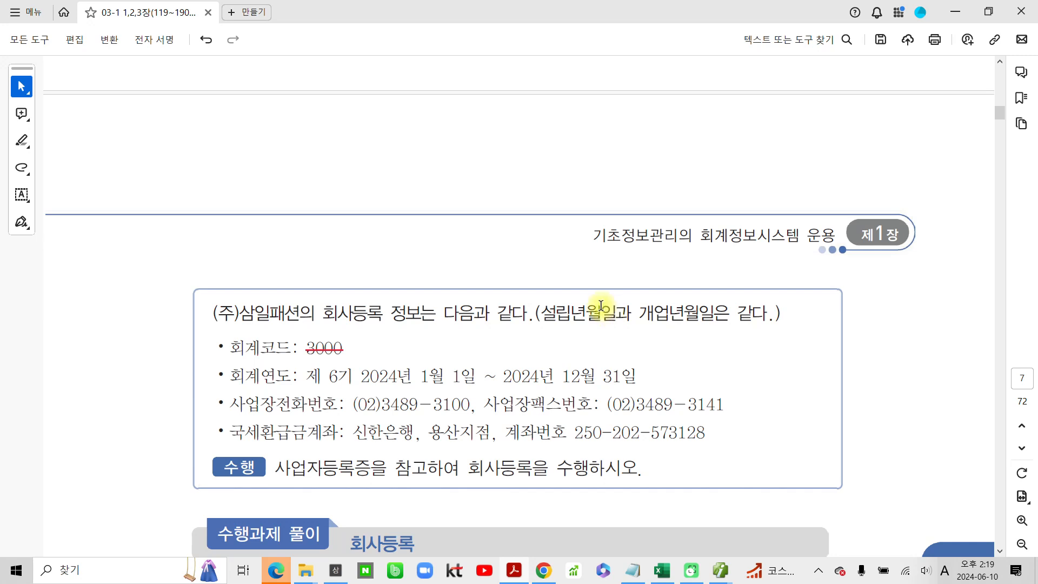
scroll(601, 316, "up", 4)
scroll(578, 309, "up", 8)
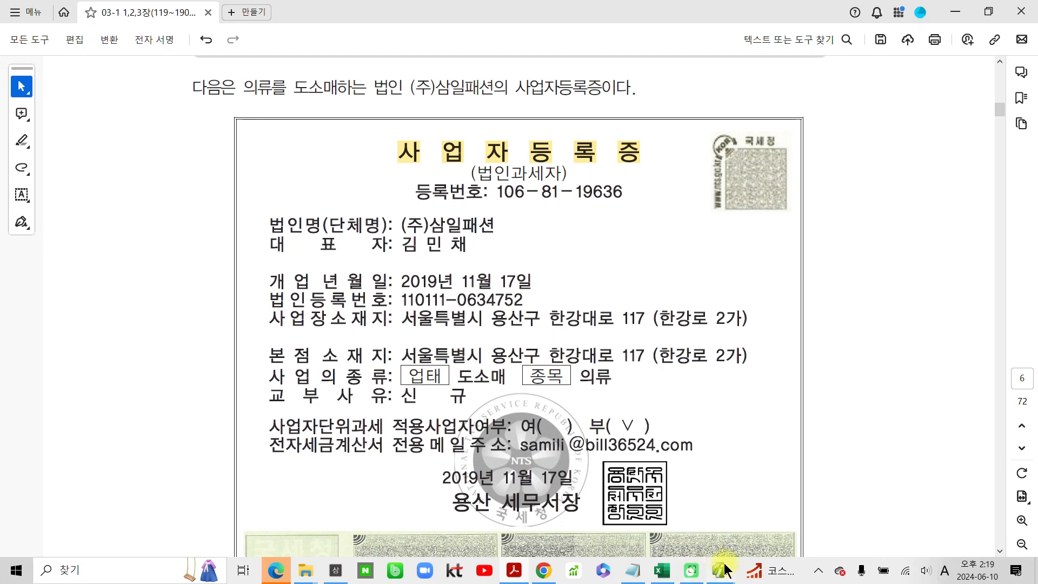
- Return to the SmartA(iPLUS) 회사등록 window and enter the certificate's business registration number in 사업자등록번호
mouse_move(720, 571)
left_click(764, 523)
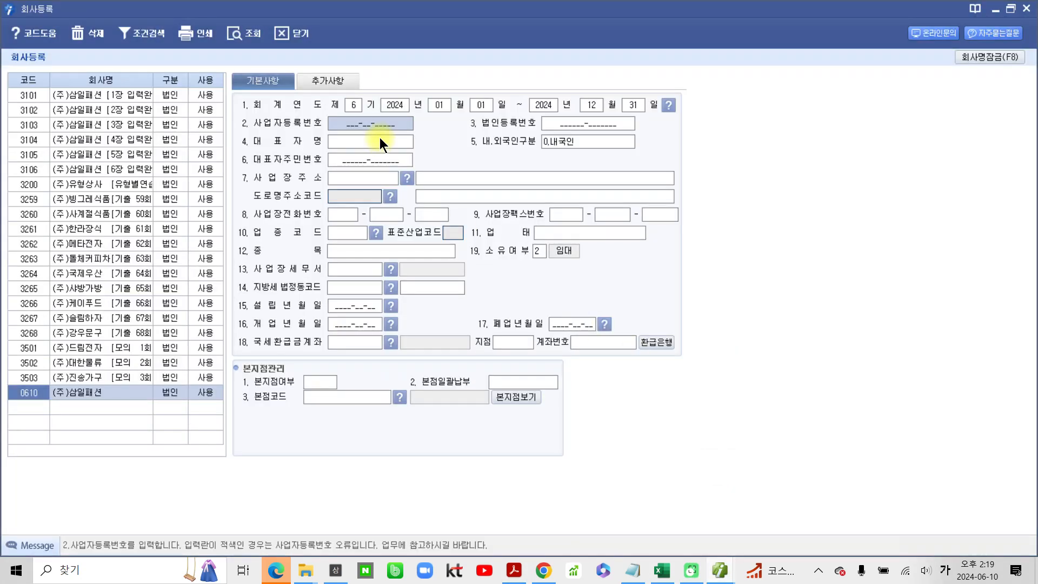
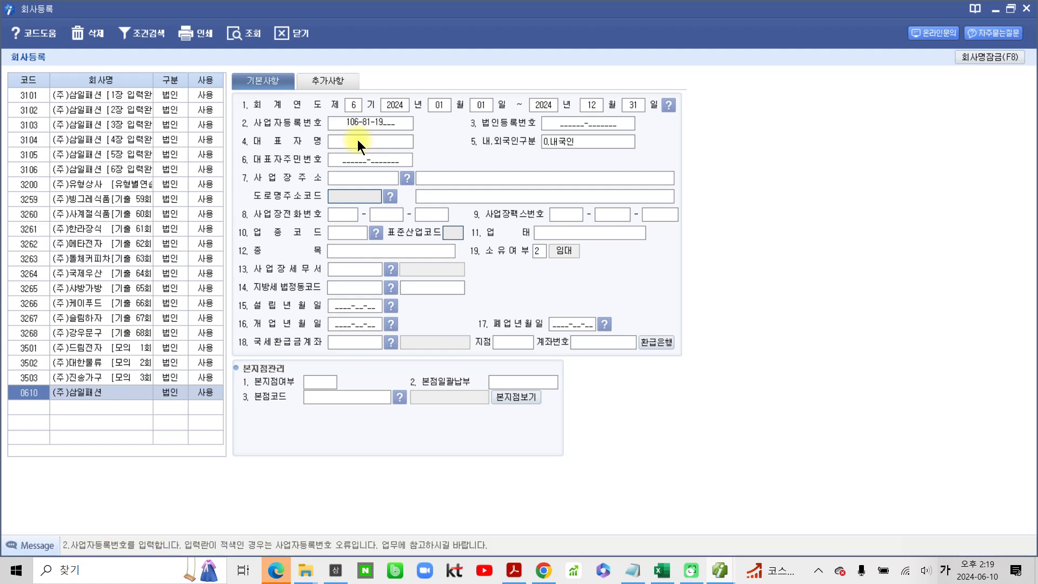
key("Return")
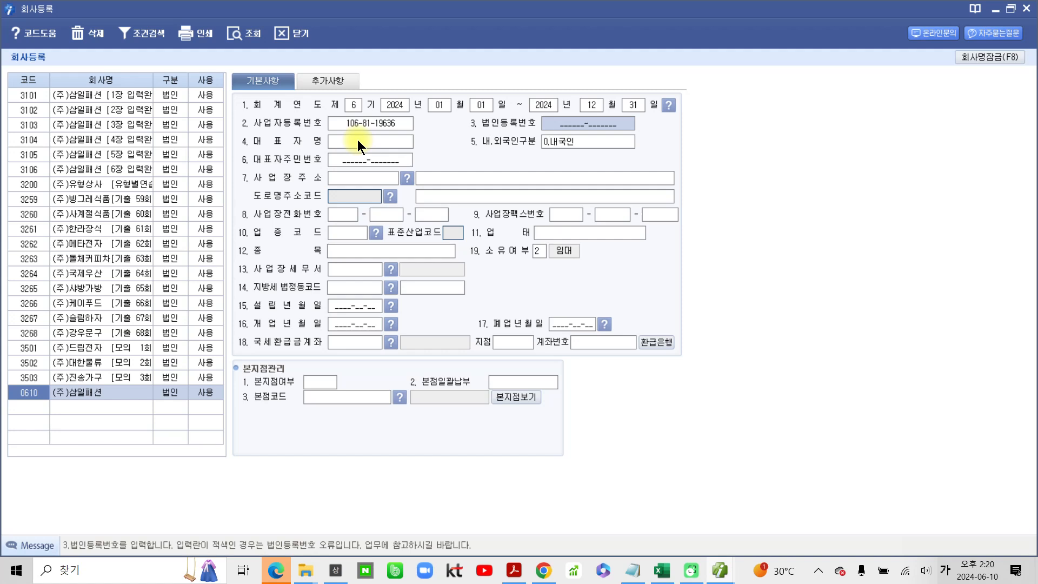
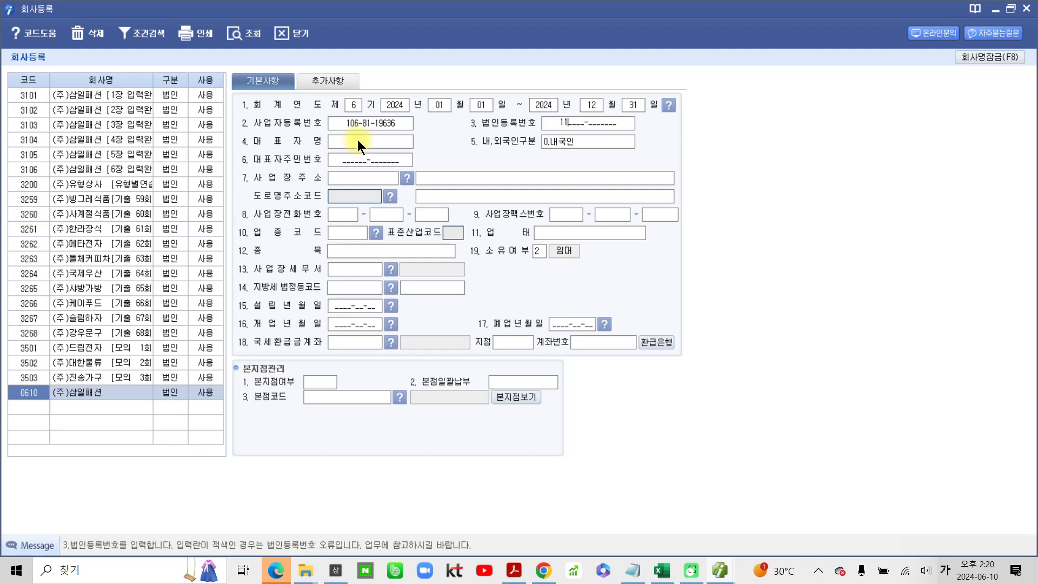
- Enter the corporate registration number from the certificate in 법인등록번호
key("BackSpace")
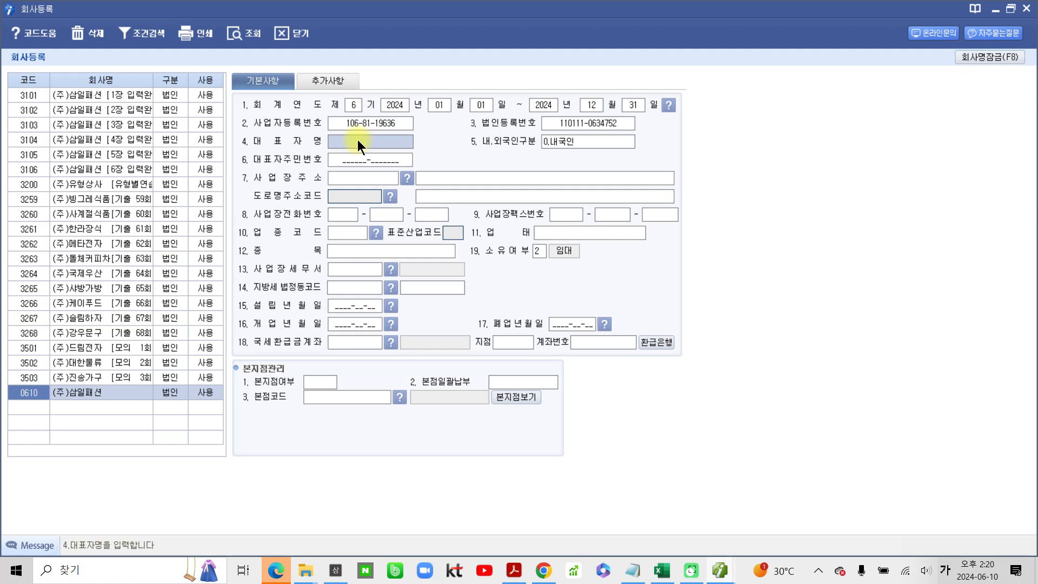
- Enter the representative's name, accept 0.내국인 for 내.외국인구분, and leave 대표자주민번호 blank
left_click(357, 139)
key("Return")
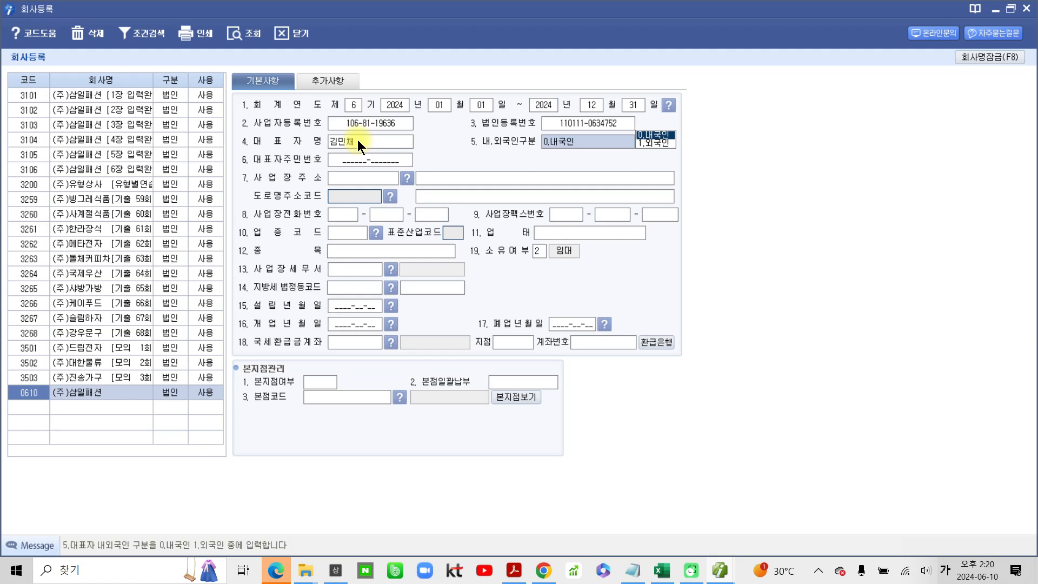
key("Return")
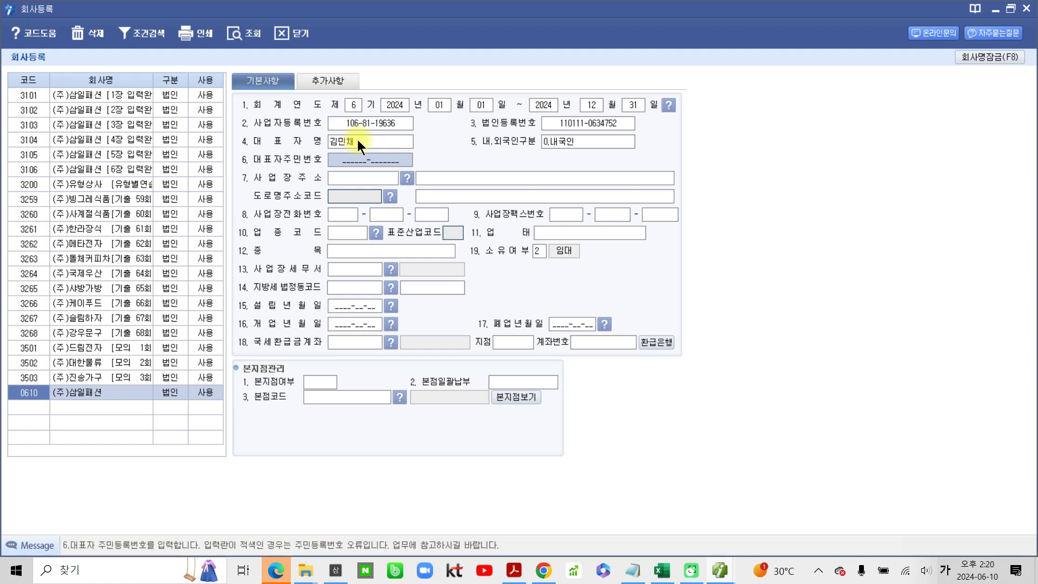
key("Return")
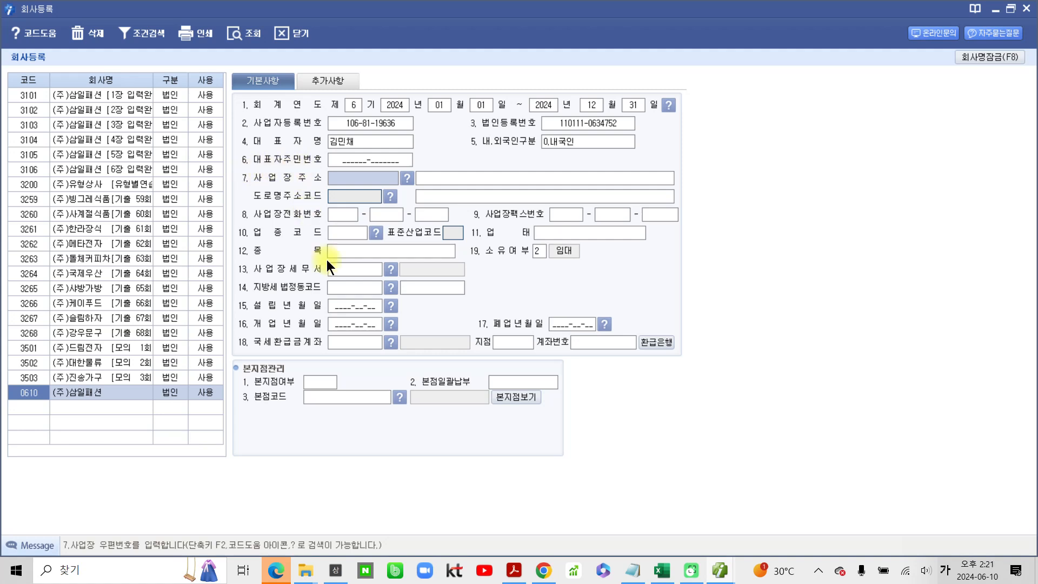
- Temporarily circle the 사업장주소 code field and the 사업장세무서 and 지방세 법정동코드 rows in red
mouse_move(327, 184)
left_mouse_down()
mouse_move(430, 172)
mouse_move(313, 176)
left_mouse_up()
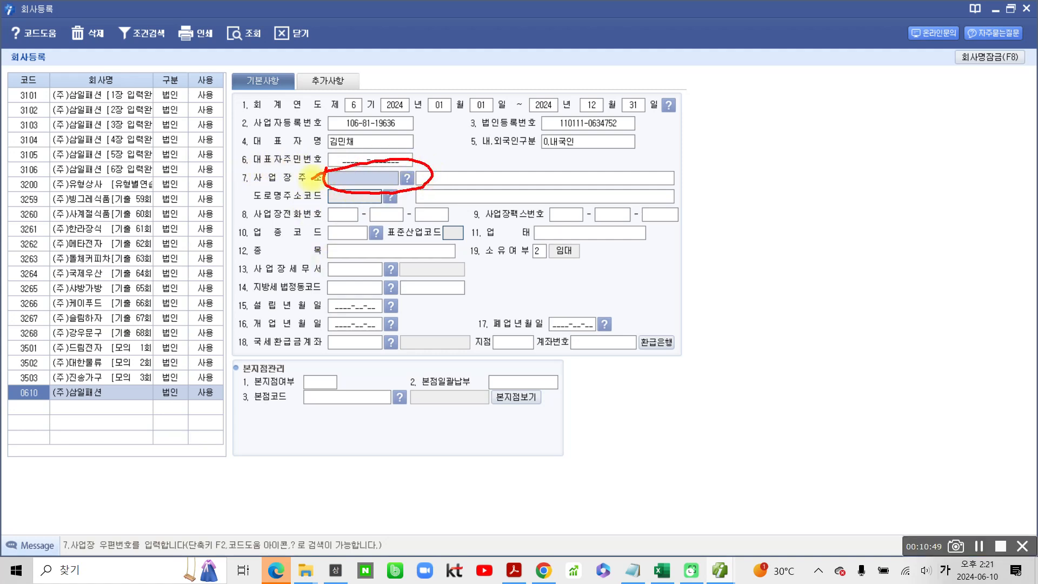
mouse_move(234, 258)
left_mouse_down()
mouse_move(238, 297)
mouse_move(487, 294)
mouse_move(466, 252)
mouse_move(231, 254)
left_mouse_up()
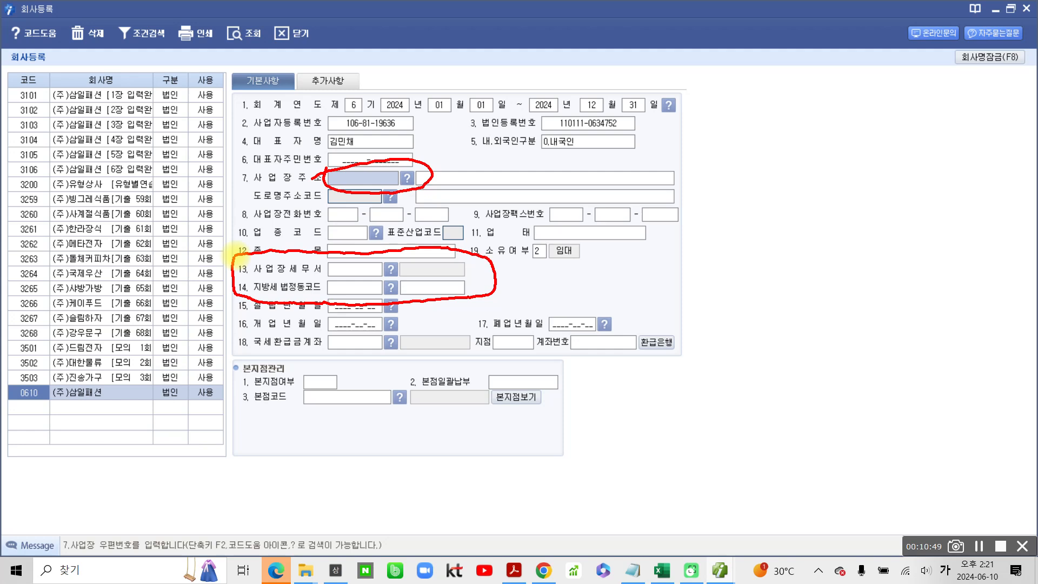
left_click_drag(402, 190, 414, 198)
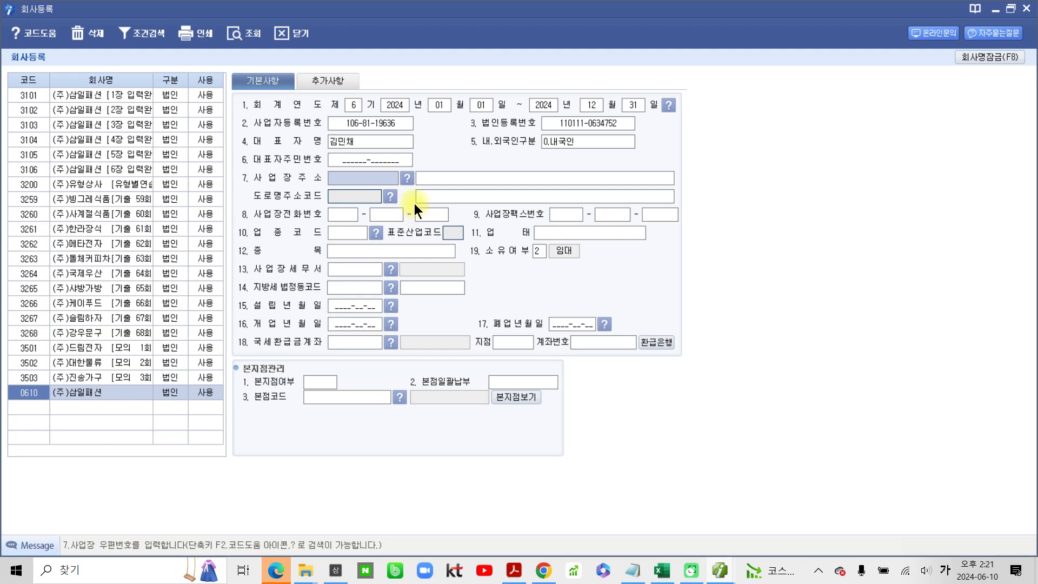
- Look up the business's road-name address from the certificate in the 우편번호 search and apply it to 사업장주소
left_click(406, 178)
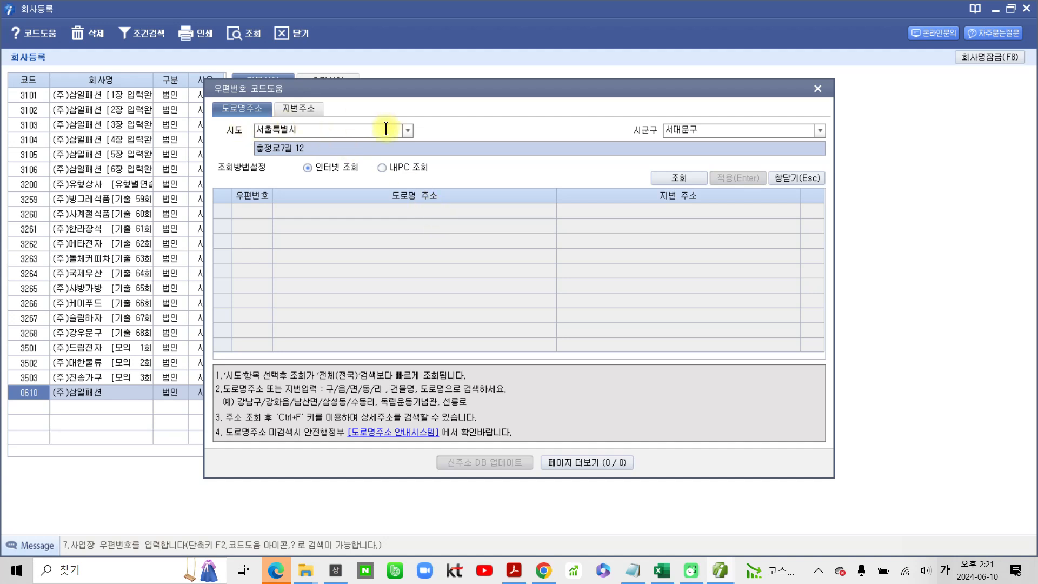
left_click(819, 130)
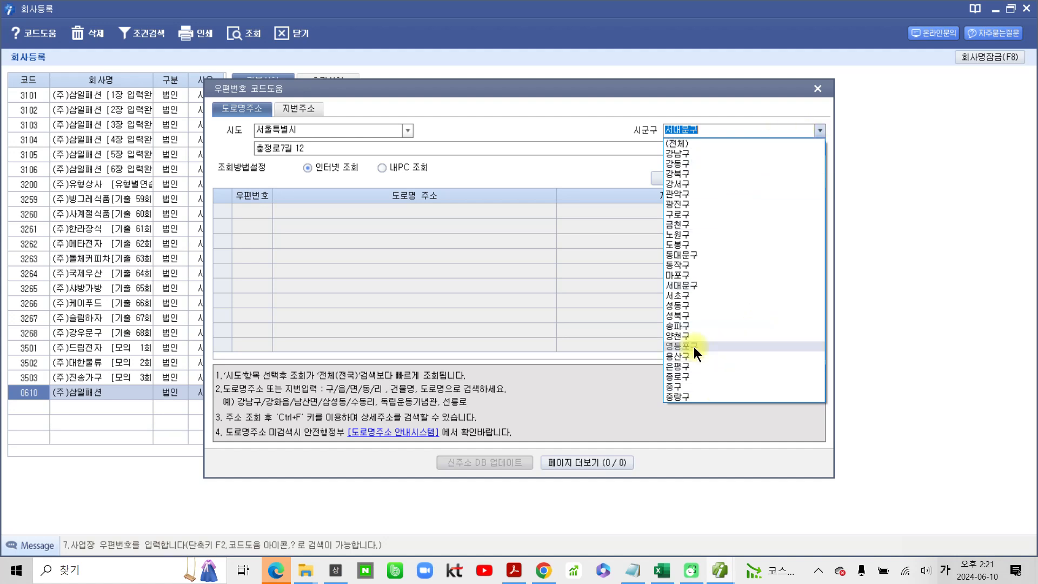
left_click(679, 356)
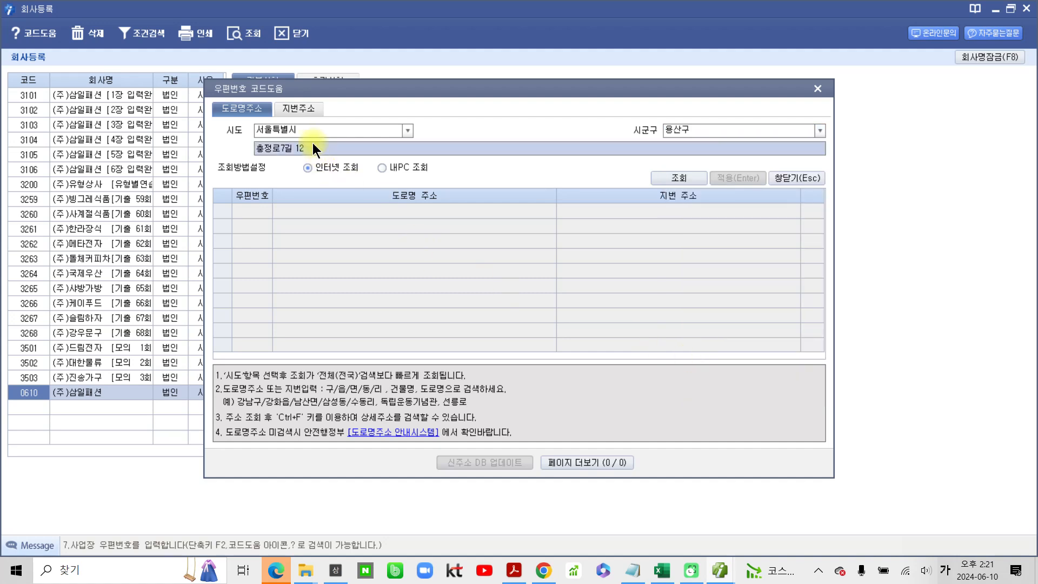
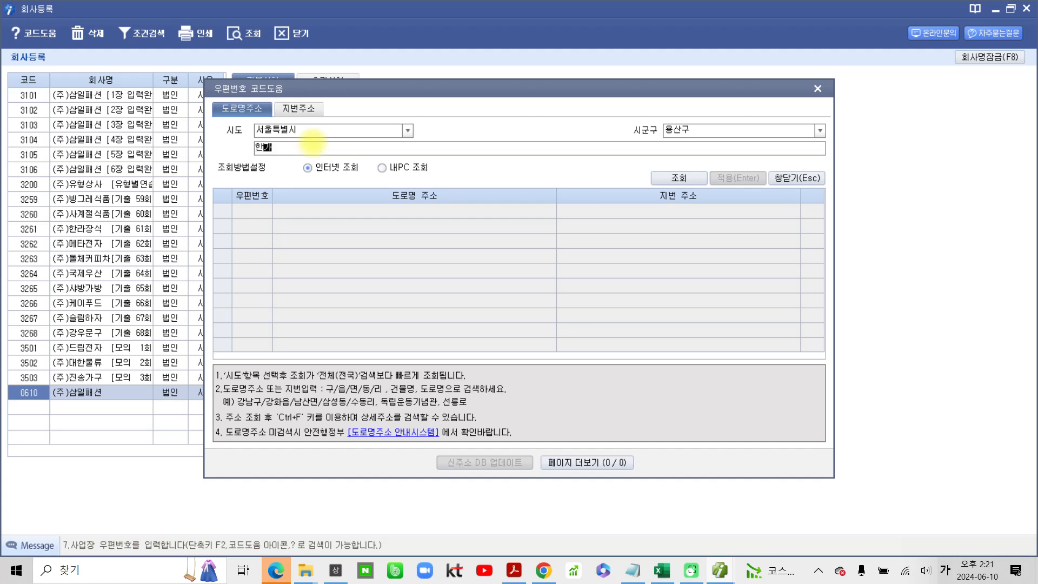
key("Return")
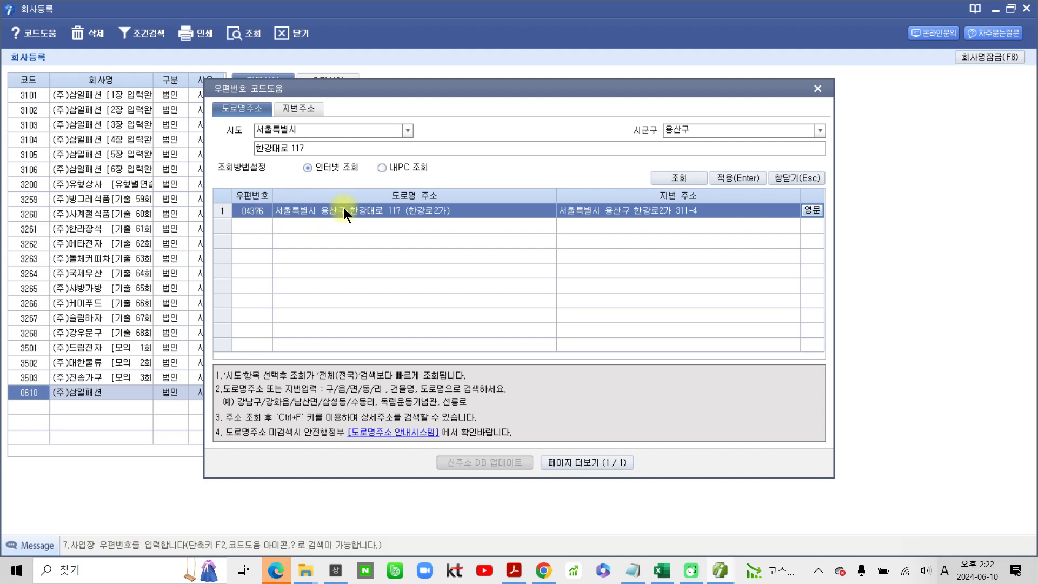
left_click(731, 176)
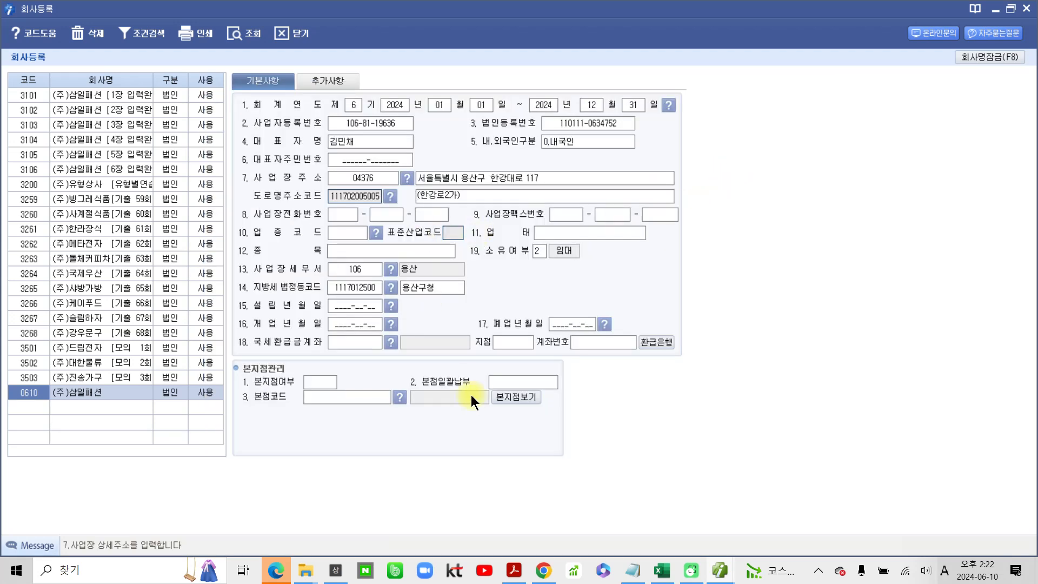
- Temporarily circle the filled-in 사업장주소 rows and the 사업장세무서 and 지방세 법정동코드 rows in red
mouse_move(231, 156)
left_mouse_down()
mouse_move(230, 206)
mouse_move(565, 195)
mouse_move(619, 165)
mouse_move(229, 183)
left_mouse_up()
mouse_move(224, 254)
left_mouse_down()
mouse_move(221, 289)
mouse_move(354, 247)
mouse_move(493, 268)
mouse_move(378, 304)
mouse_move(209, 296)
left_mouse_up()
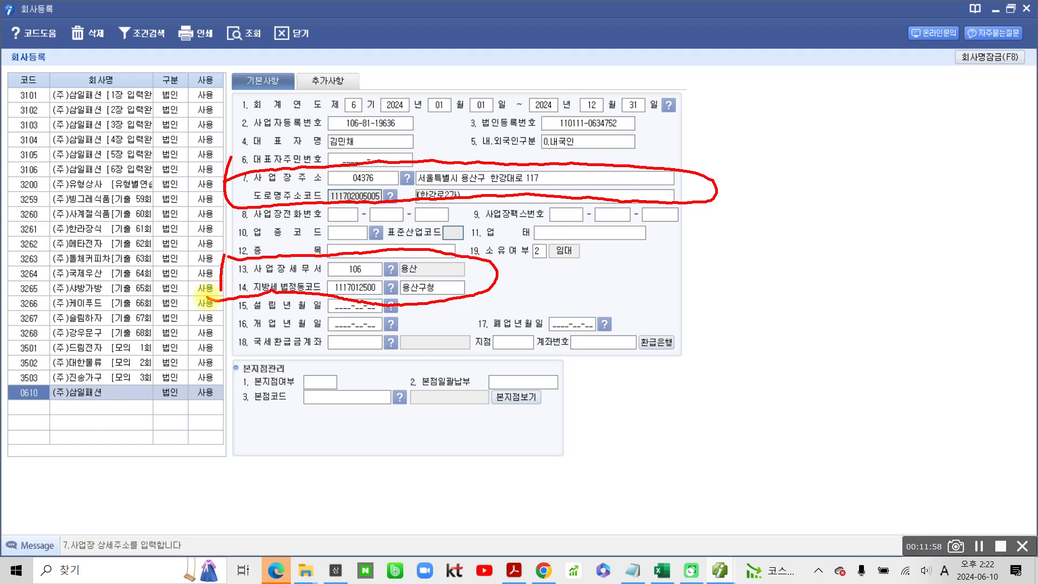
key("Escape")
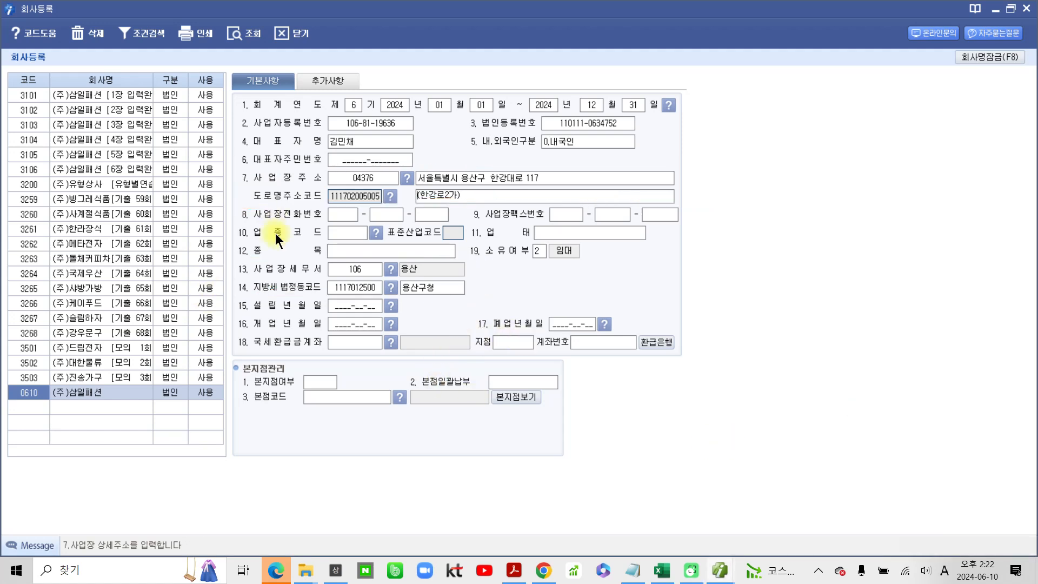
- Enter the company's telephone number in the three parts of 사업장전화번호
left_click(351, 212)
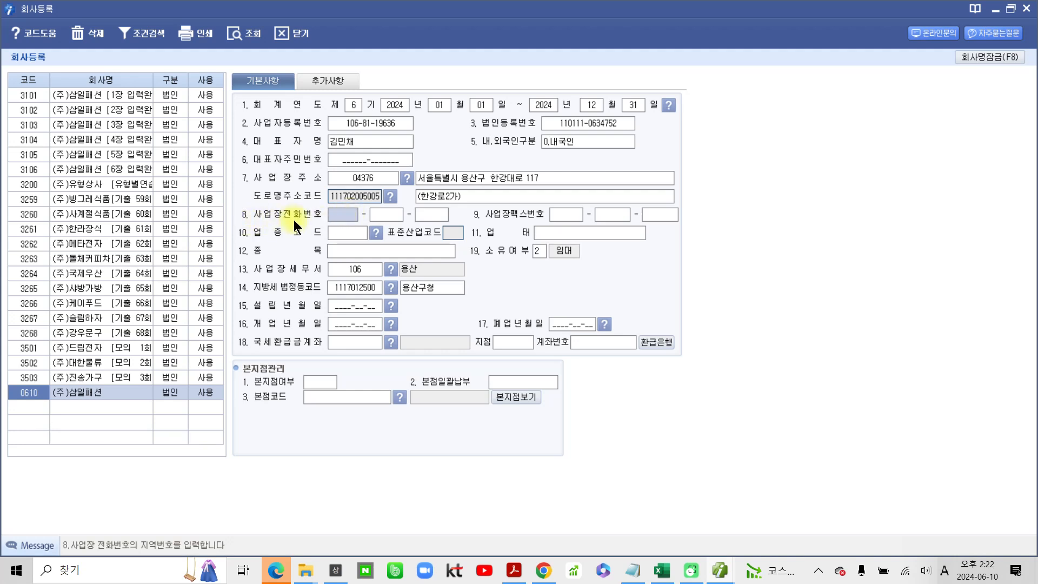
key("Return")
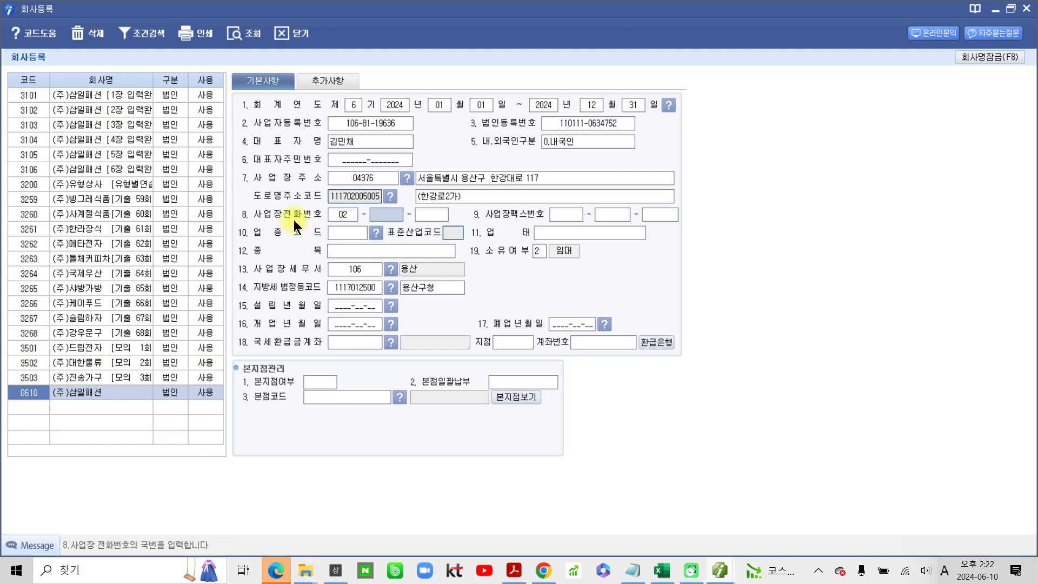
key("Return")
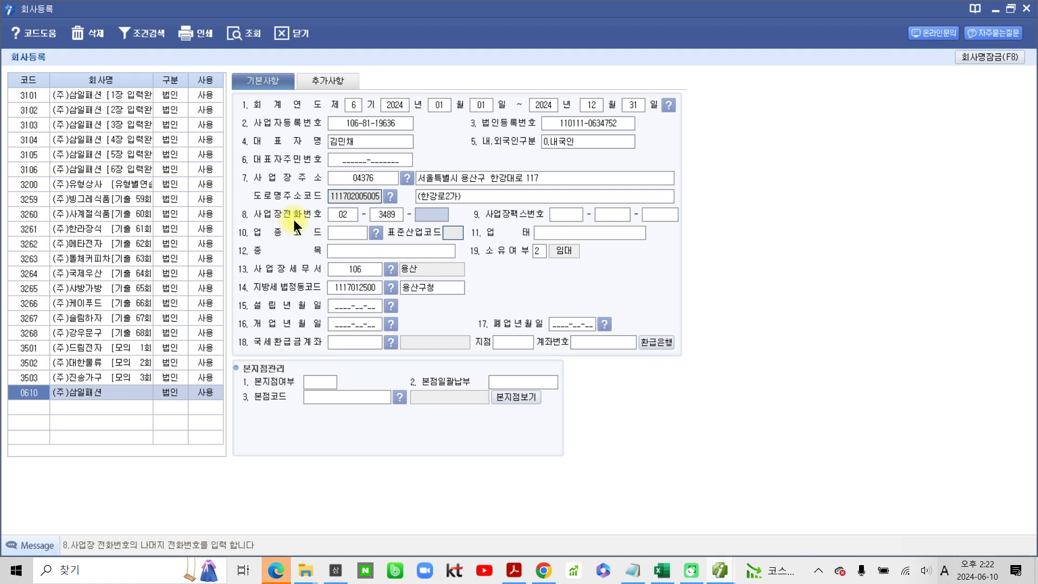
key("Return")
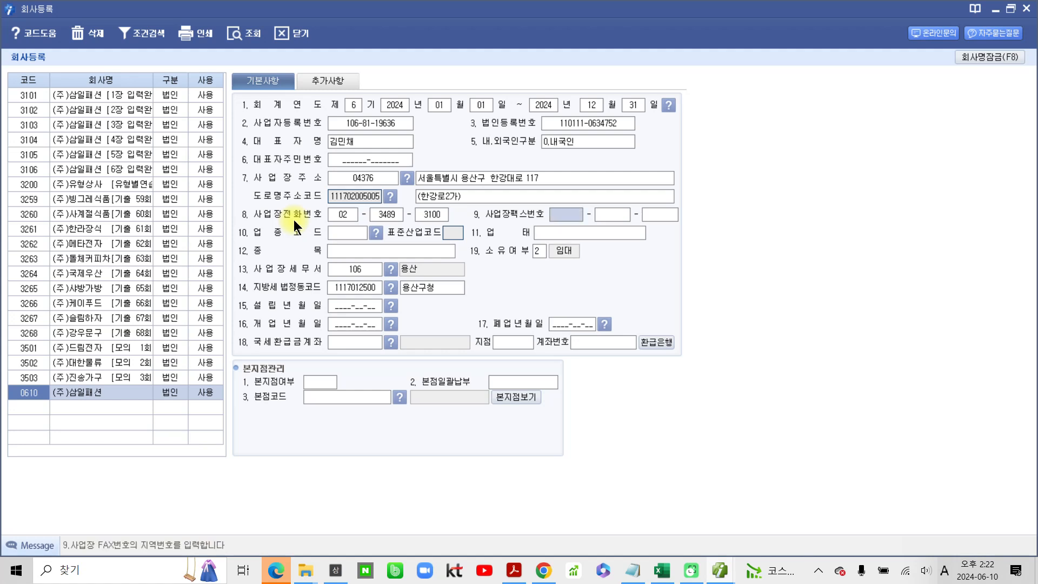
- Enter the company's fax number in the three parts of 사업장팩스번호
key("Return")
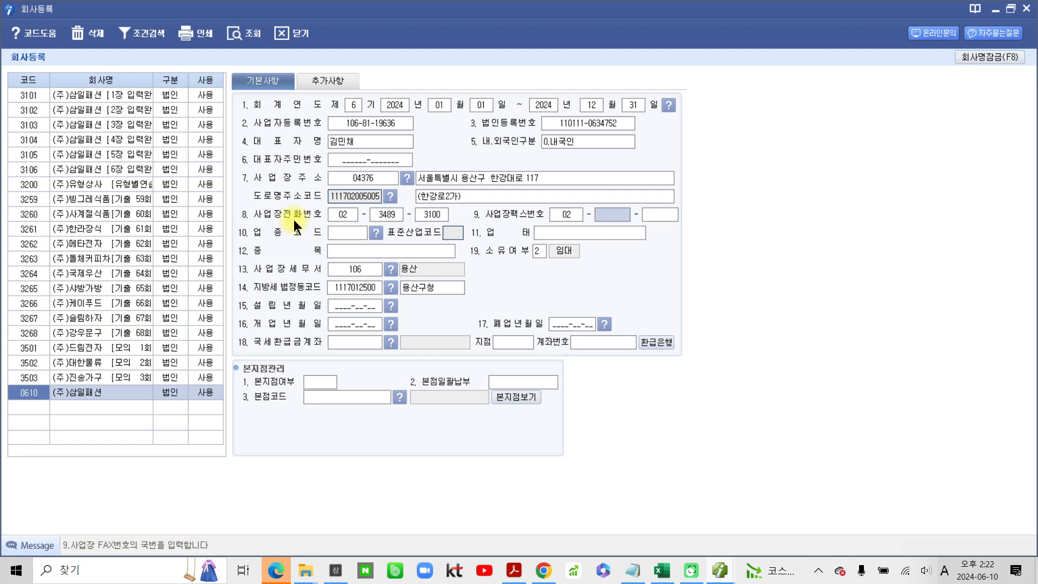
key("Return")
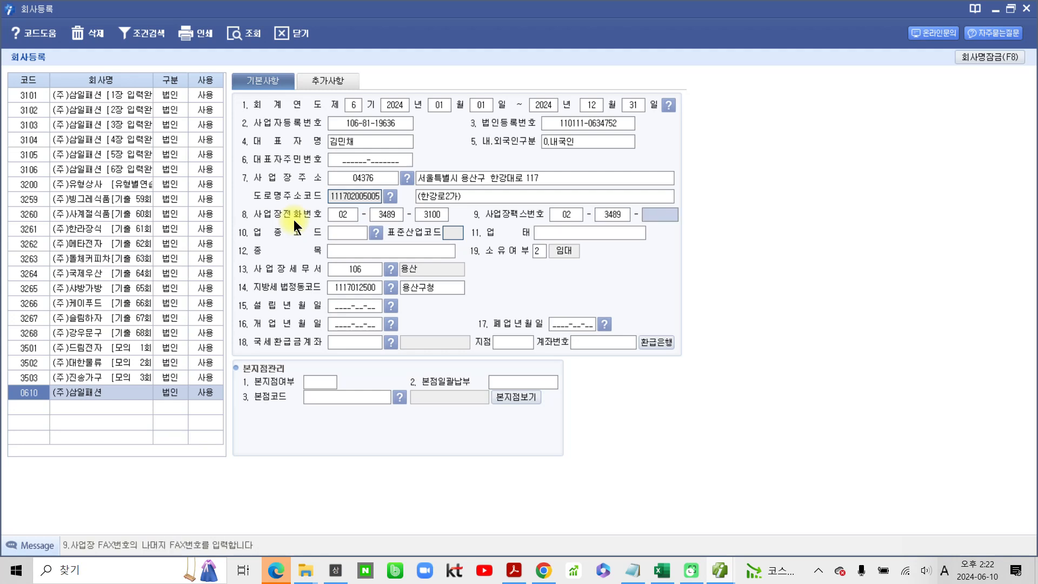
key("Return")
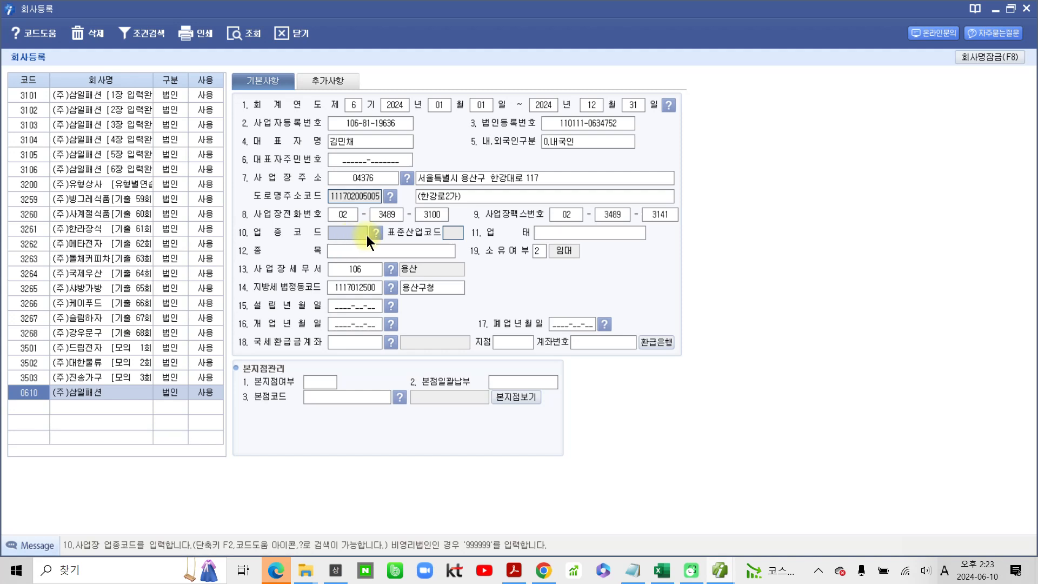
- Check 업태 and 종목 on the business registration certificate PDF in Acrobat, and return to the 회사등록 window at 업태
left_click(549, 231)
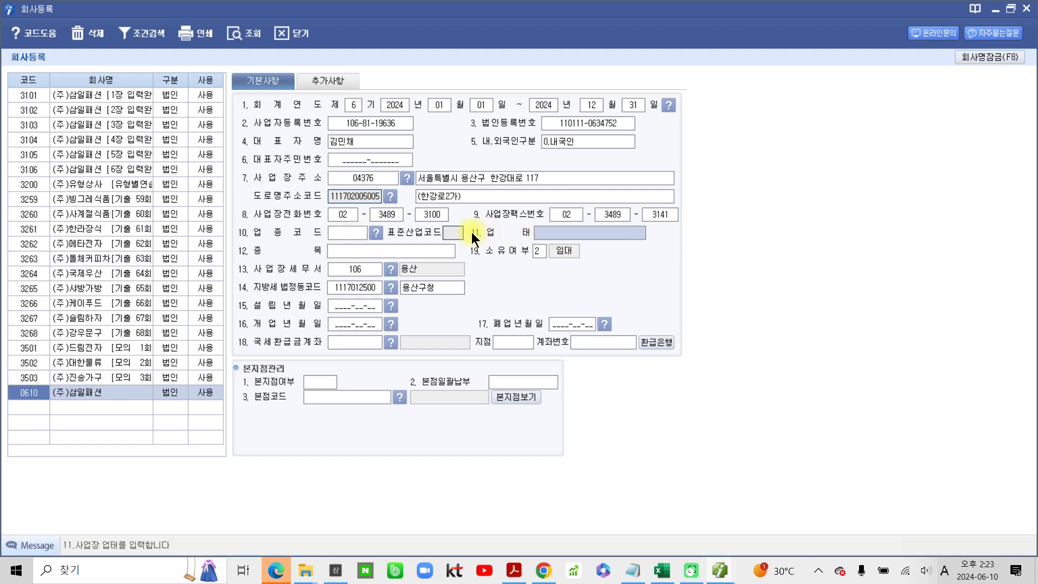
left_click(351, 252)
left_click(618, 234)
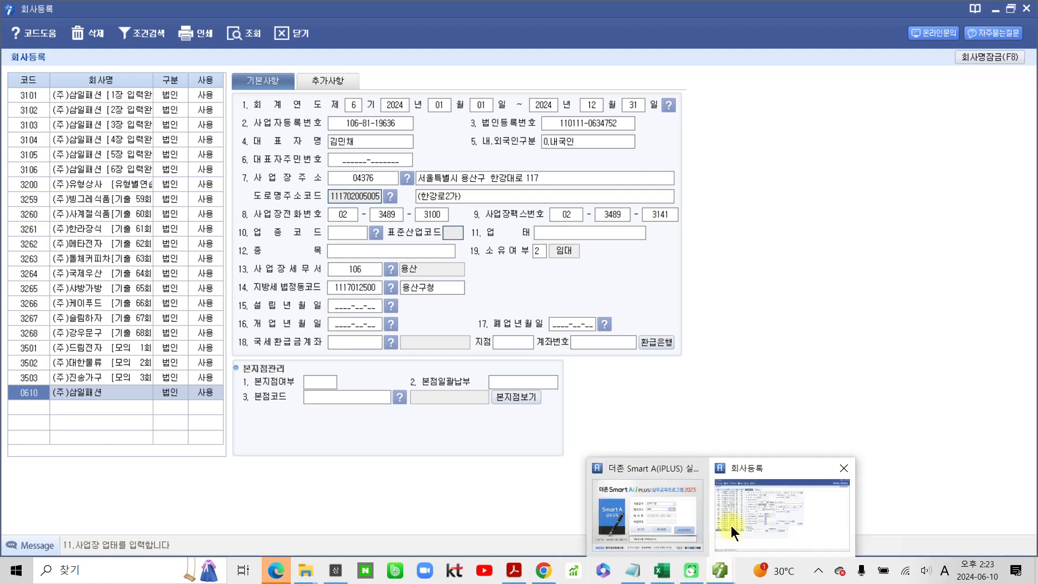
left_click(514, 570)
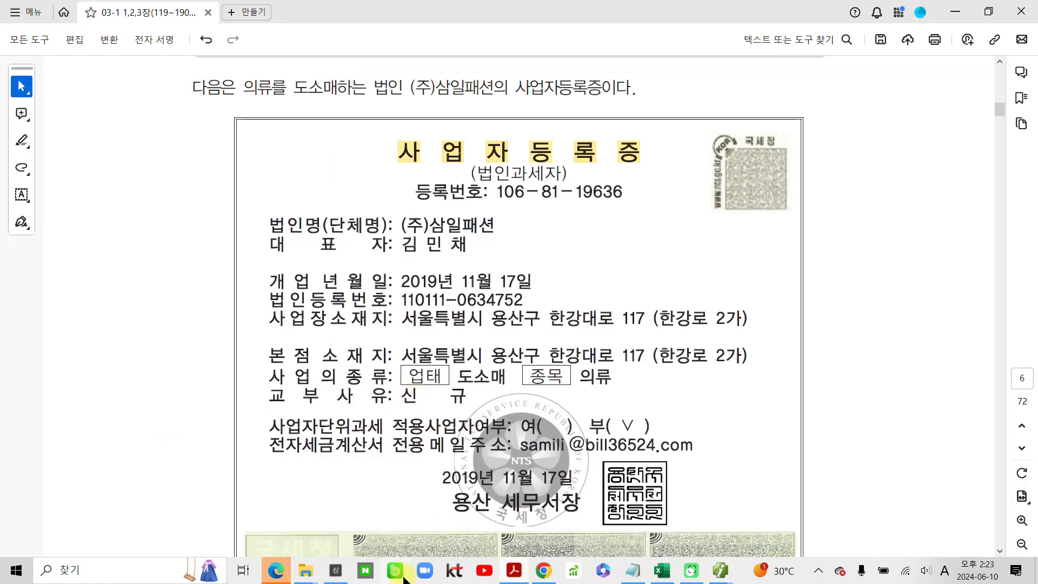
mouse_move(400, 399)
left_mouse_down()
mouse_move(432, 356)
mouse_move(417, 403)
mouse_move(594, 405)
mouse_move(627, 425)
left_mouse_up()
key("Escape")
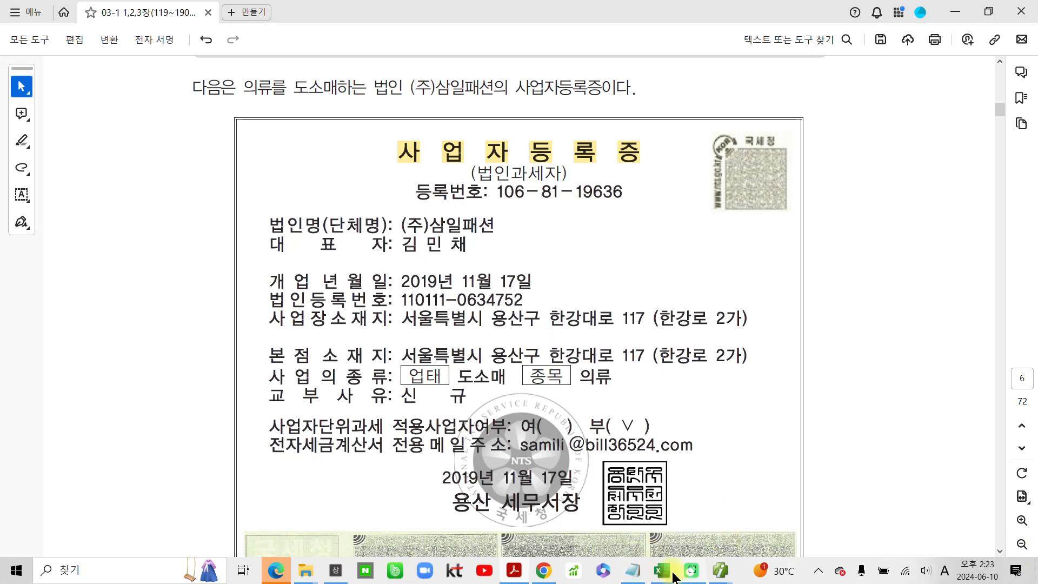
mouse_move(714, 577)
left_click(741, 504)
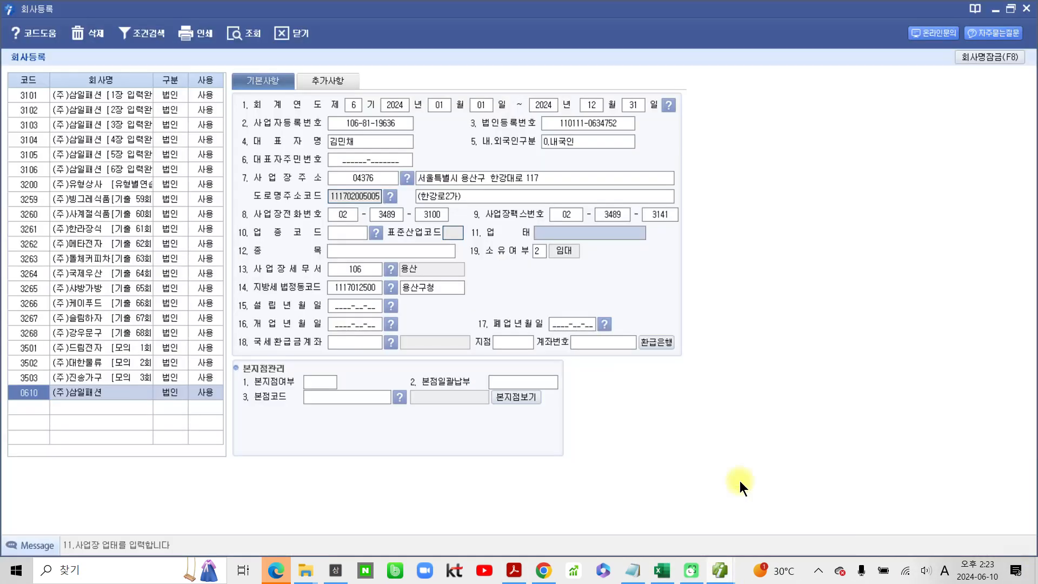
type("ehthao")
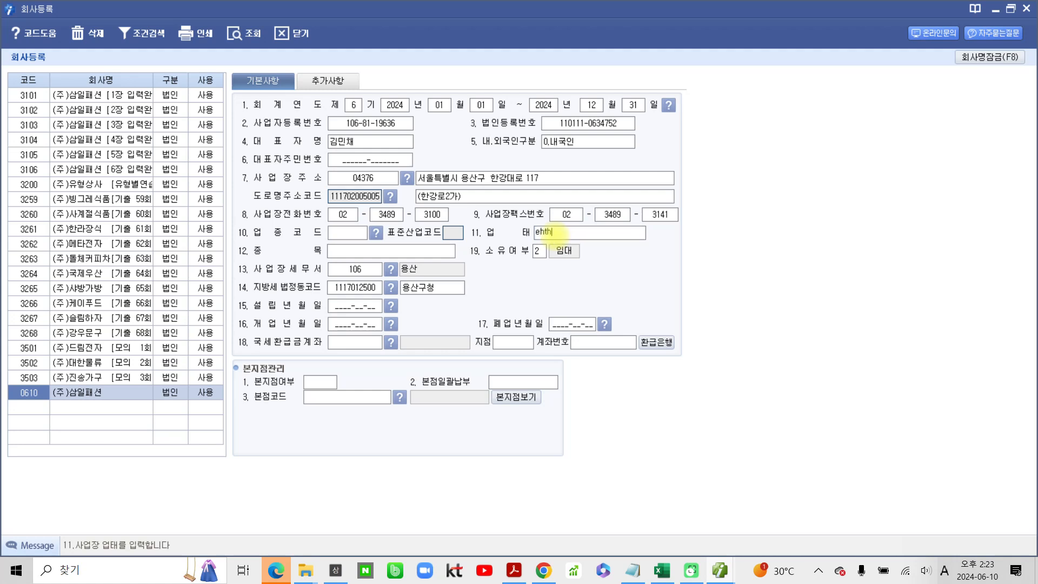
key("BackSpace")
key("BackSpace")
key("BackSpace")
key("BackSpace")
key("BackSpace")
key("BackSpace")
key("BackSpace")
- Enter 도소매 as 업태 and 의류 as 종목, with 소유여부 set to 1.자가
key("Hangul")
type("도소매")
key("Return")
type("임대")
key("Return")
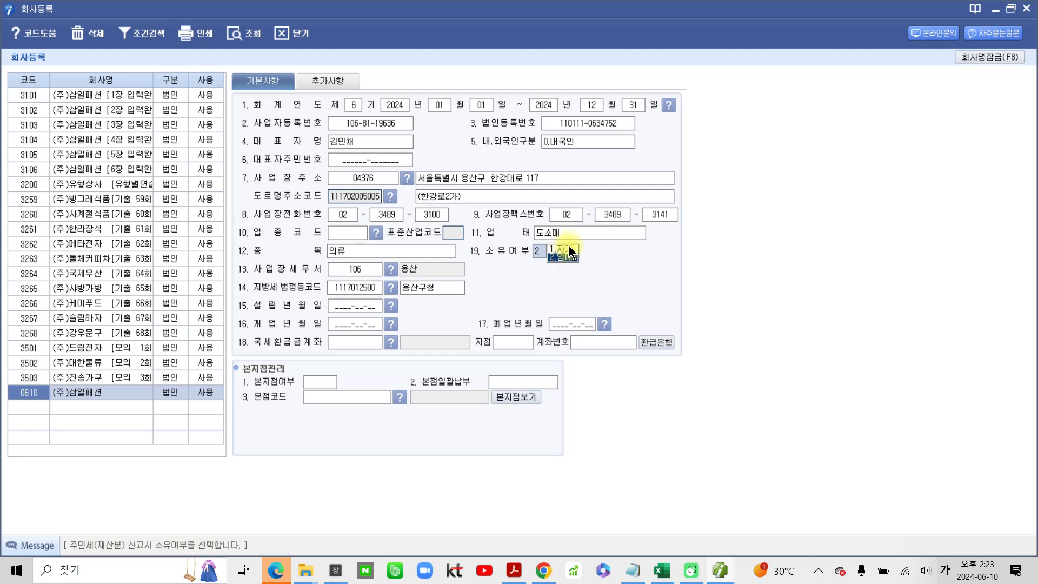
left_click(568, 250)
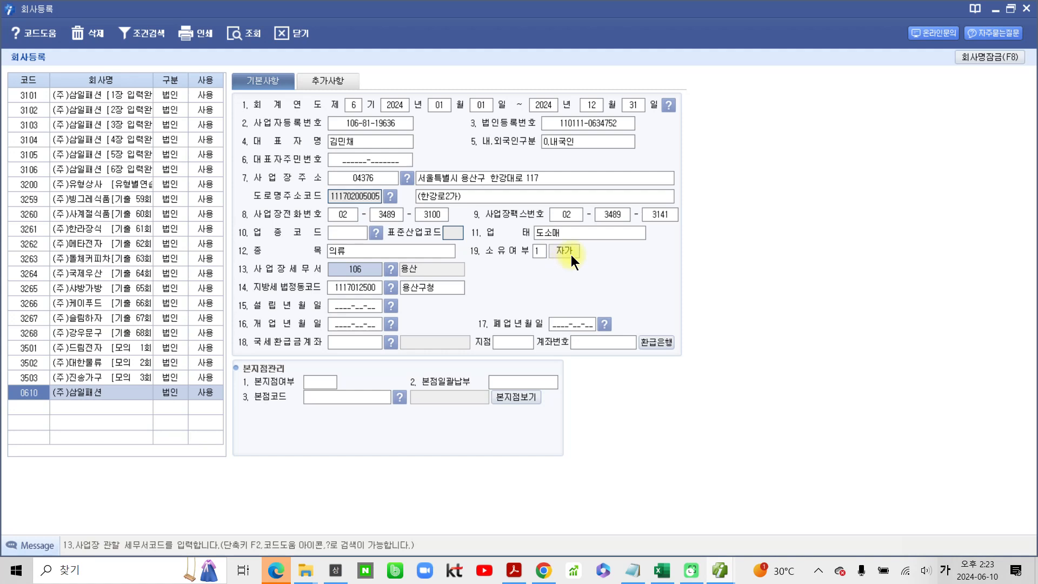
- Enter 2019-11-17 as both 설립년월일 and 개업년월일
left_click(346, 307)
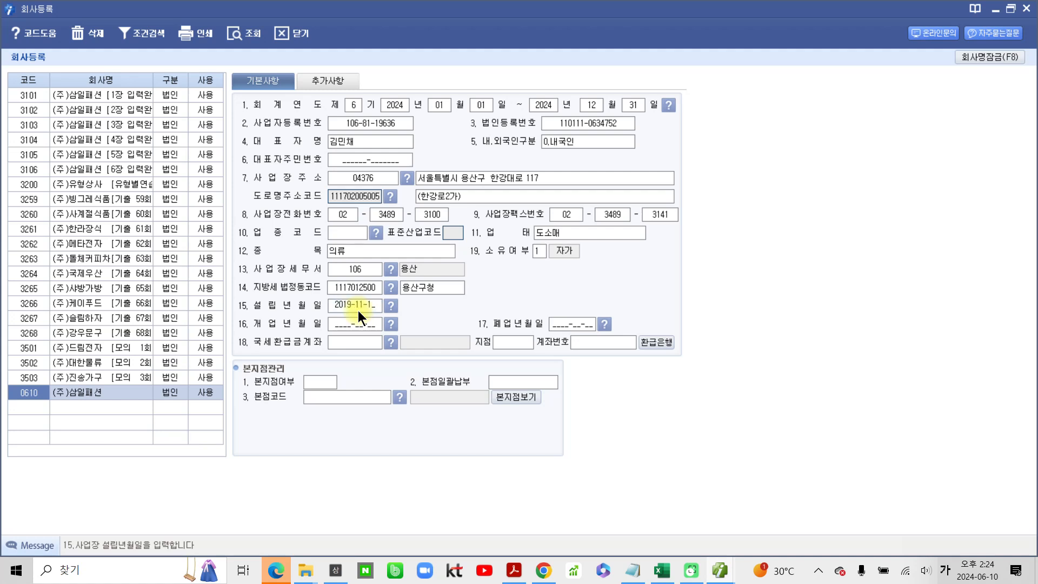
type("7")
type("2019-11-17")
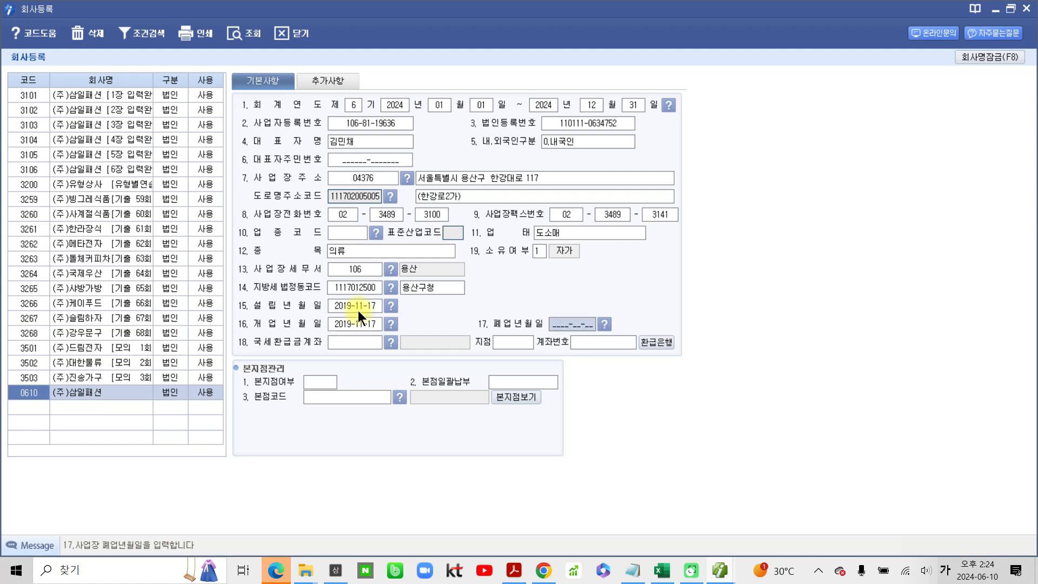
left_click(349, 342)
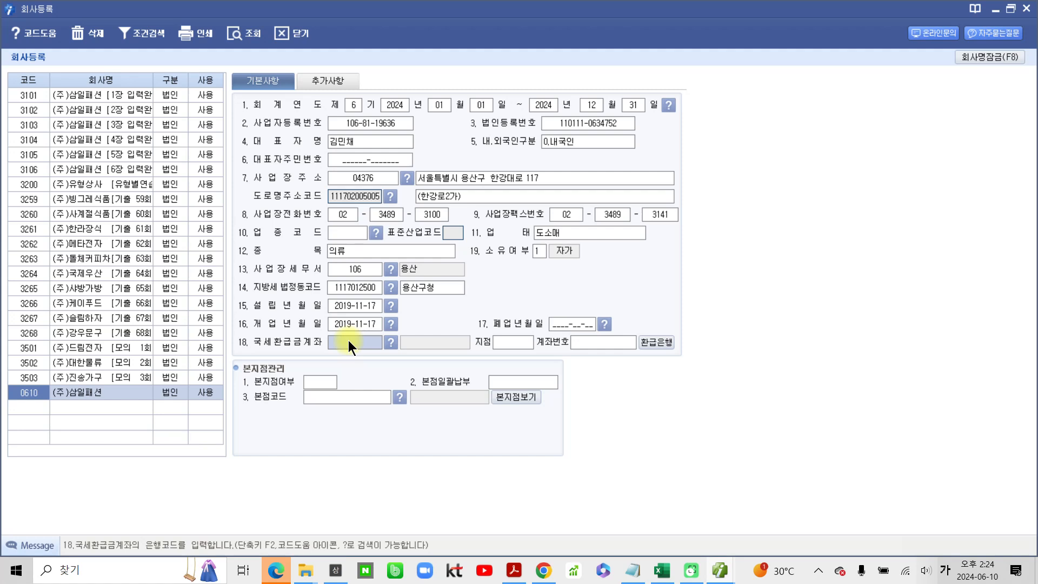
left_click(389, 342)
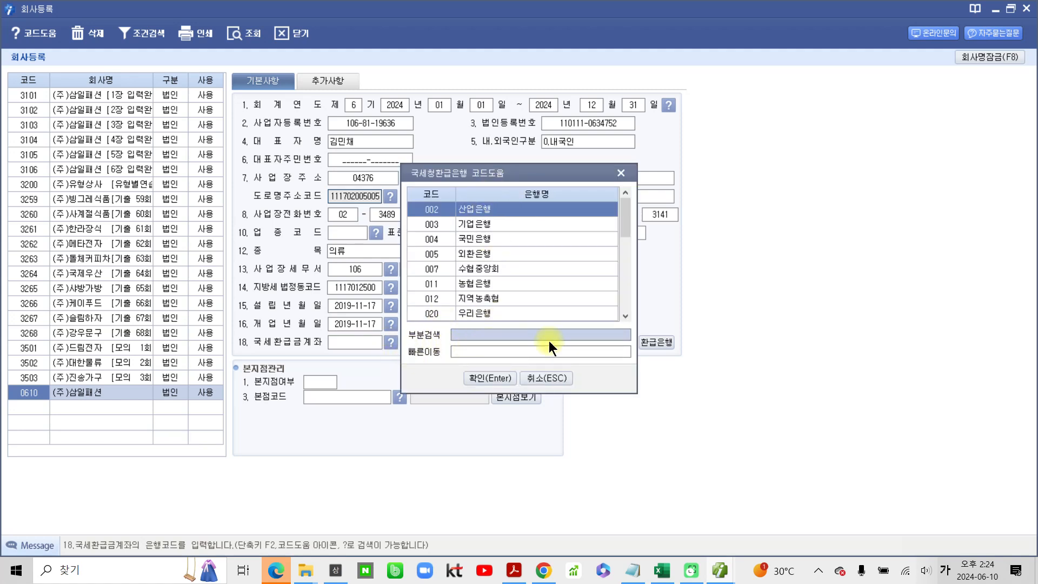
left_click(621, 173)
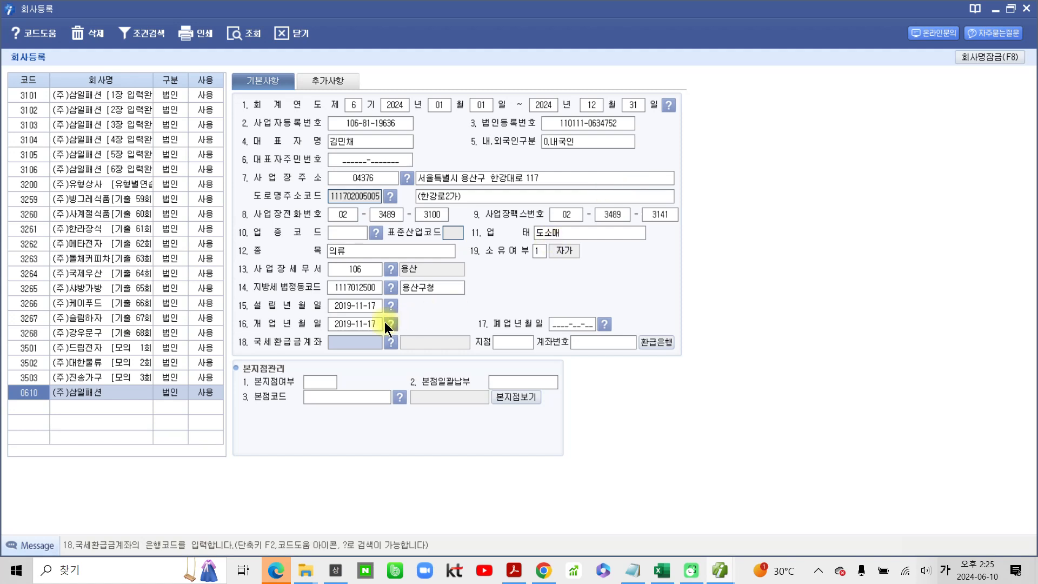
- Search the refund bank codes for 신한 and set the 국세환급금계좌 bank to 088 신한은행
left_click(390, 342)
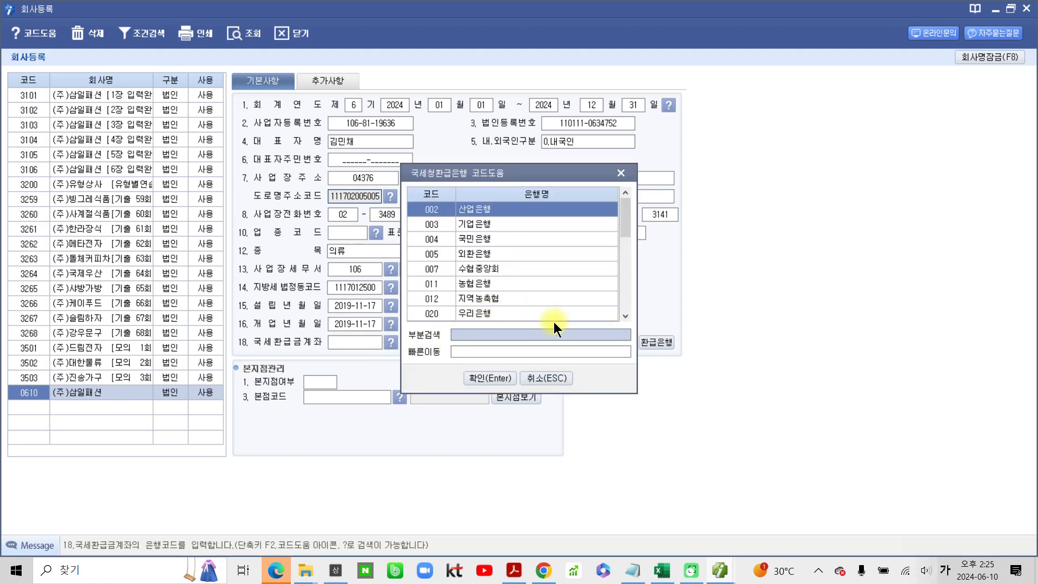
type("ㅅ")
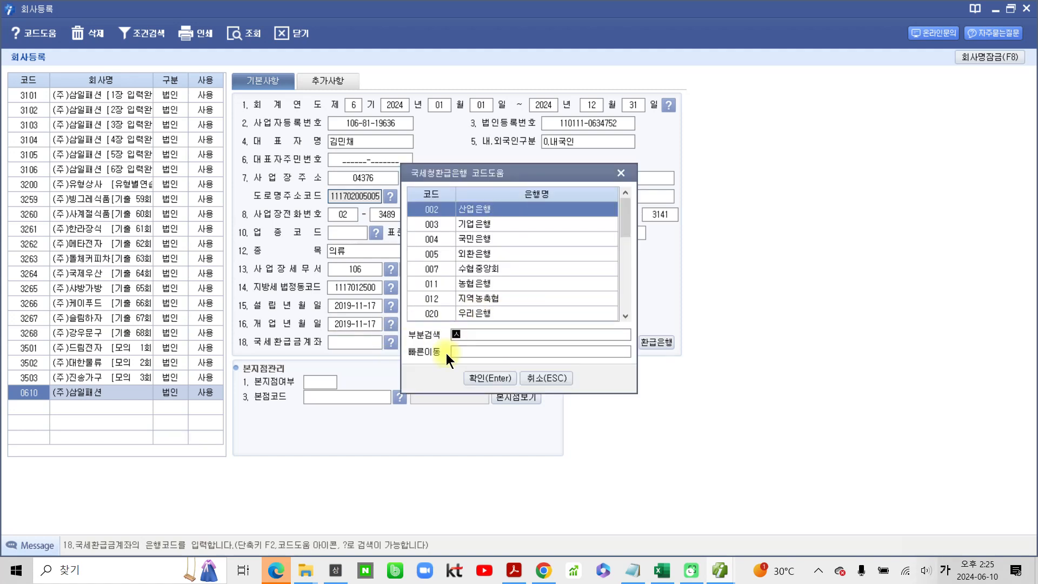
type("한")
key("Return")
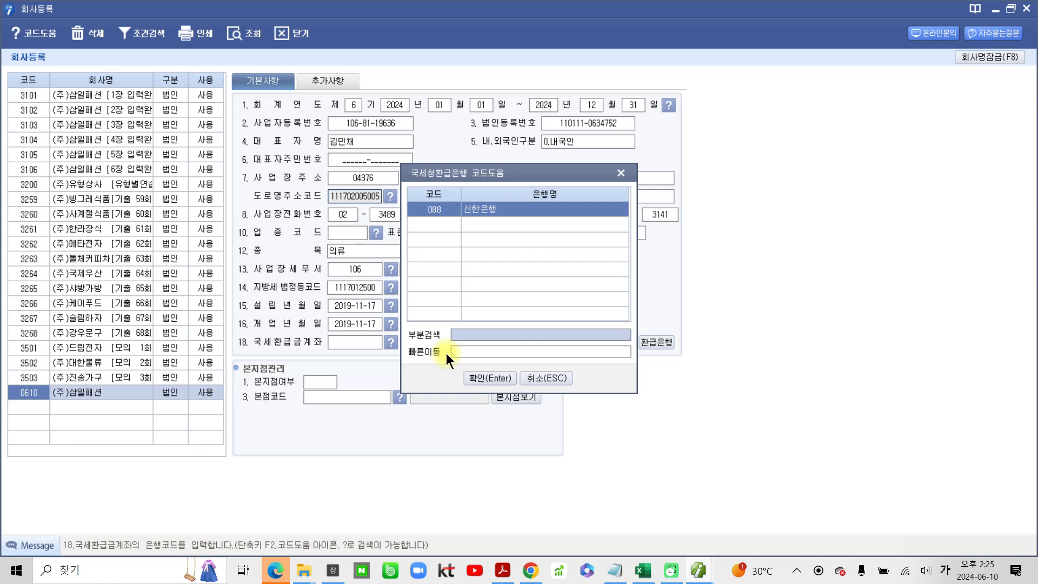
key("Return")
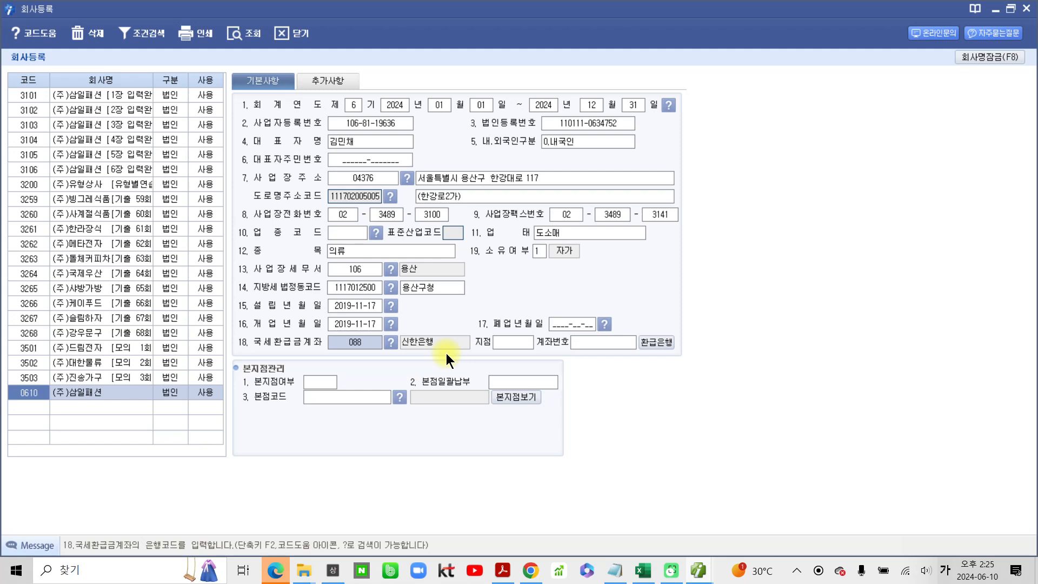
key("Return")
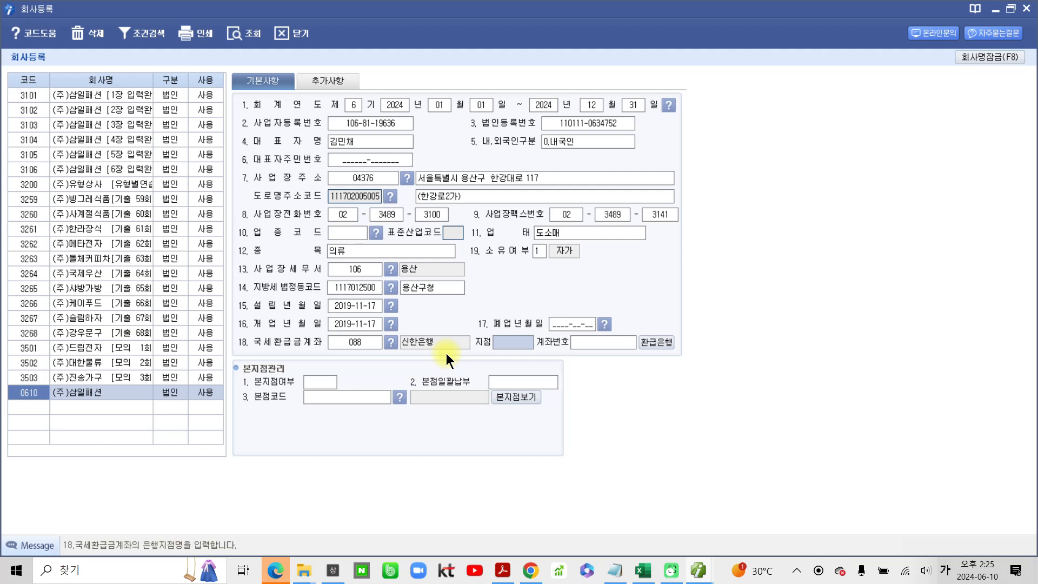
- Enter 용산지점 as the refund account's 지점 and fill in its account number in 계좌번호
type("용사ㄴ지점")
key("Return")
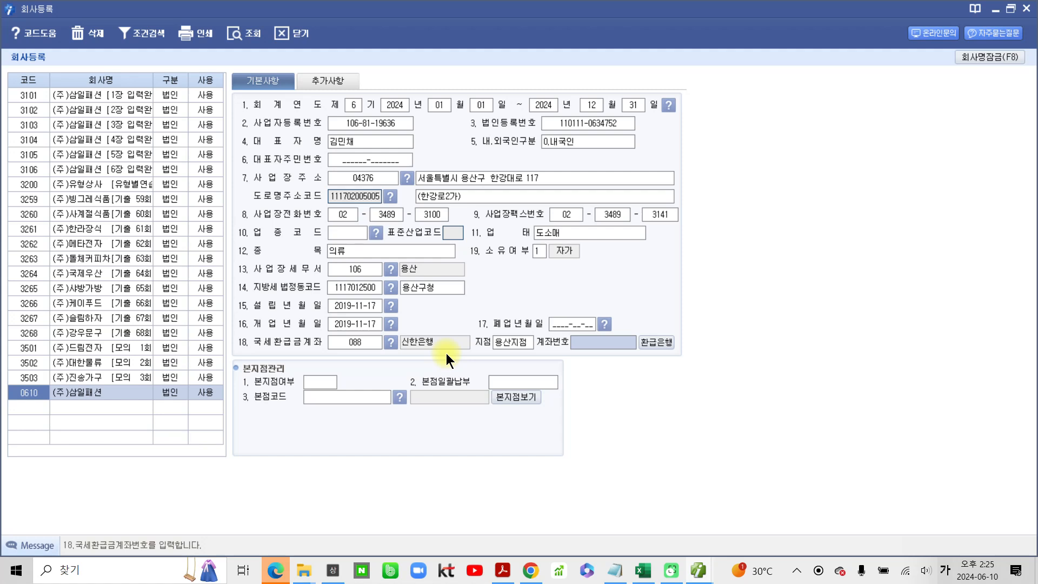
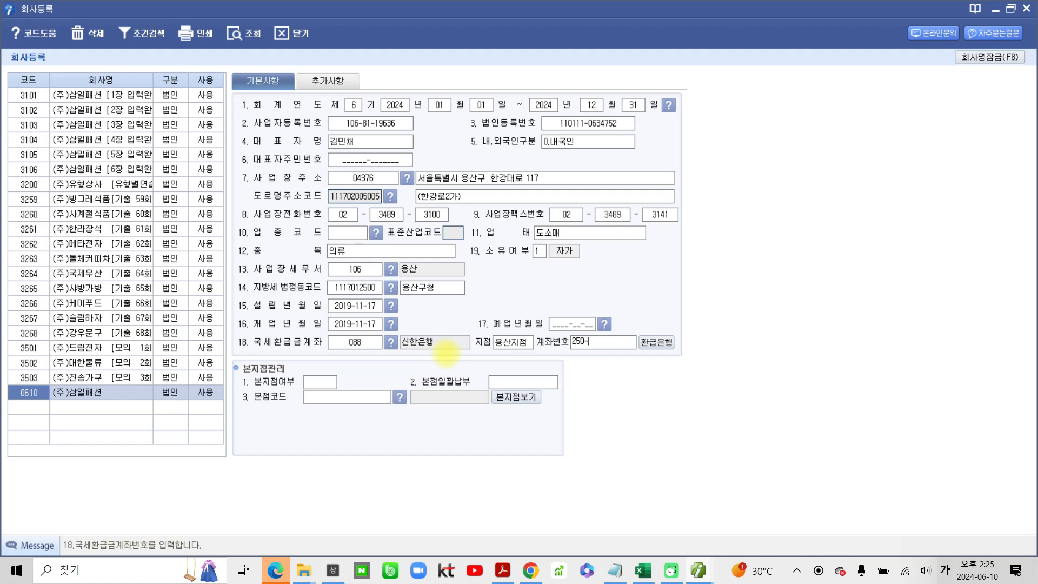
key("Return")
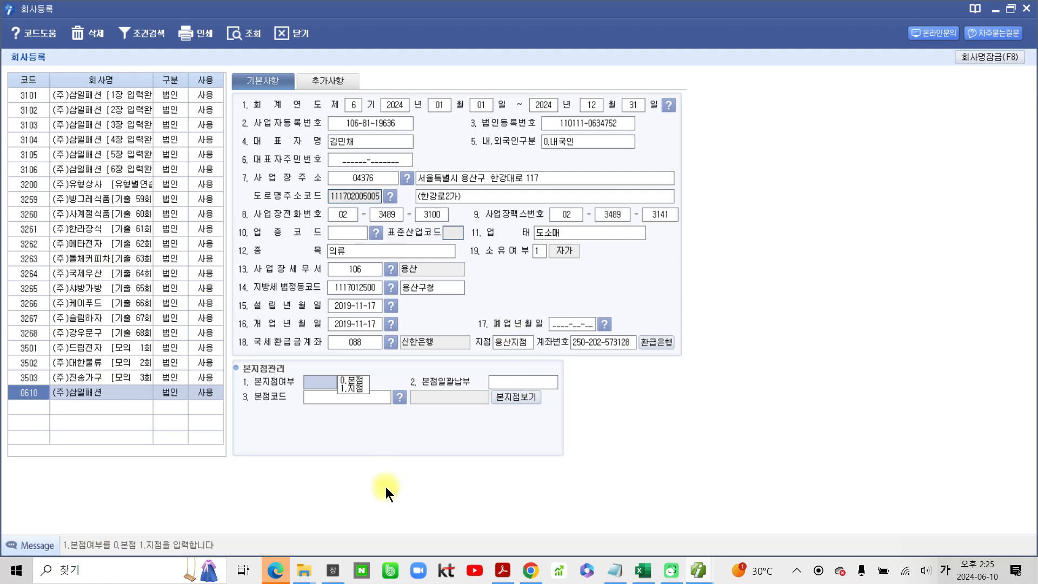
- Open the 추가사항 details of (주)삼일패션 and select the 담당자 E-Mail field
mouse_move(231, 98)
left_mouse_down()
mouse_move(216, 162)
mouse_move(276, 370)
mouse_move(524, 350)
mouse_move(762, 285)
mouse_move(684, 86)
mouse_move(503, 84)
mouse_move(208, 111)
left_mouse_up()
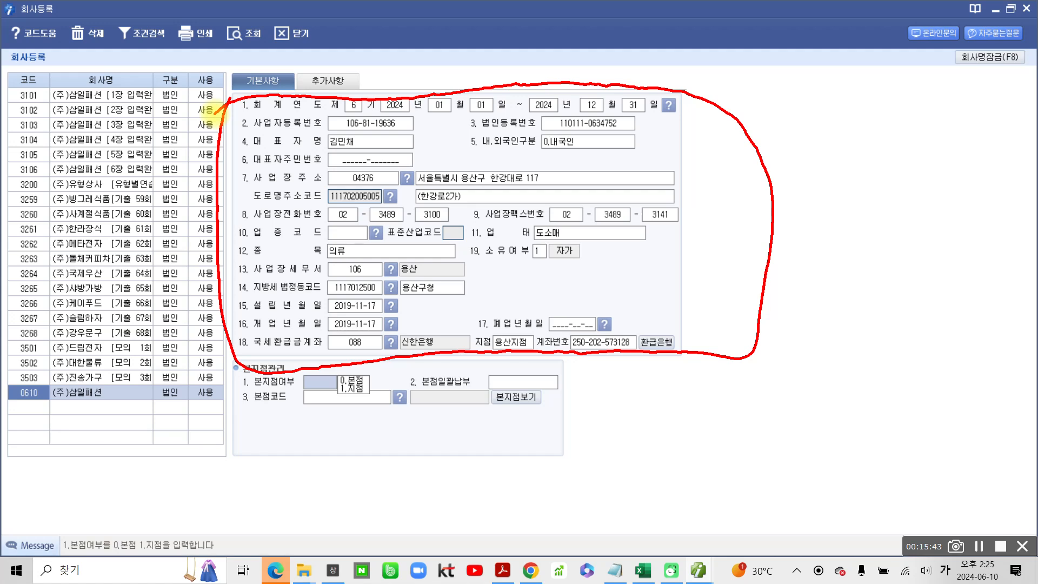
left_click_drag(301, 81, 357, 107)
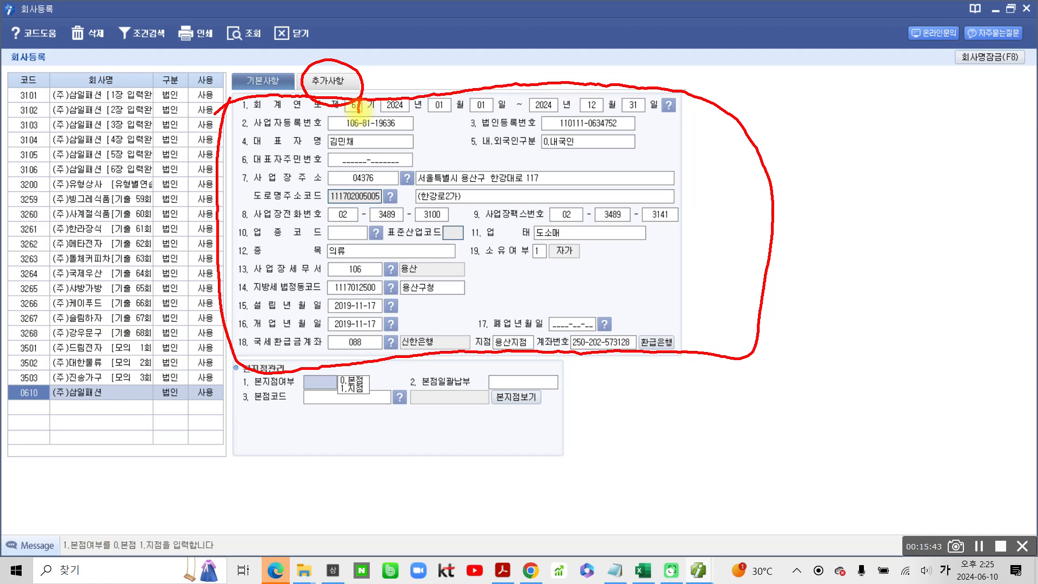
left_click(320, 76)
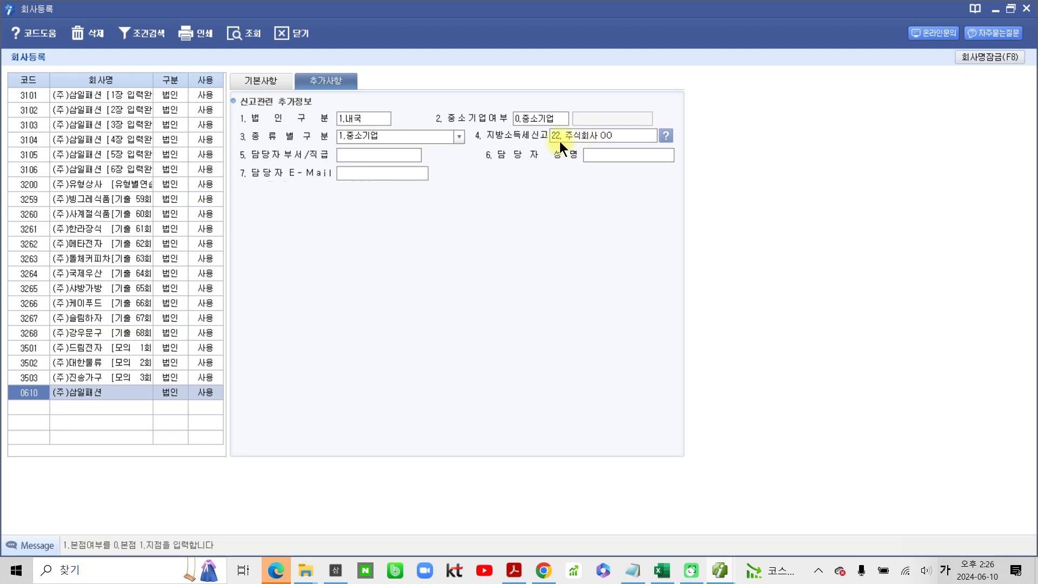
left_click(360, 157)
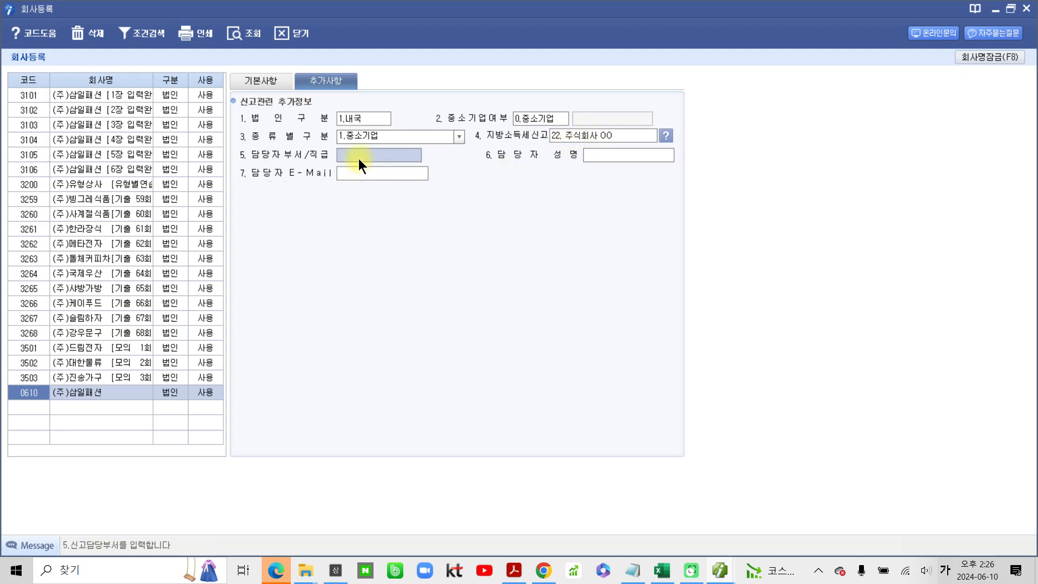
left_click(629, 156)
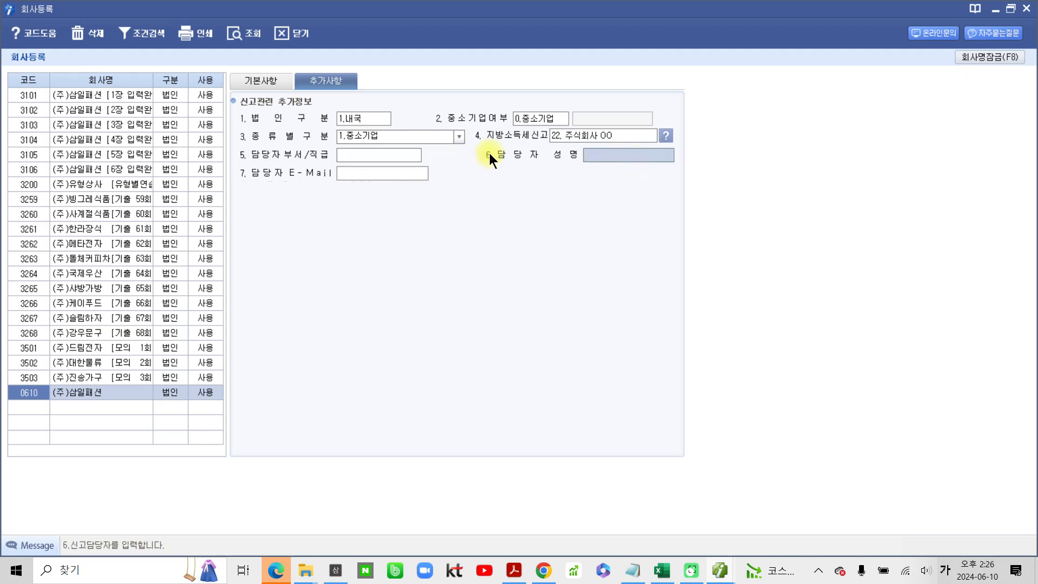
left_click(387, 151)
left_click(605, 155)
left_click(371, 173)
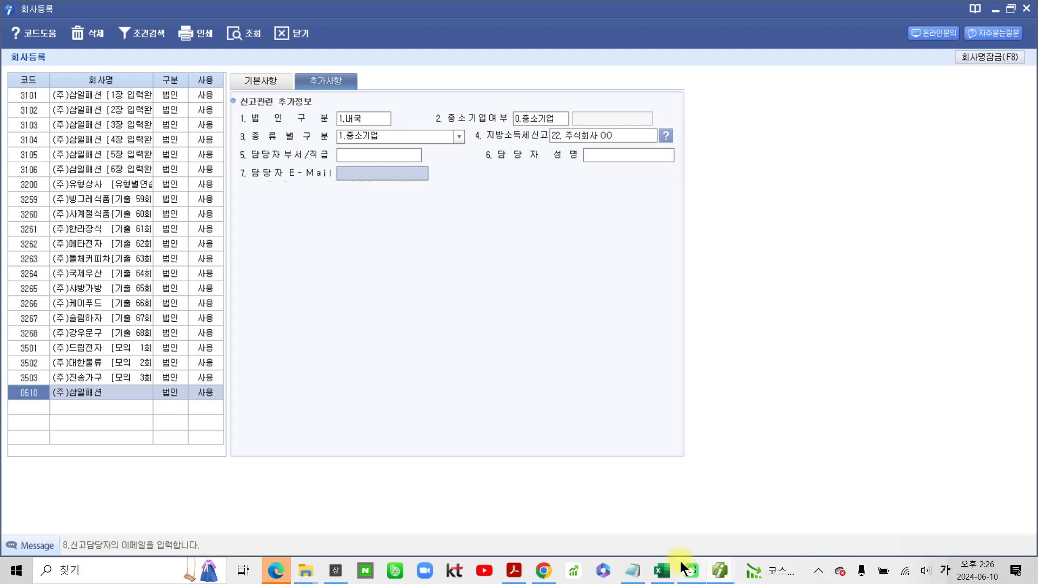
- Look up the 전자세금계산서 전용 메일주소 on the business registration certificate in the textbook PDF
left_click(513, 571)
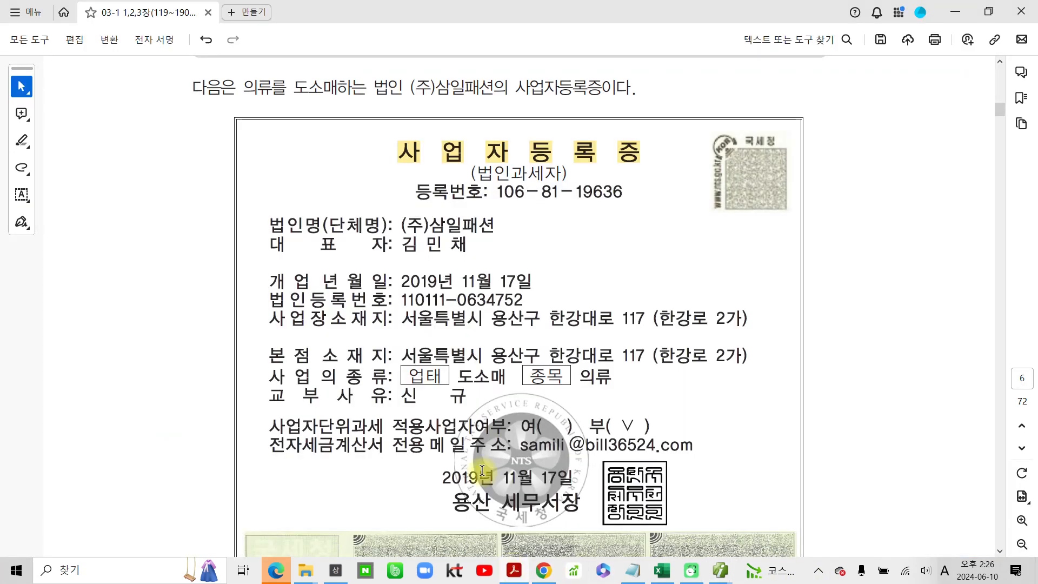
scroll(593, 509, "down", 2)
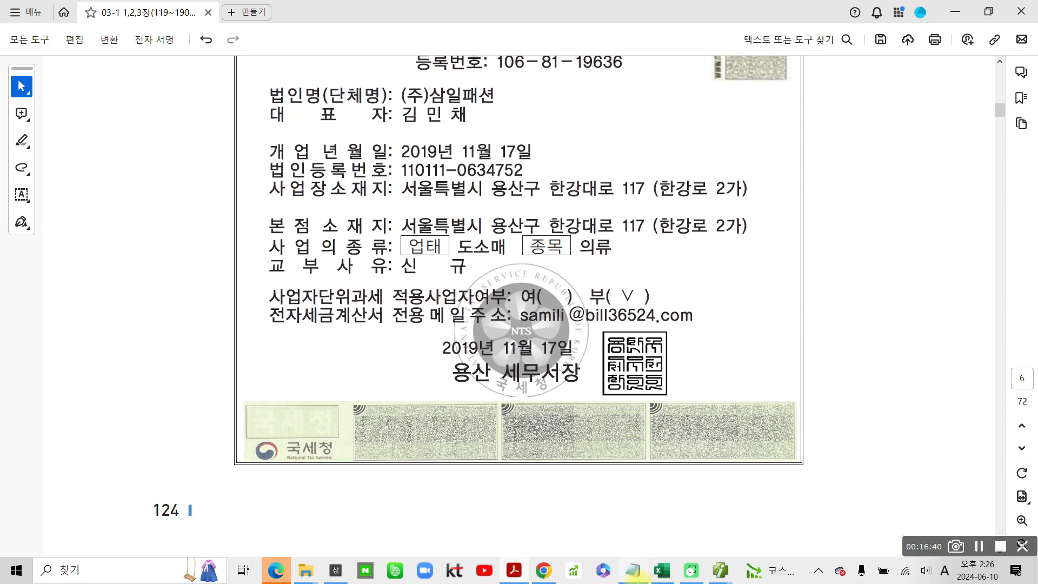
mouse_move(266, 307)
left_mouse_down()
mouse_move(346, 340)
mouse_move(725, 321)
mouse_move(637, 295)
mouse_move(298, 298)
mouse_move(273, 357)
left_mouse_up()
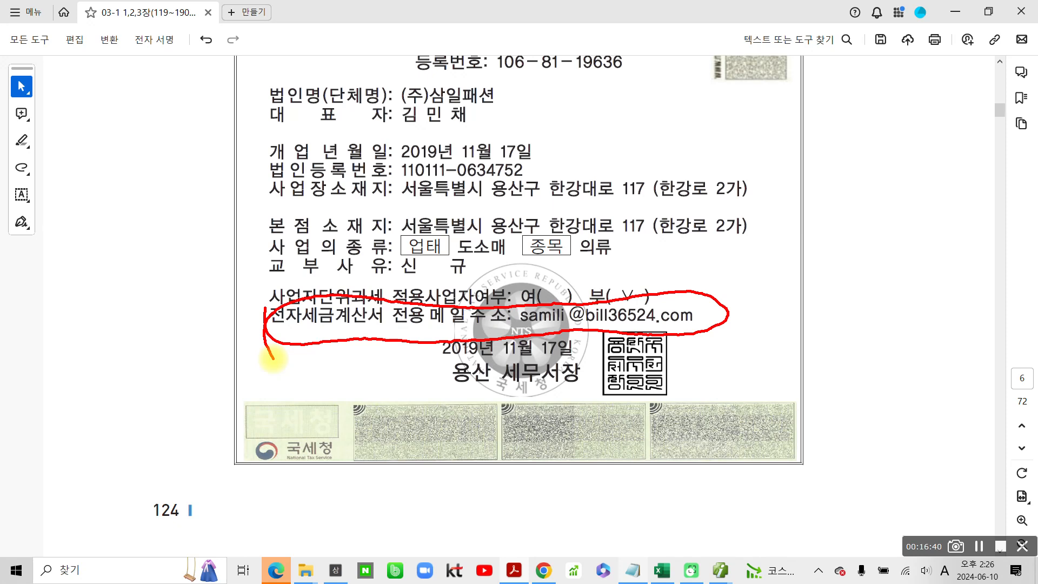
mouse_move(513, 311)
left_mouse_down()
mouse_move(702, 338)
mouse_move(510, 302)
left_mouse_up()
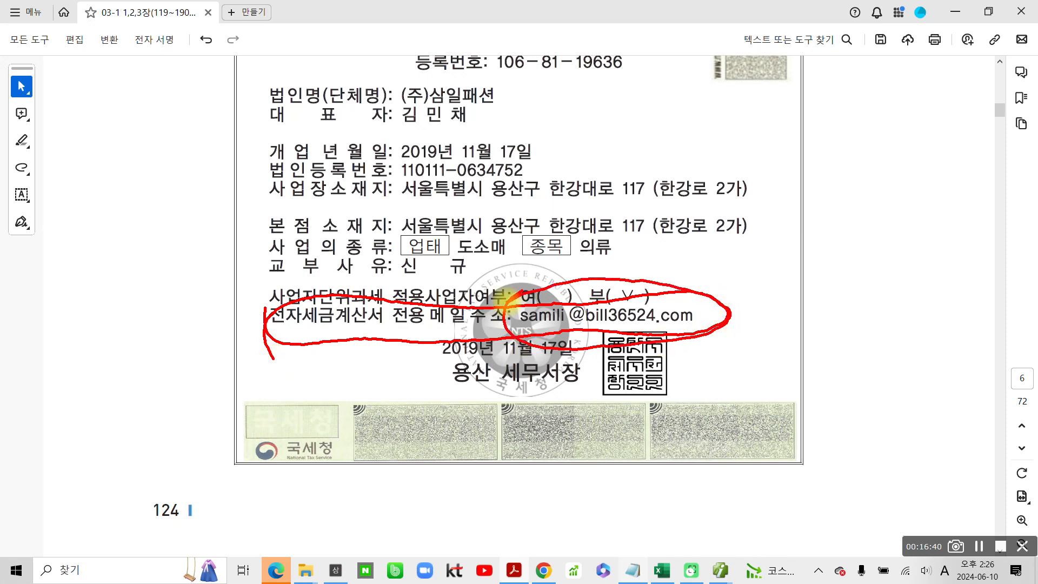
key("Escape")
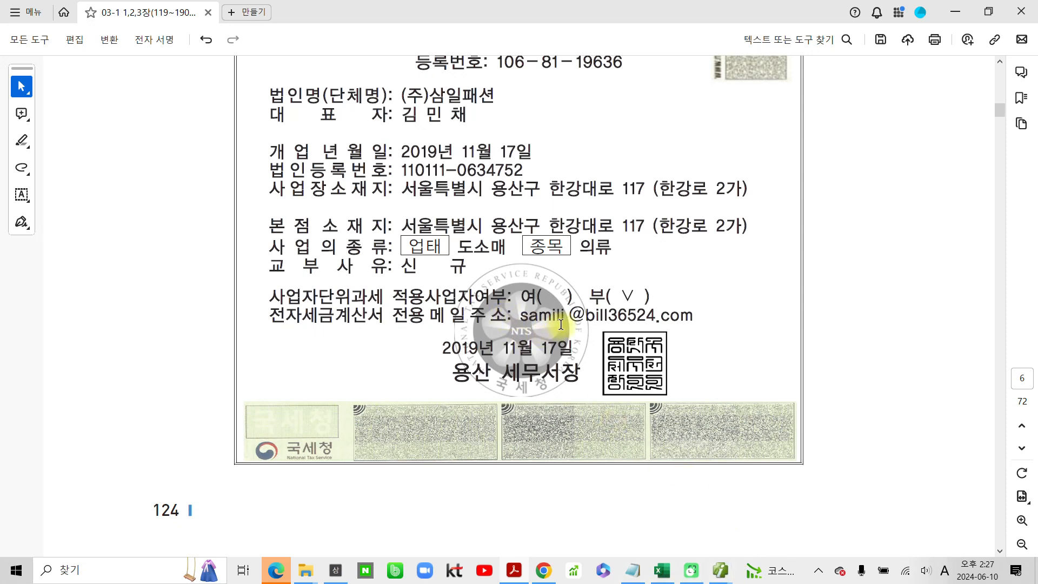
- Return to the 회사등록 window and enter the certificate's tax-invoice e-mail address in 담당자 E-Mail, using English input
left_click(720, 576)
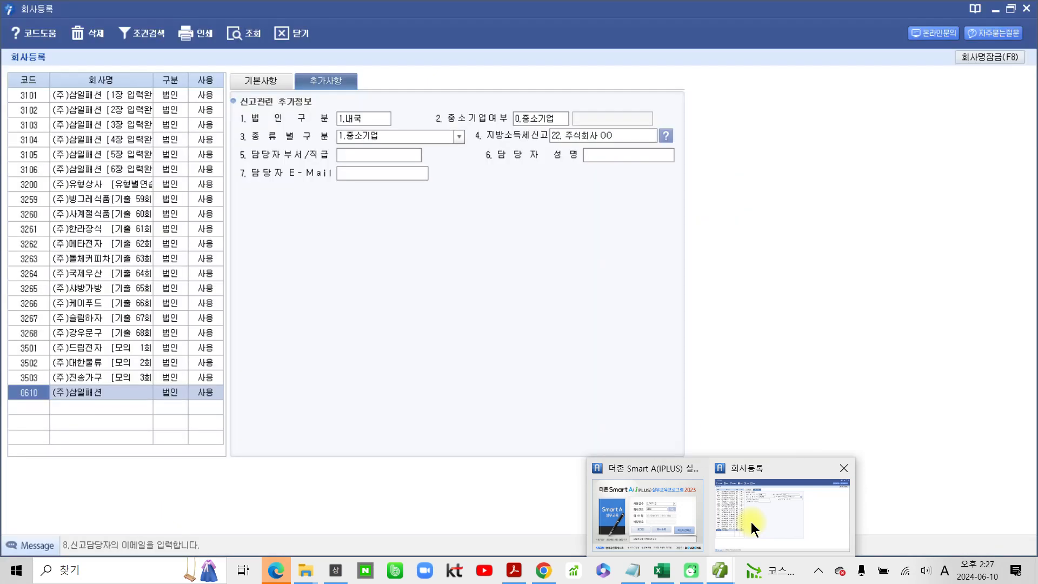
left_click(751, 521)
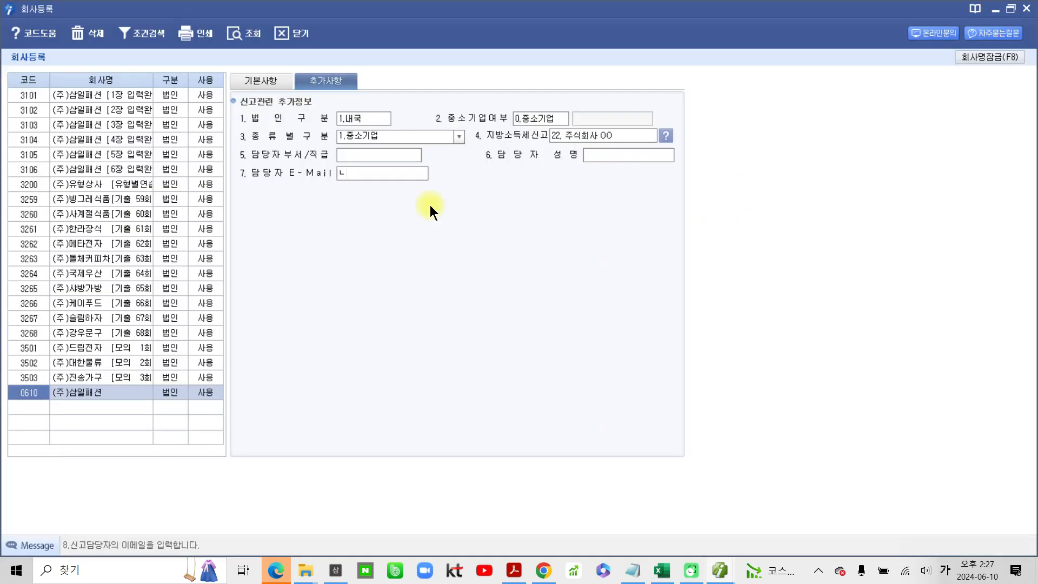
key("Hangul")
key("Return")
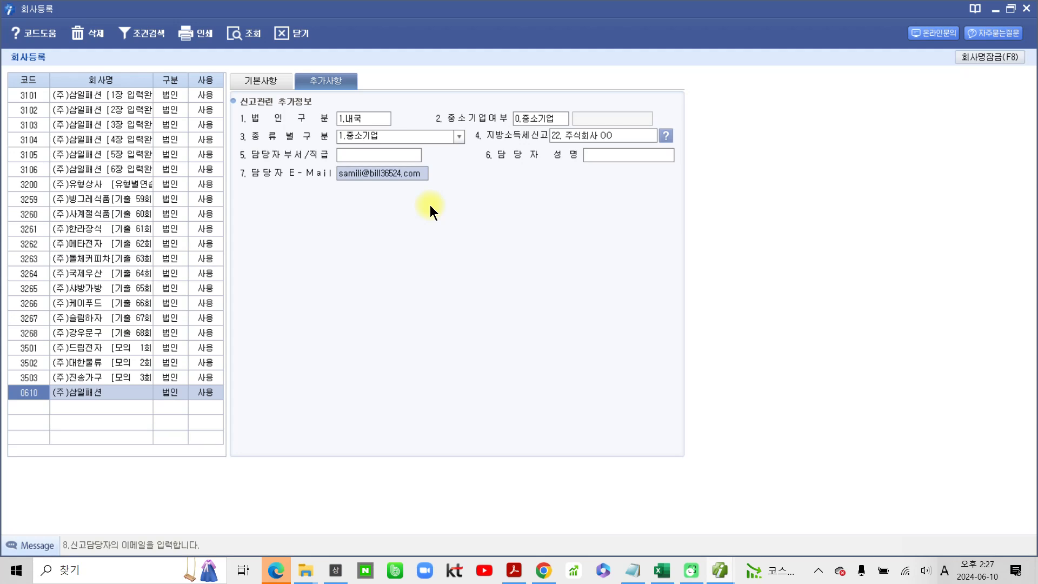
- Go back to 기본사항 and review the company's entries against the business registration certificate in the textbook PDF
key("ctrl+2")
mouse_move(336, 154)
left_mouse_down()
mouse_move(326, 181)
mouse_move(452, 185)
mouse_move(378, 156)
mouse_move(335, 153)
left_mouse_up()
left_click(277, 84)
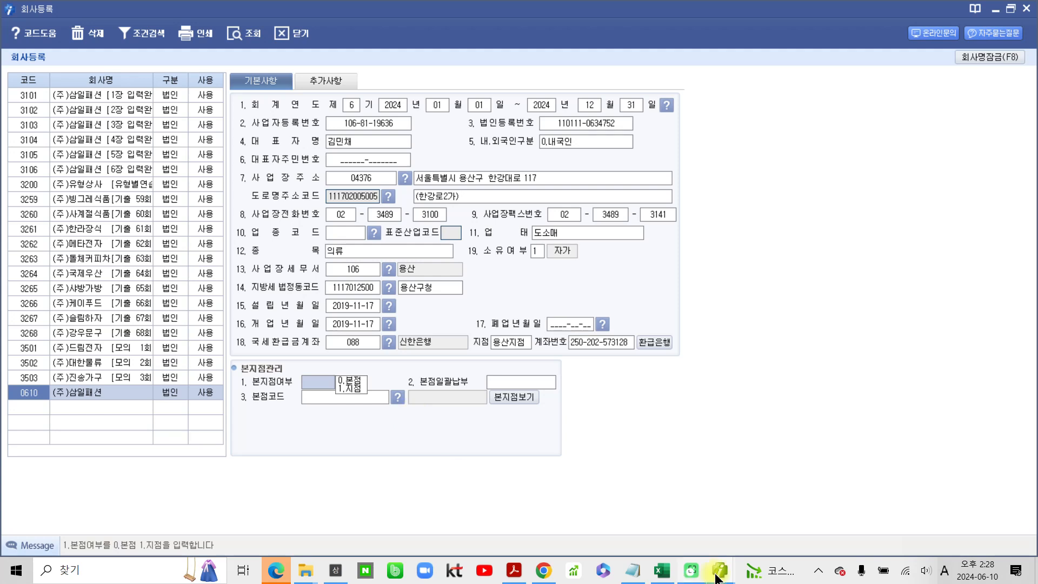
mouse_move(719, 570)
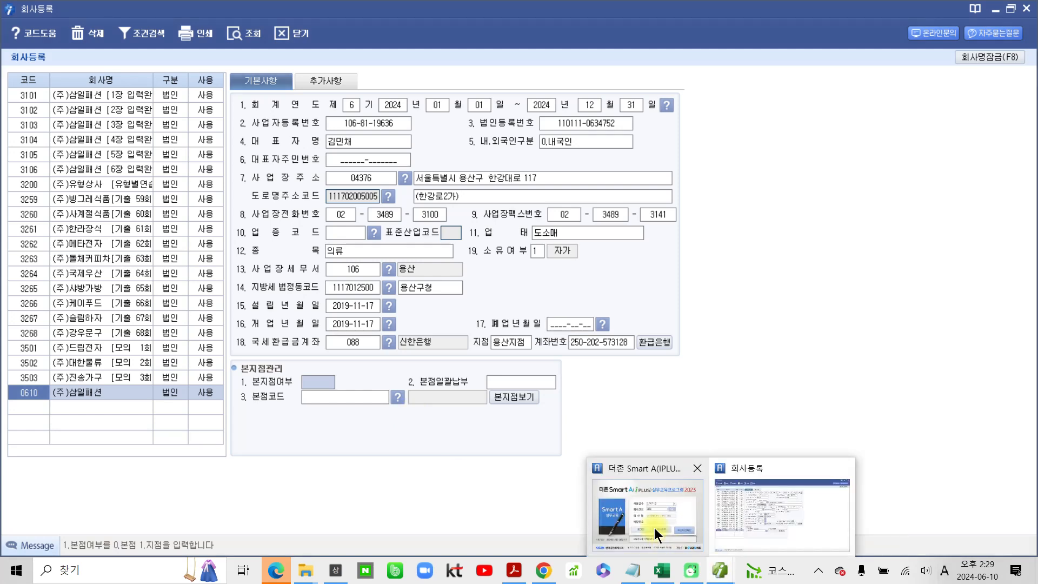
left_click(508, 574)
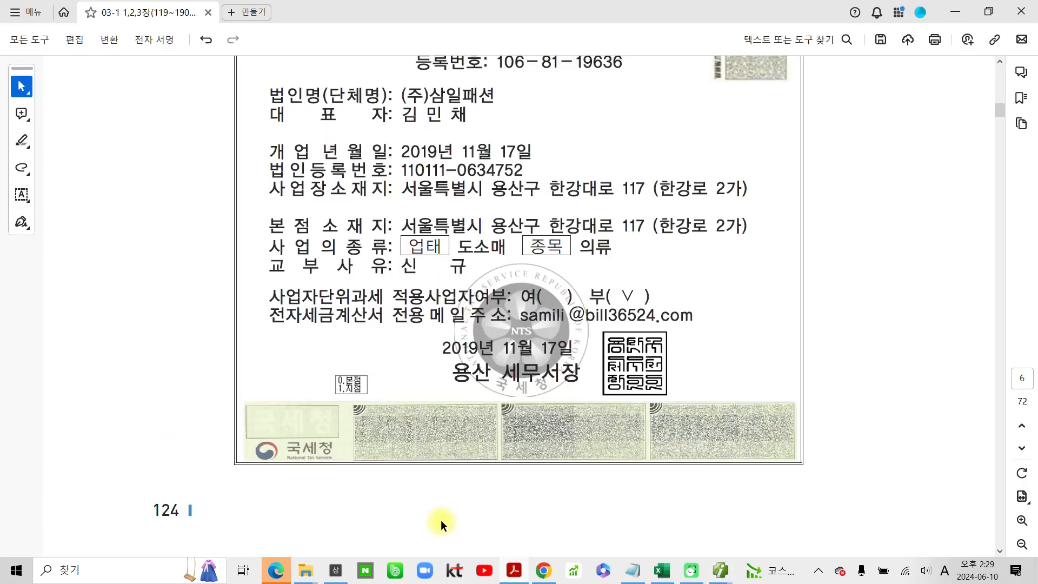
scroll(416, 501, "up", 5)
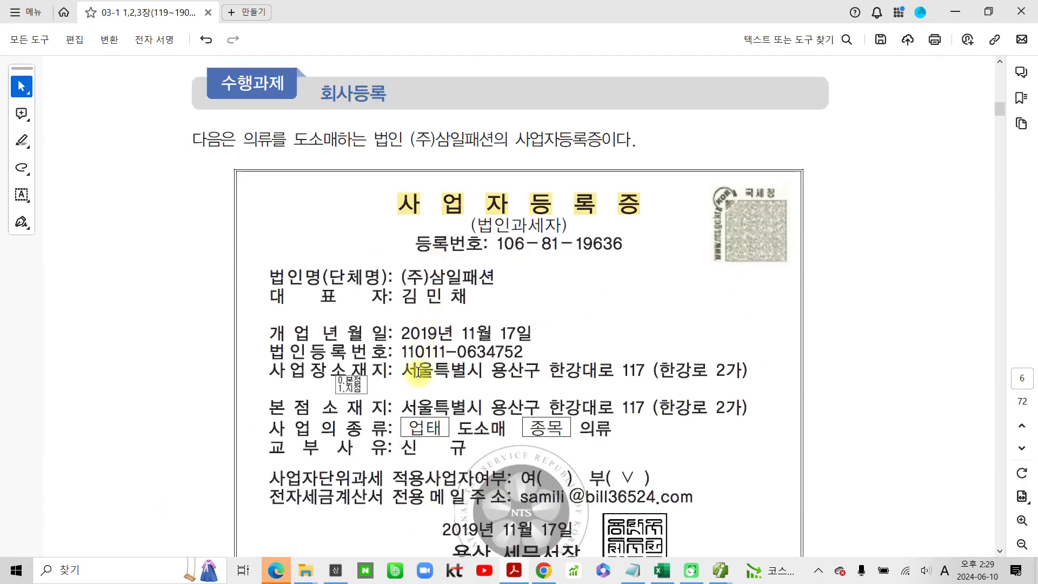
scroll(417, 378, "down", 1)
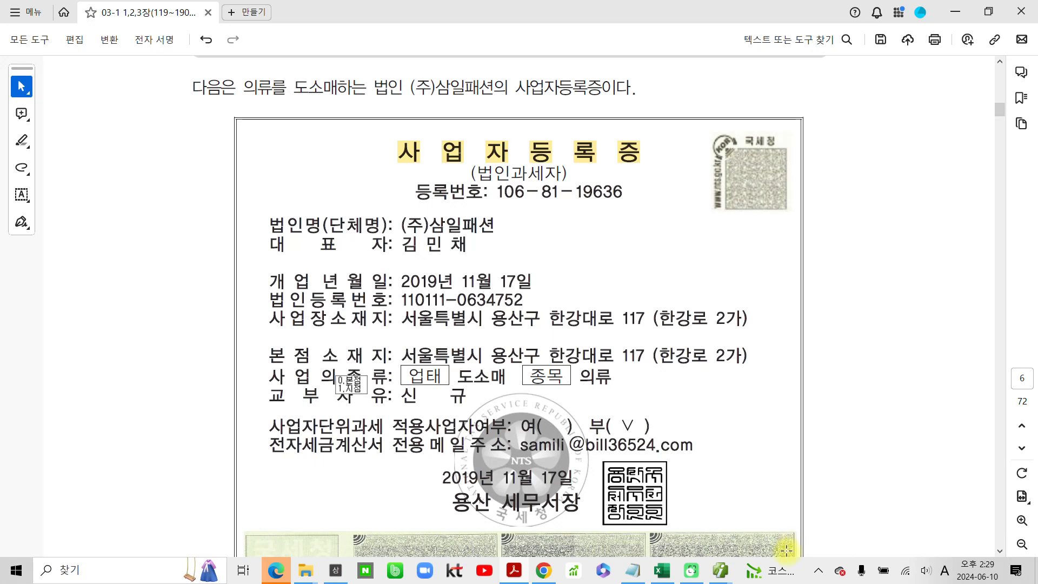
mouse_move(723, 567)
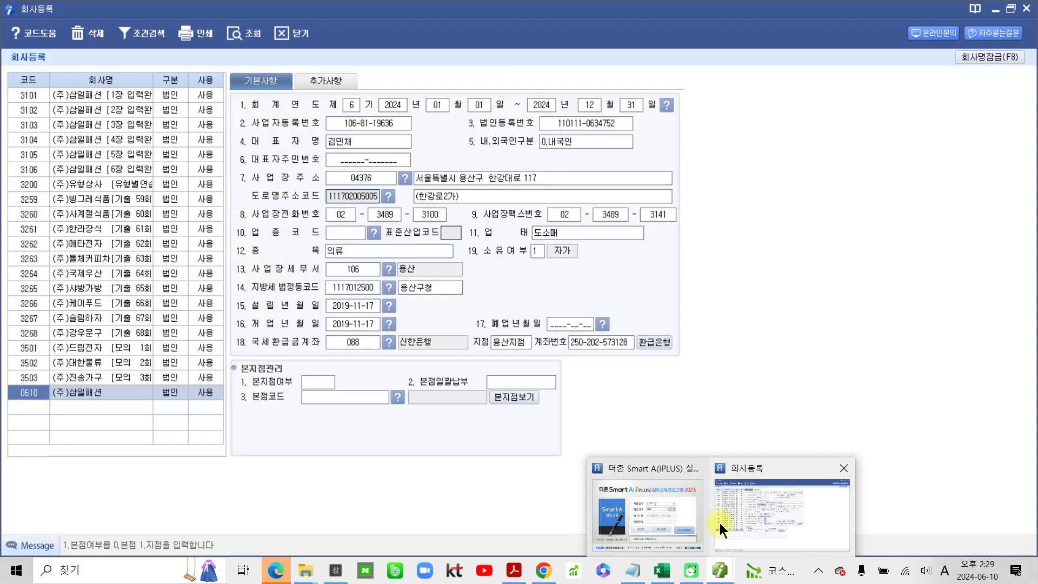
left_click(719, 523)
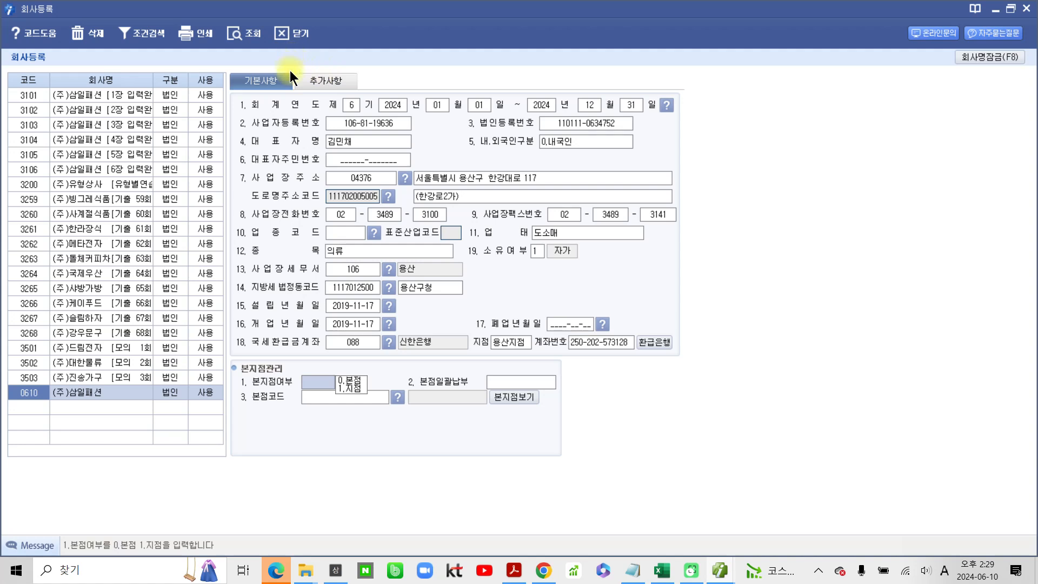
- Close the 회사등록 window to finish registering (주)삼일패션
mouse_move(325, 52)
left_mouse_down()
mouse_move(252, 34)
mouse_move(331, 44)
mouse_move(316, 125)
left_mouse_up()
mouse_move(293, 42)
left_mouse_down()
mouse_move(297, 55)
mouse_move(293, 35)
left_mouse_up()
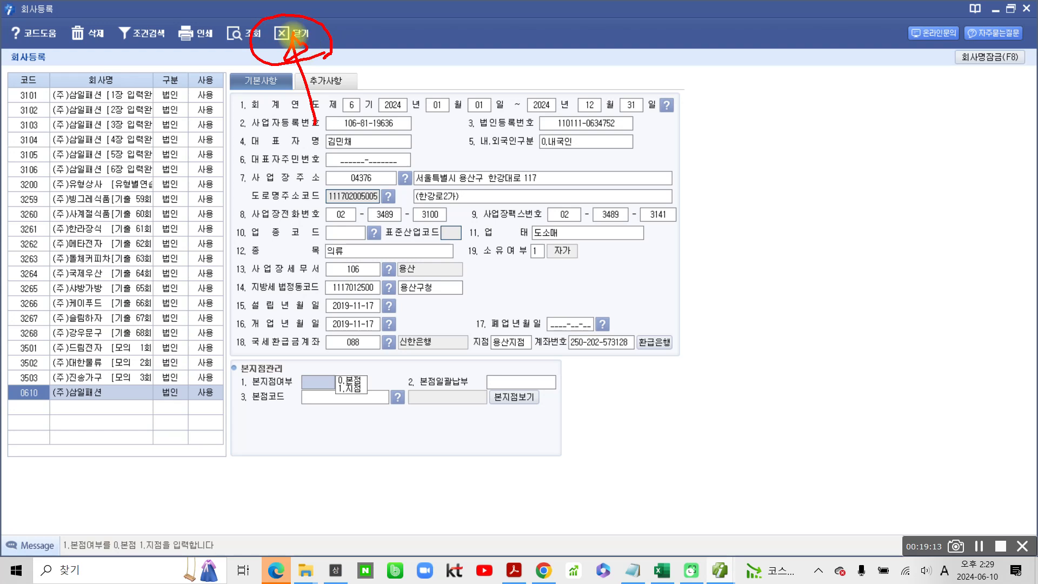
key("Escape")
left_click(275, 35)
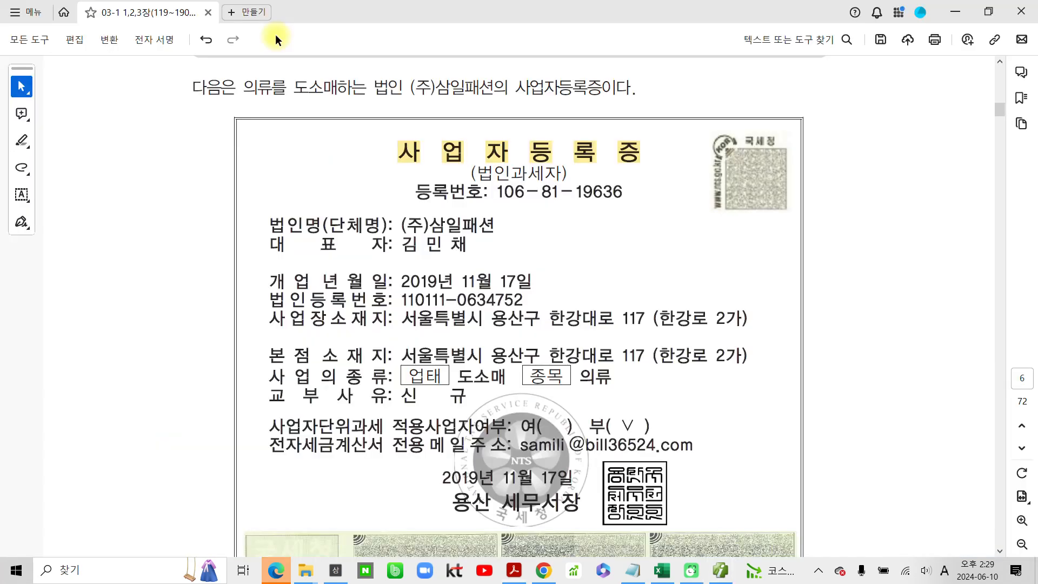
- Reposition the Smart A(iPLUS) login window over the textbook and examine the program year in its title and banner
left_click_drag(485, 133, 483, 184)
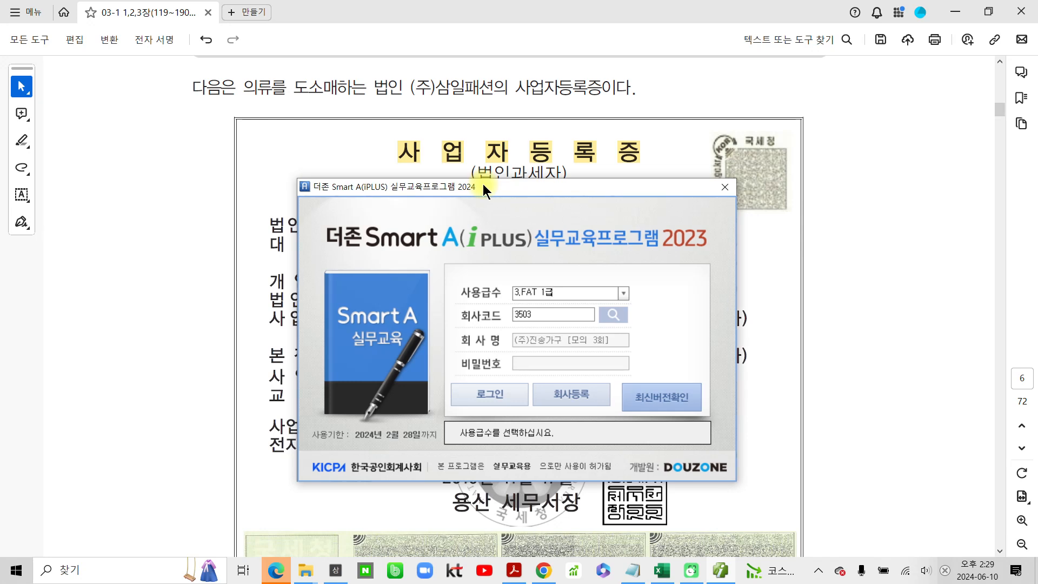
key("ctrl+2")
mouse_move(304, 174)
left_mouse_down()
mouse_move(450, 201)
mouse_move(484, 195)
left_mouse_up()
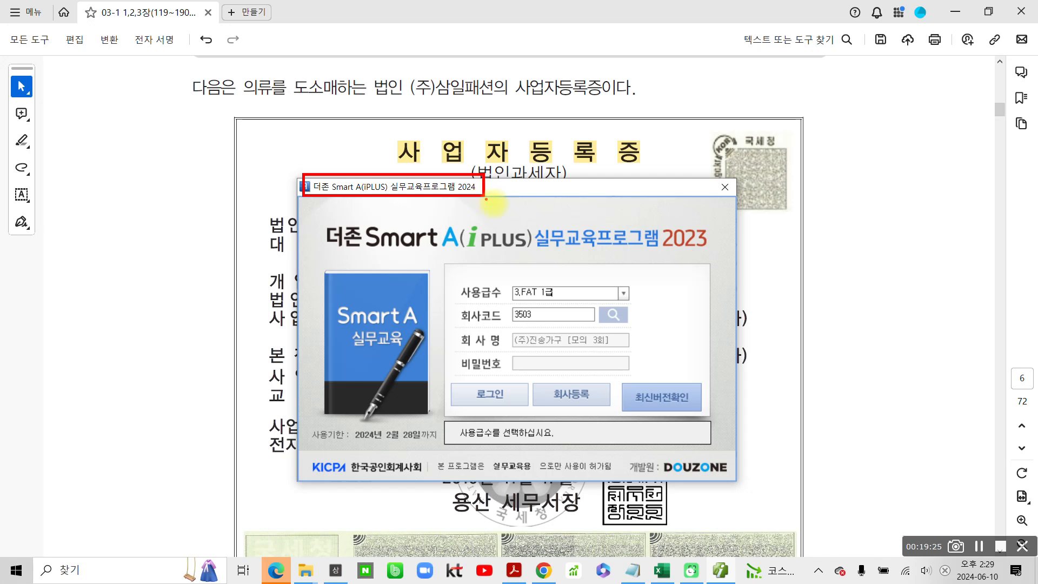
mouse_move(330, 211)
left_mouse_down()
mouse_move(312, 235)
mouse_move(644, 259)
mouse_move(741, 215)
mouse_move(555, 214)
mouse_move(314, 235)
left_mouse_up()
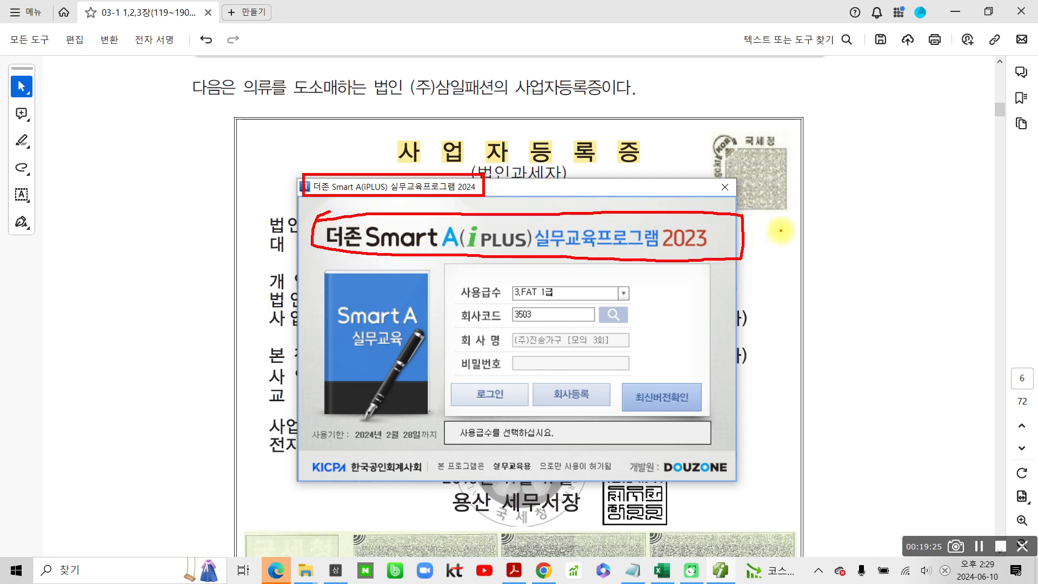
mouse_move(711, 225)
left_mouse_down()
mouse_move(665, 248)
mouse_move(701, 245)
mouse_move(743, 265)
left_mouse_up()
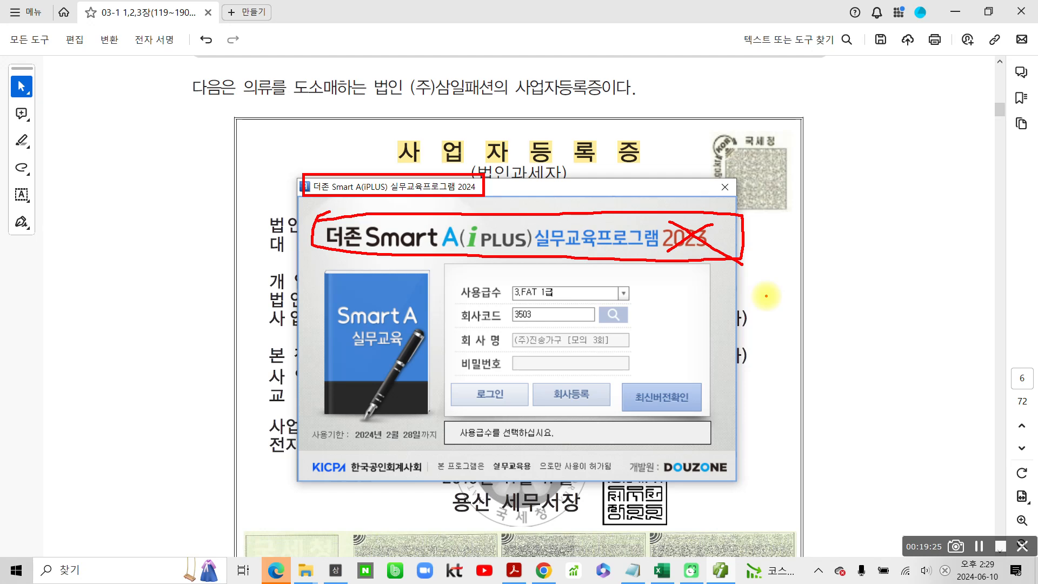
key("Escape")
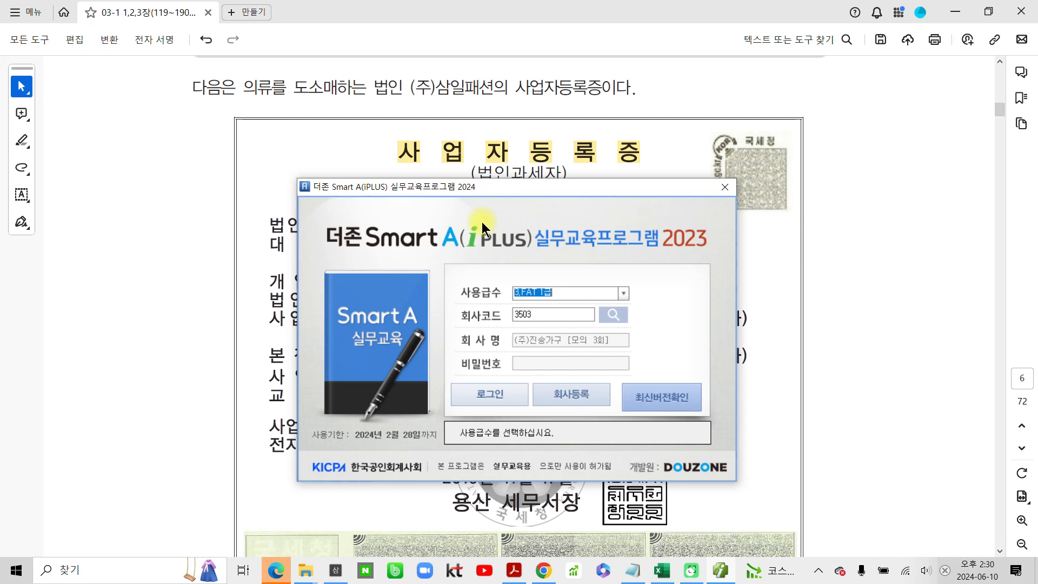
mouse_move(700, 243)
left_mouse_down()
mouse_move(694, 208)
mouse_move(691, 255)
left_mouse_up()
left_click_drag(626, 183, 522, 200)
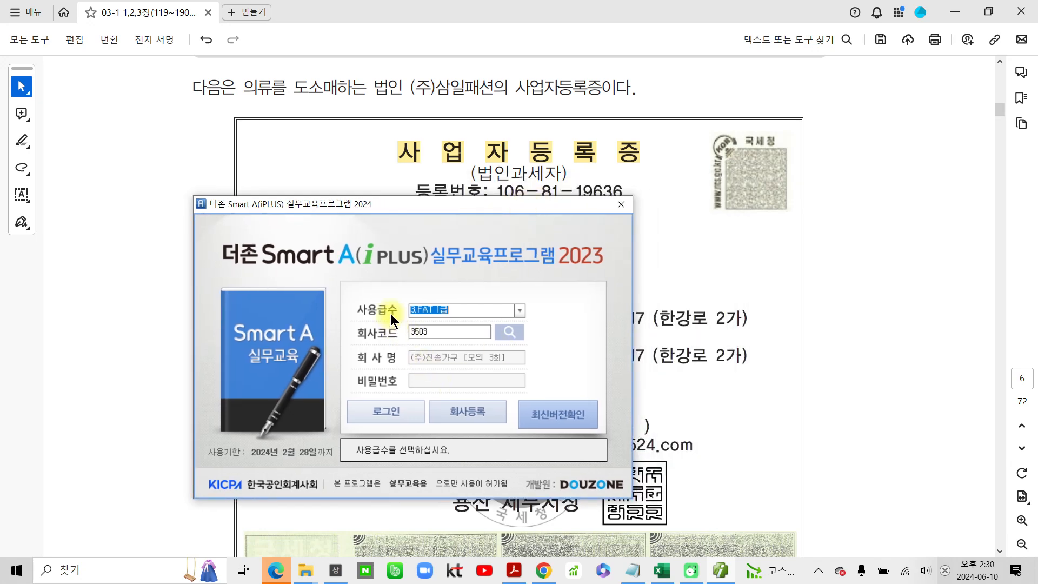
- Keep 사용급수 at 3.FAT 1급 and choose company code 0610 (주)삼일패션 from the company code list
left_click(520, 310)
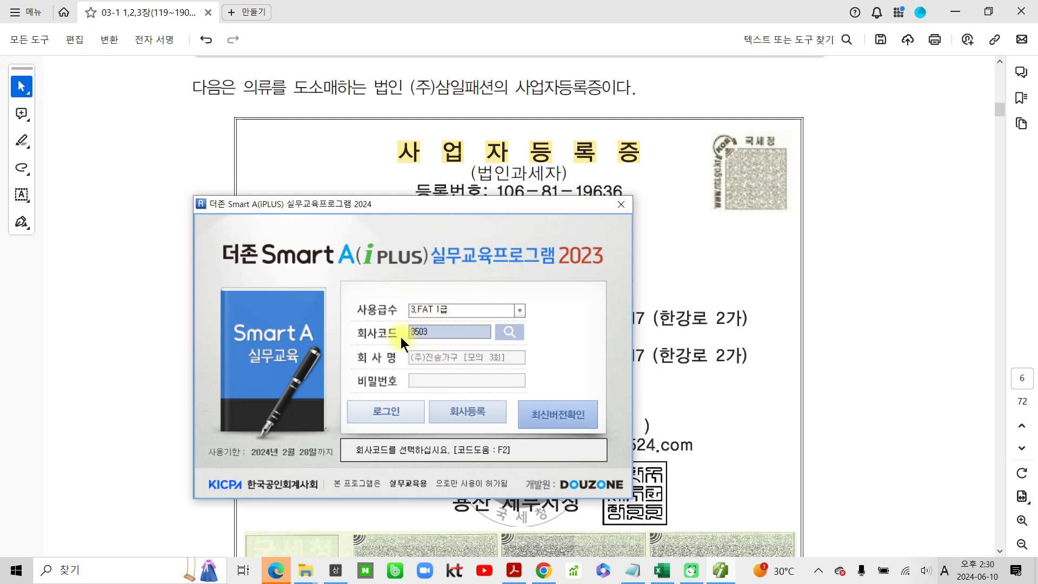
left_click(507, 332)
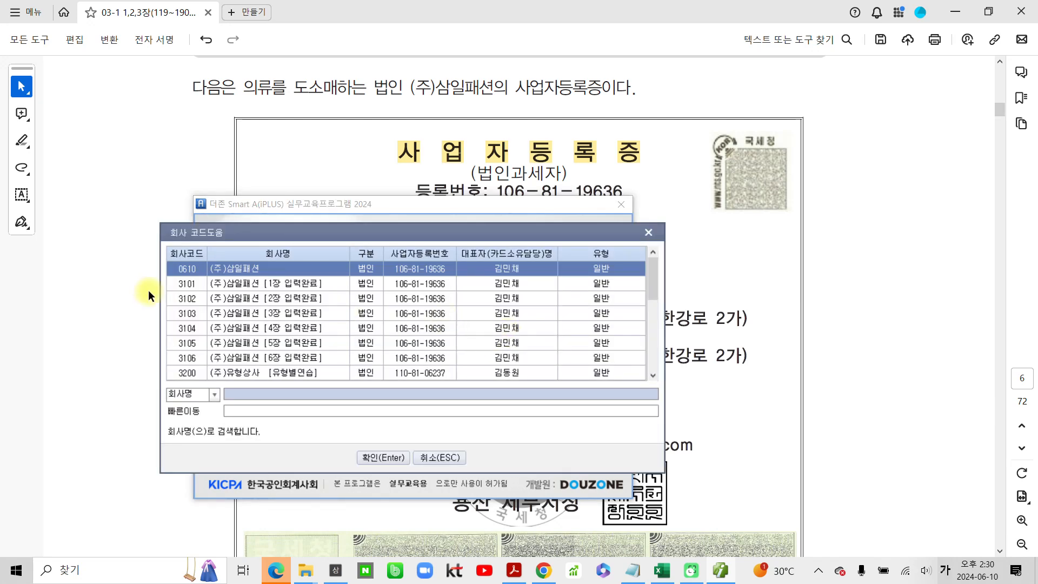
left_click(203, 268)
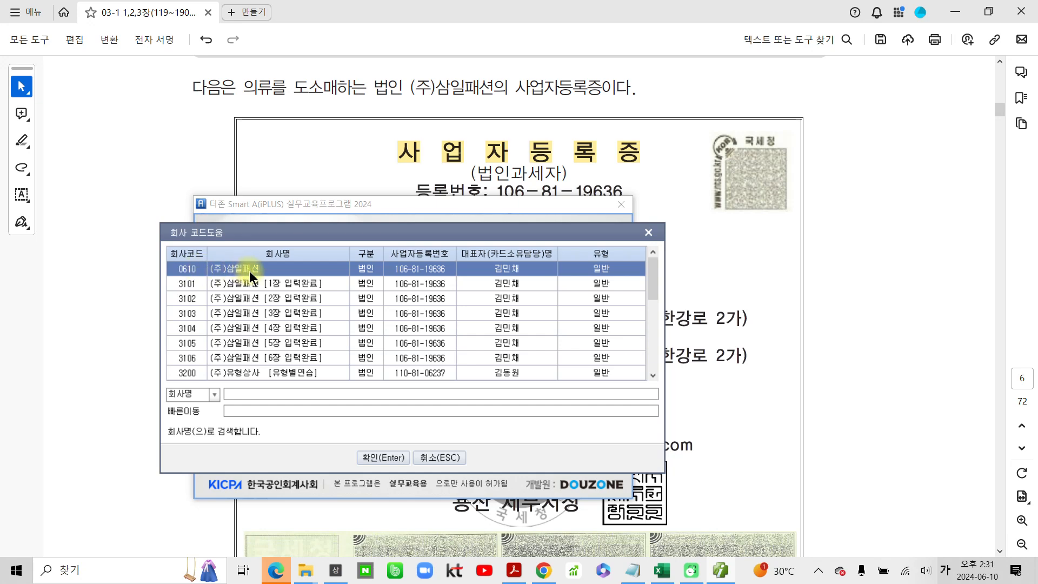
left_click(367, 456)
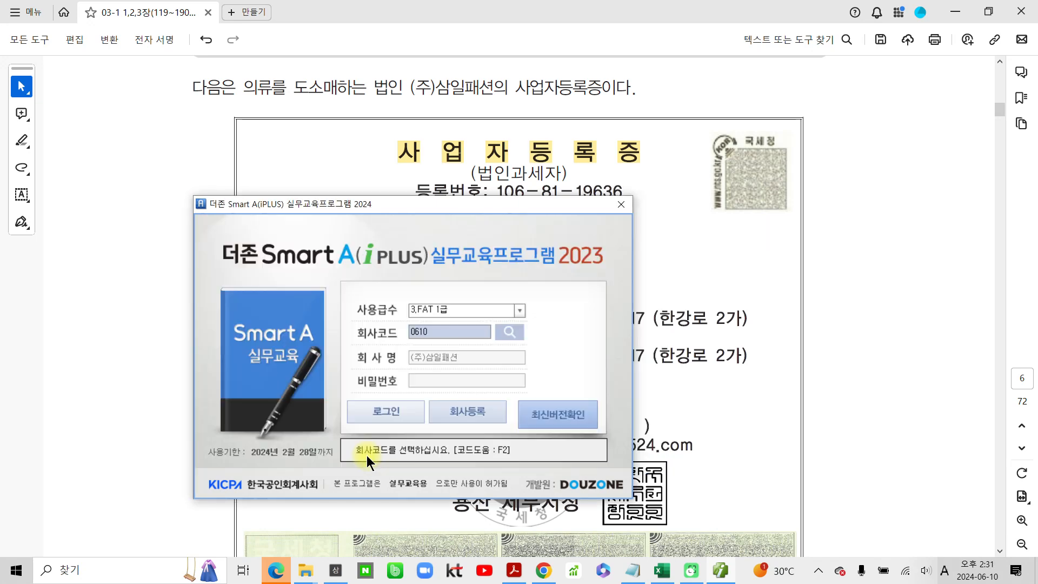
- Log in to (주)삼일패션 and display the full list of 회계 functions in the maximized main window
left_click(365, 410)
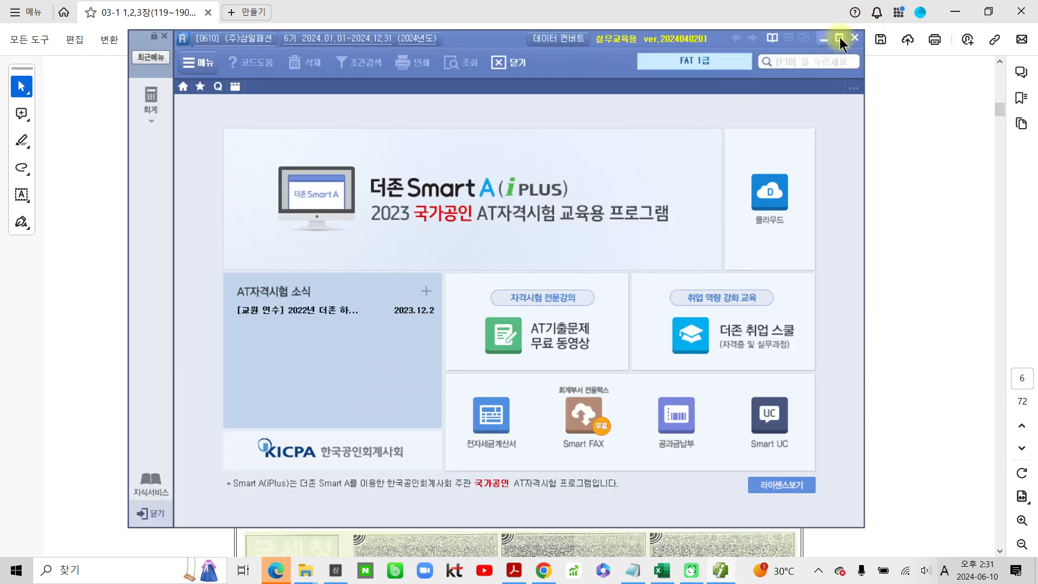
left_click(839, 38)
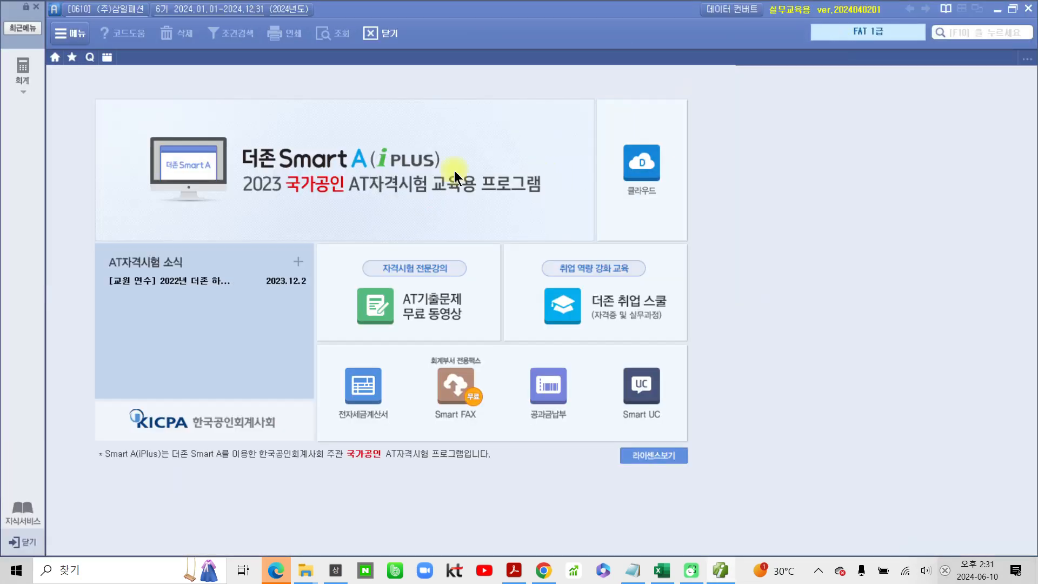
left_click(23, 69)
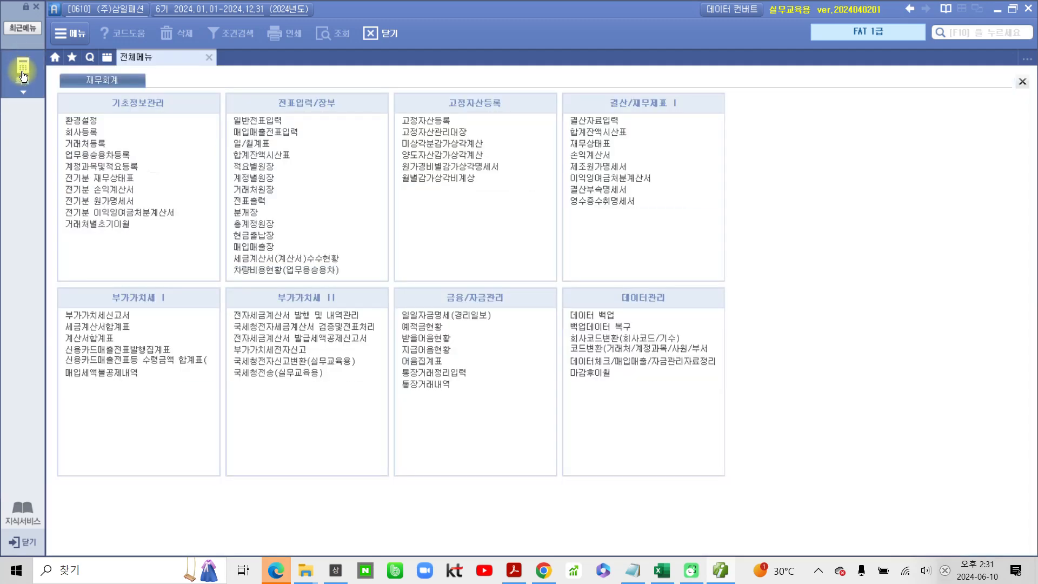
- Examine the eight function groups of the 회계 module in the full menu, from 기초정보관리 through 데이터관리
left_click_drag(27, 114, 31, 99)
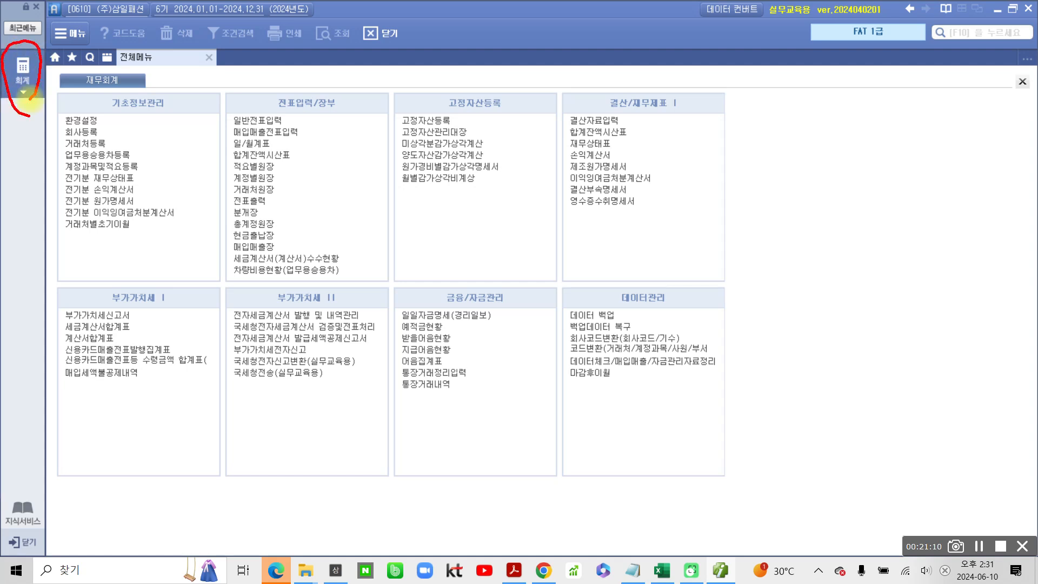
left_click_drag(104, 121, 161, 124)
left_click_drag(277, 120, 334, 123)
left_click(431, 127)
left_click_drag(451, 126, 500, 129)
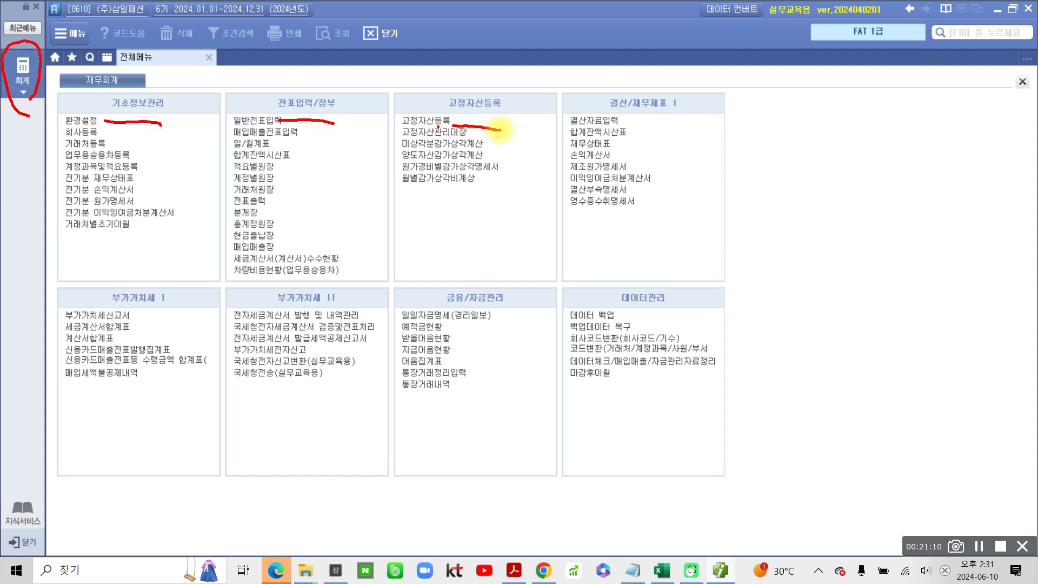
left_click_drag(623, 126, 676, 123)
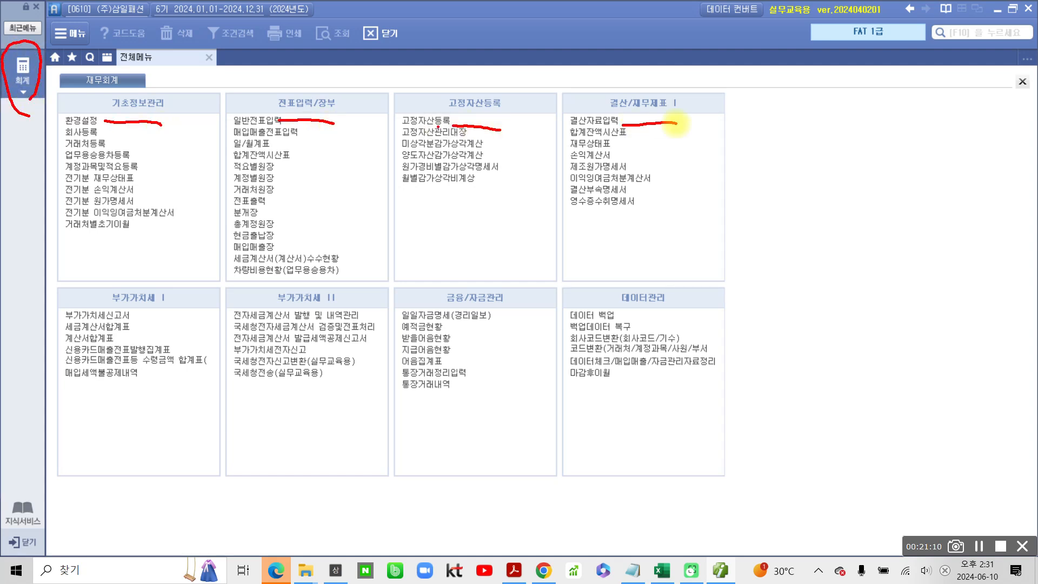
left_click_drag(99, 306, 144, 306)
left_click_drag(284, 318, 358, 316)
left_click_drag(444, 309, 503, 305)
left_click_drag(627, 313, 717, 319)
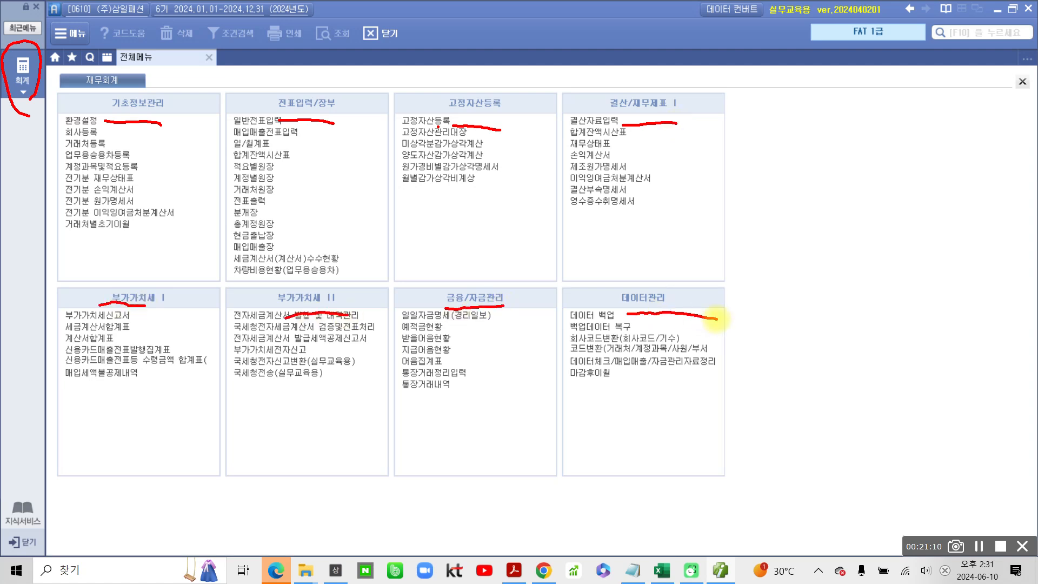
mouse_move(183, 115)
left_mouse_down()
mouse_move(171, 126)
mouse_move(169, 74)
mouse_move(183, 118)
left_mouse_up()
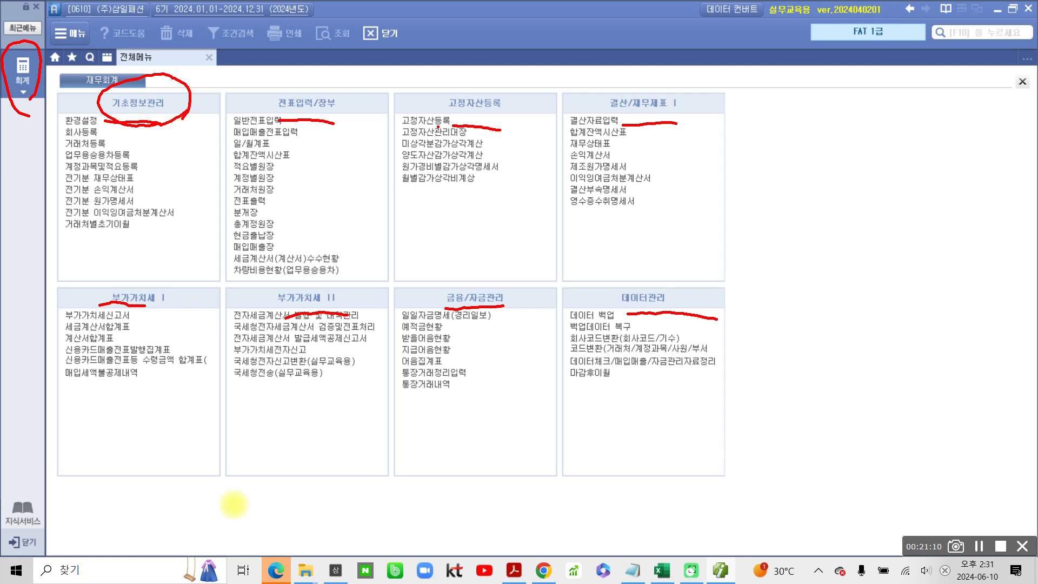
key("Escape")
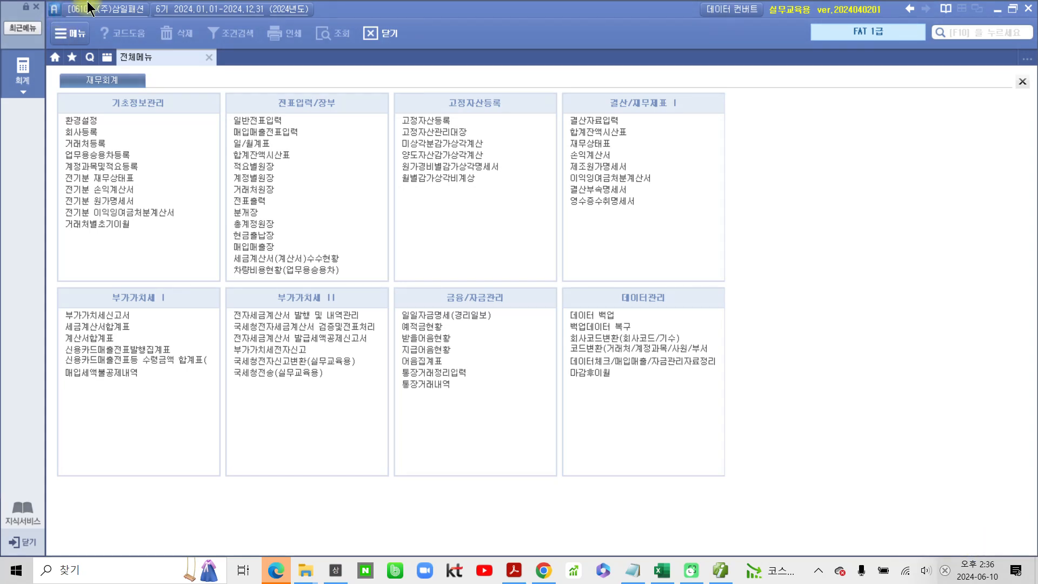
- Review the individual functions listed under each 재무회계 group for (주)삼일패션, including 일반전표입력, 매입매출전표입력 and 마감후이월
key("ctrl+2")
mouse_move(112, 3)
left_mouse_down()
mouse_move(95, 8)
mouse_move(123, 3)
left_mouse_up()
mouse_move(163, 107)
left_mouse_down()
mouse_move(162, 92)
mouse_move(157, 148)
left_mouse_up()
mouse_move(324, 135)
left_mouse_down()
mouse_move(295, 142)
mouse_move(313, 84)
mouse_move(313, 174)
left_mouse_up()
mouse_move(270, 273)
left_mouse_down()
mouse_move(341, 232)
mouse_move(285, 294)
left_mouse_up()
mouse_move(433, 222)
left_mouse_down()
mouse_move(435, 87)
mouse_move(442, 261)
left_mouse_up()
mouse_move(641, 243)
left_mouse_down()
mouse_move(563, 208)
mouse_move(665, 232)
mouse_move(657, 241)
left_mouse_up()
mouse_move(125, 463)
left_mouse_down()
mouse_move(50, 327)
mouse_move(129, 492)
left_mouse_up()
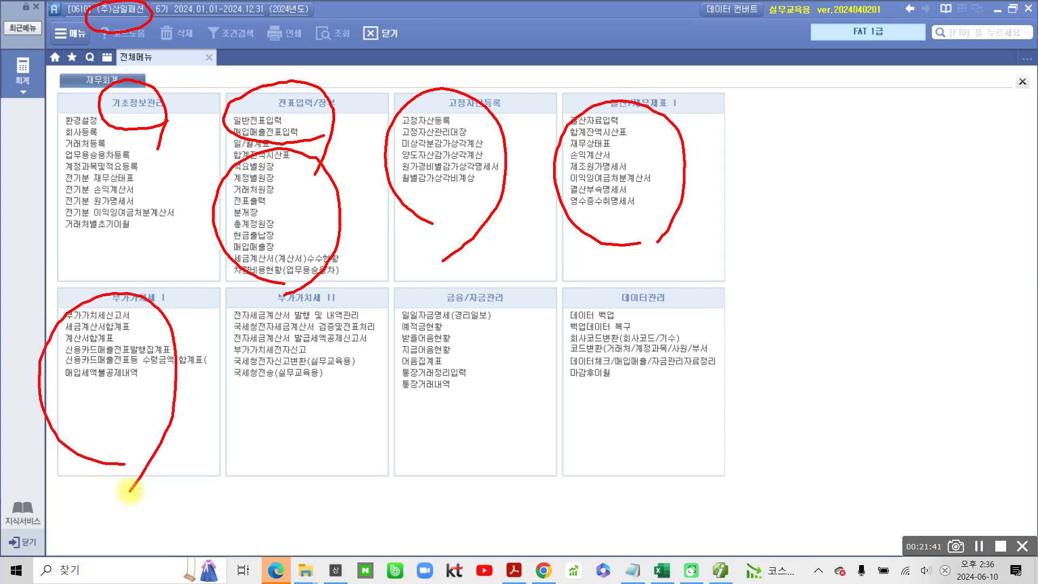
mouse_move(313, 449)
left_mouse_down()
mouse_move(208, 348)
mouse_move(316, 461)
left_mouse_up()
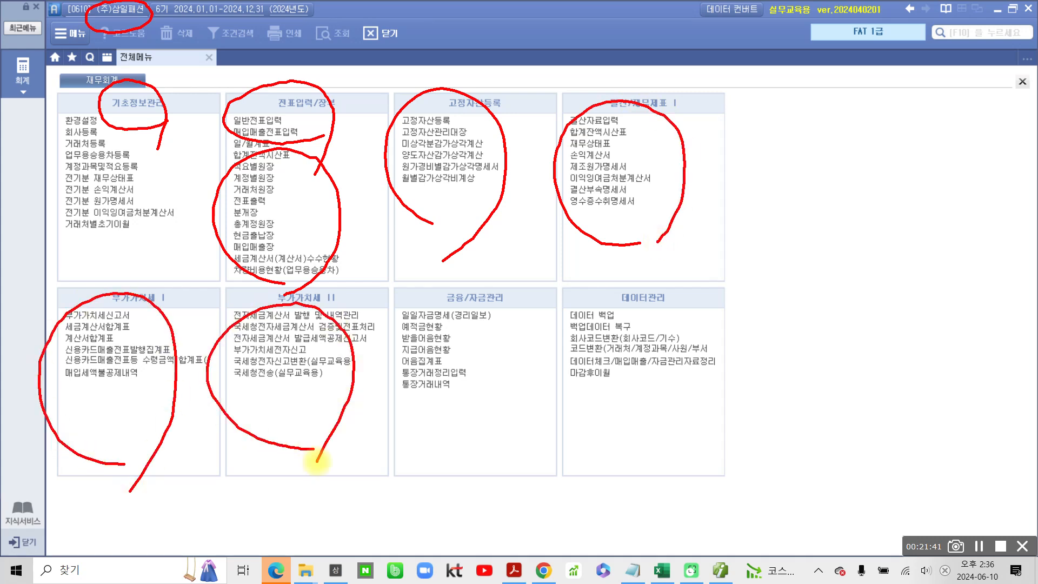
mouse_move(478, 437)
left_mouse_down()
mouse_move(489, 334)
mouse_move(478, 457)
left_mouse_up()
mouse_move(595, 355)
left_mouse_down()
mouse_move(564, 378)
mouse_move(558, 359)
left_mouse_up()
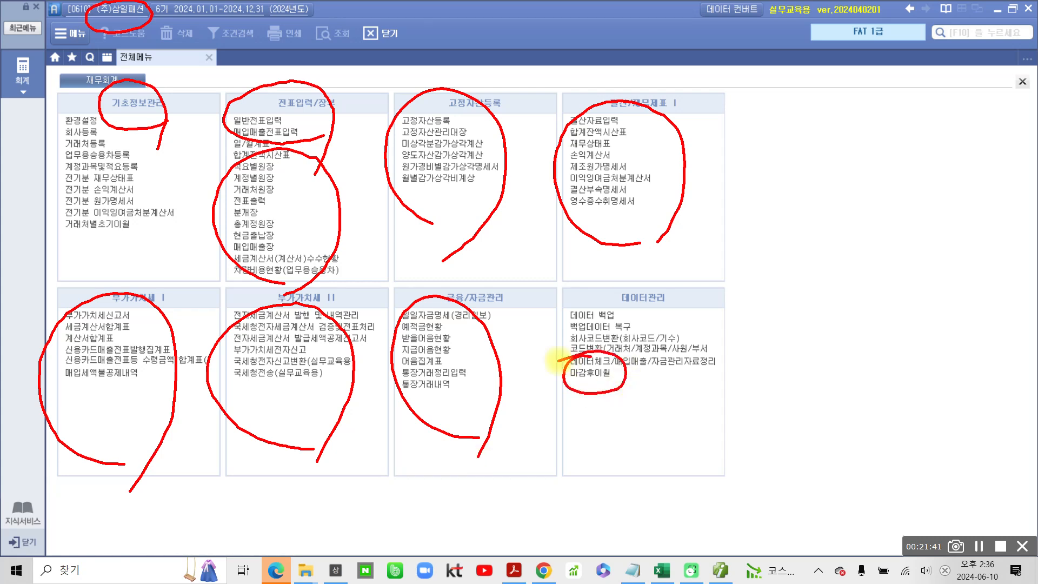
mouse_move(668, 501)
left_mouse_down()
mouse_move(537, 507)
mouse_move(82, 393)
mouse_move(235, 71)
mouse_move(722, 247)
mouse_move(656, 494)
mouse_move(618, 535)
left_mouse_up()
key("Escape")
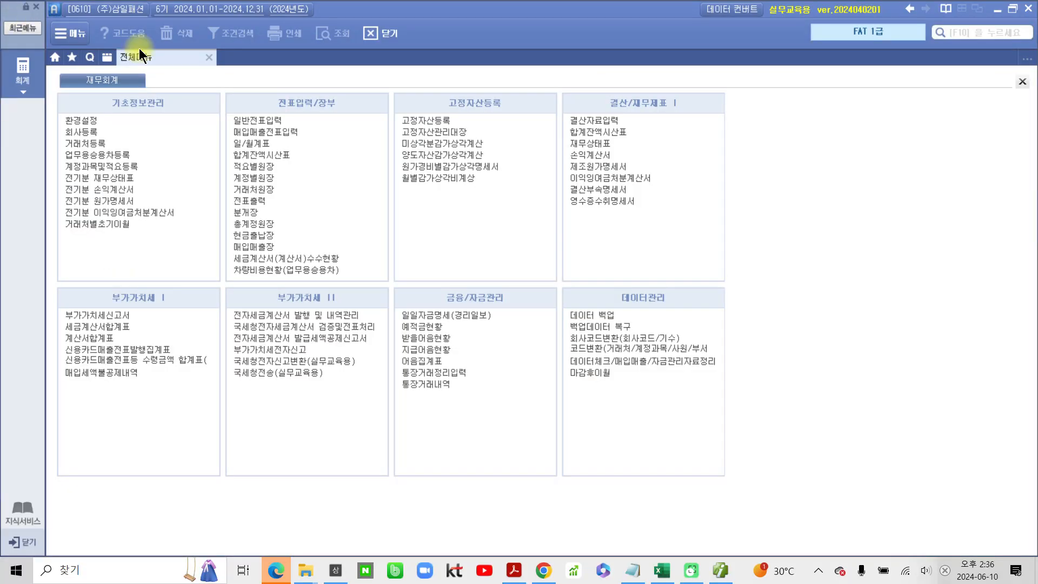
- Open 회사등록 from 기초정보관리, close it again and return to the full 회계 function list
left_click(86, 130)
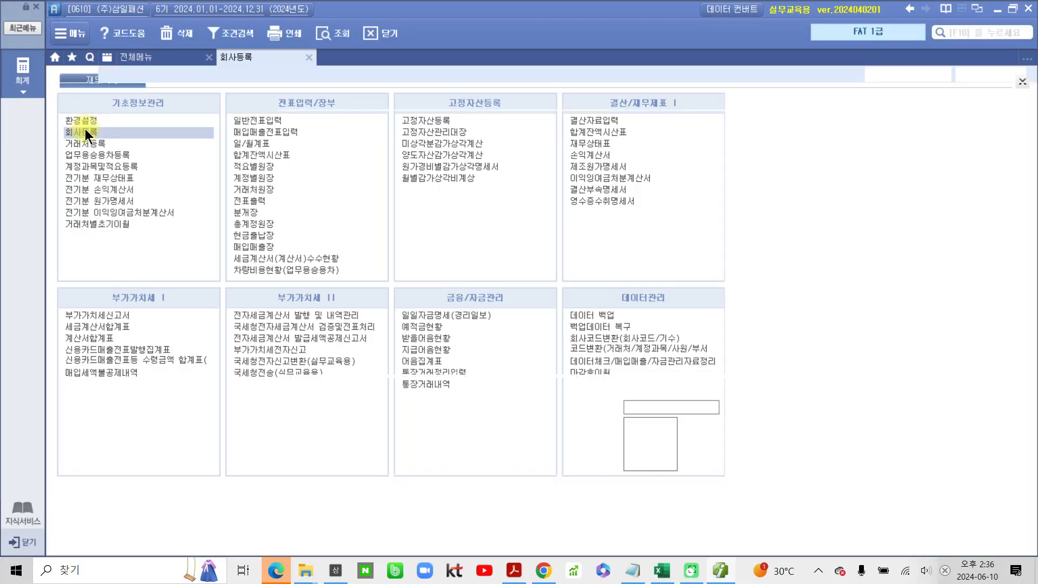
left_click(308, 57)
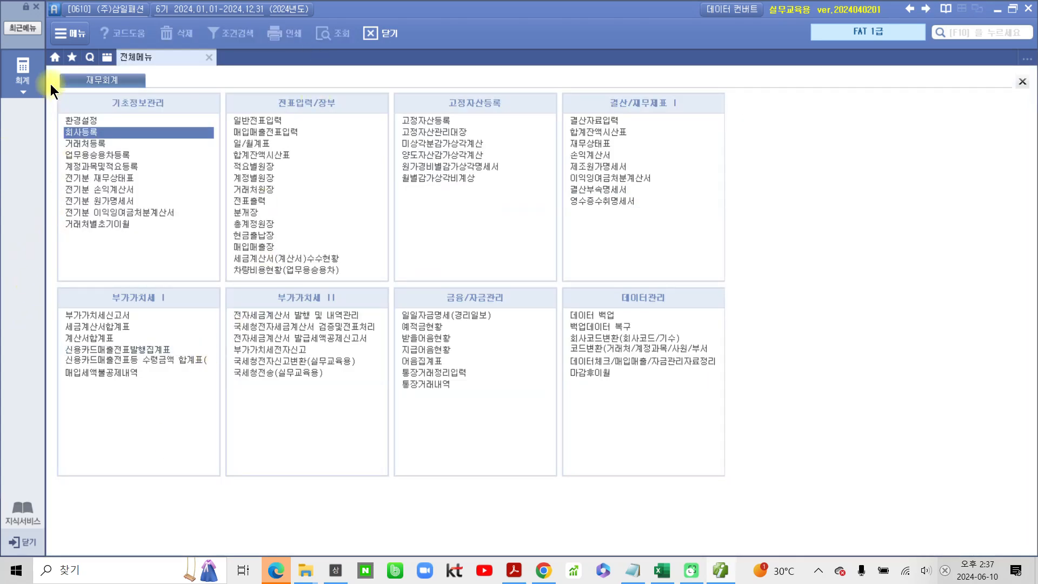
left_click(22, 82)
left_click(23, 81)
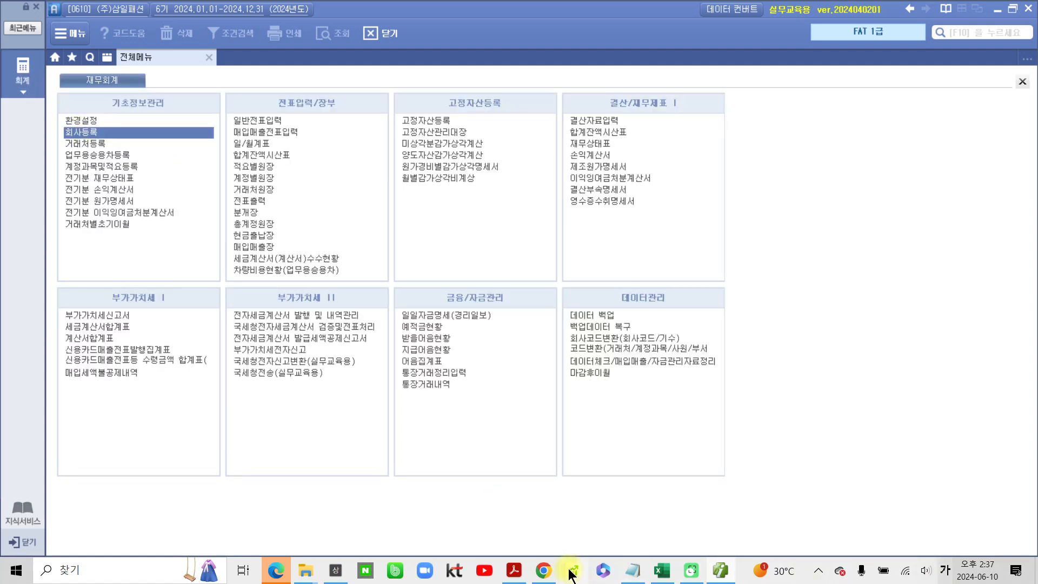
- Switch to the textbook PDF in Acrobat and go to the 급수별 프로그램 구성 table on page 8
left_click(699, 573)
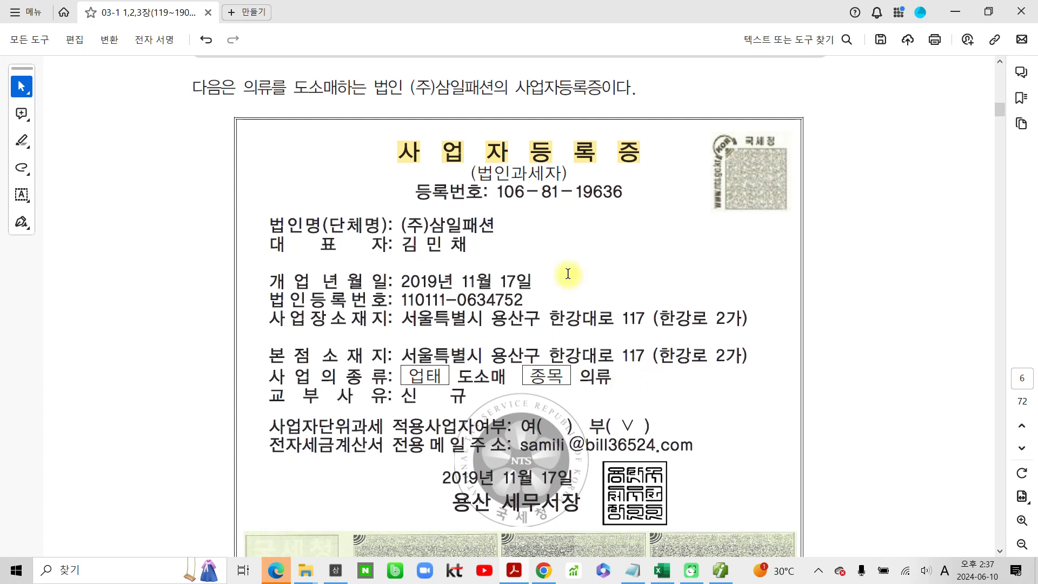
scroll(277, 488, "down", 5)
scroll(329, 487, "down", 17)
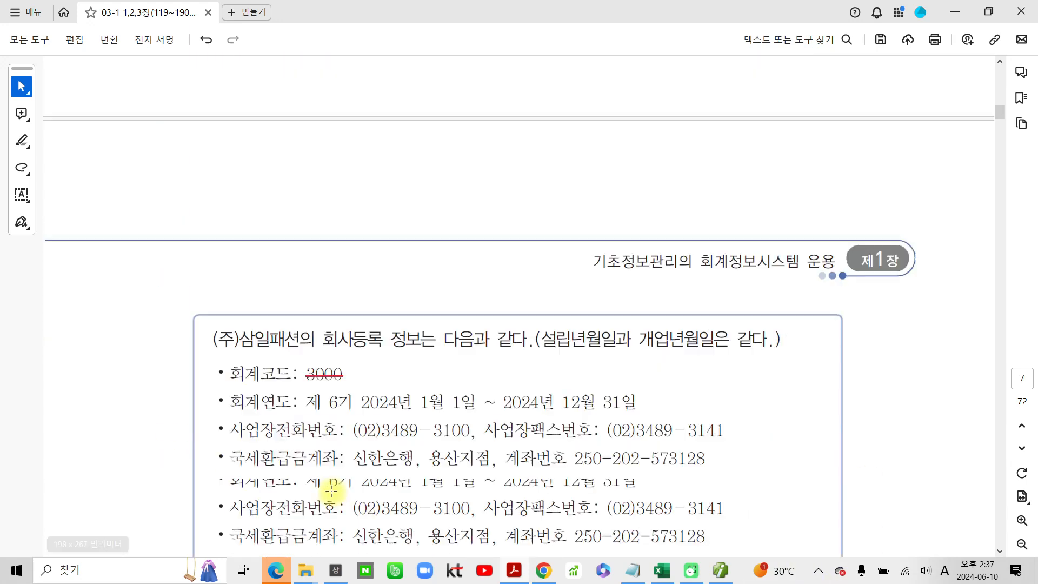
scroll(330, 481, "down", 20)
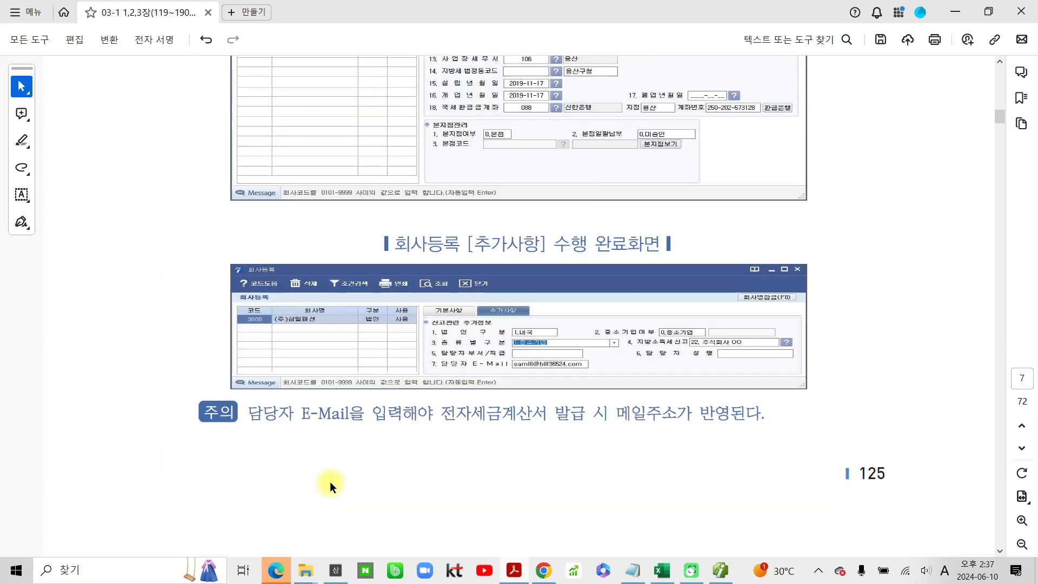
scroll(324, 486, "down", 1)
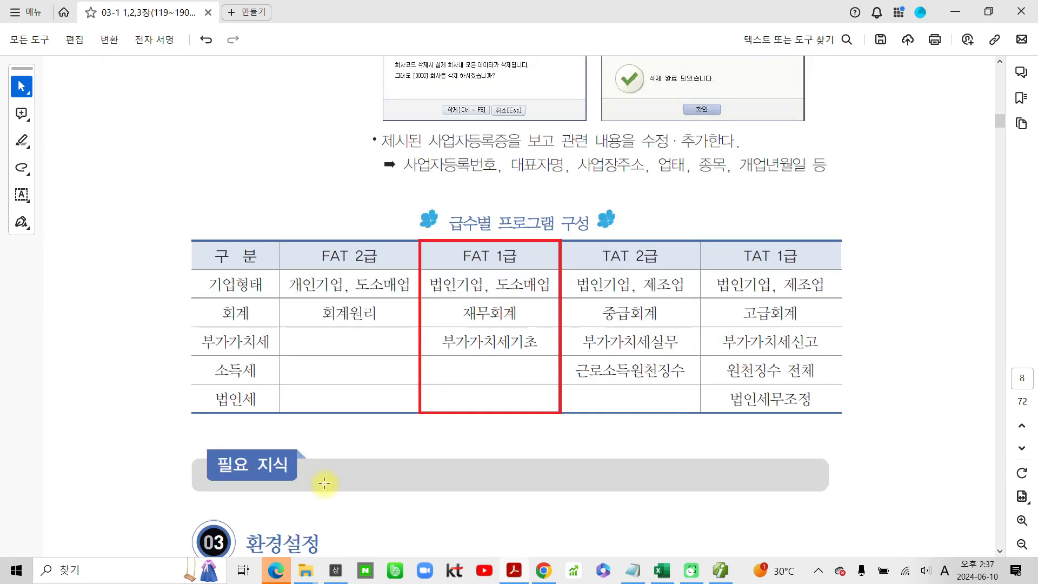
- Examine the FAT 1급 column of the 급수별 프로그램 구성 table for company type, accounting and tax coverage
mouse_move(435, 181)
left_mouse_down()
mouse_move(433, 238)
mouse_move(629, 204)
mouse_move(389, 201)
left_mouse_up()
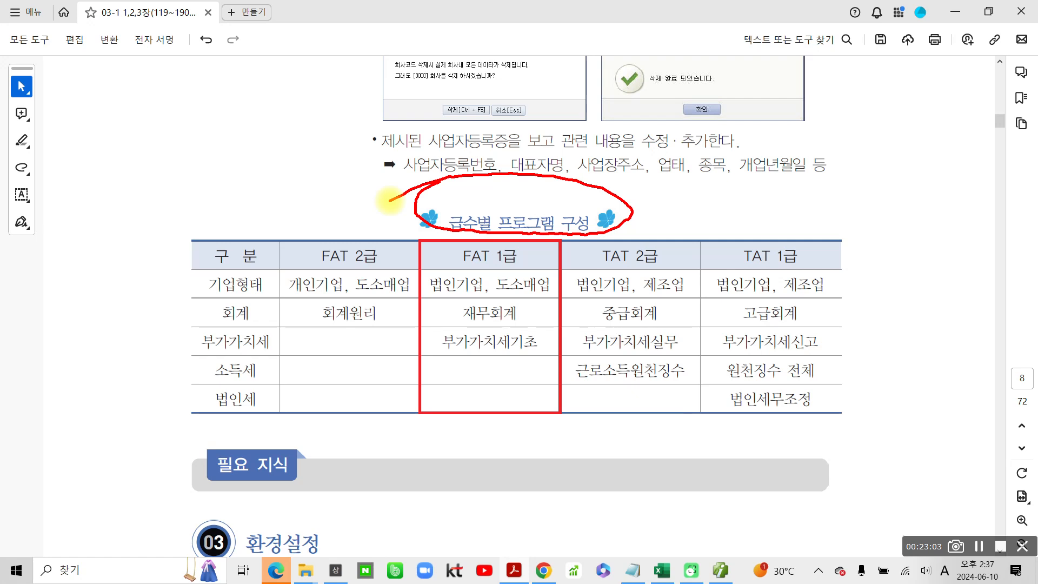
mouse_move(463, 474)
left_mouse_down()
mouse_move(474, 385)
mouse_move(461, 399)
mouse_move(488, 401)
mouse_move(475, 385)
left_mouse_up()
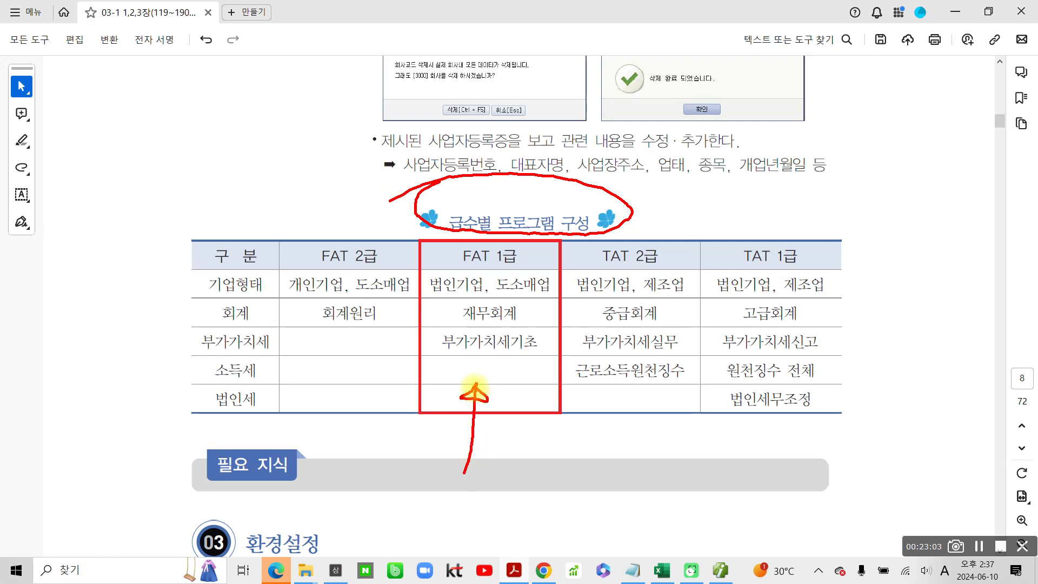
mouse_move(449, 238)
left_mouse_down()
mouse_move(470, 270)
mouse_move(526, 234)
mouse_move(460, 238)
left_mouse_up()
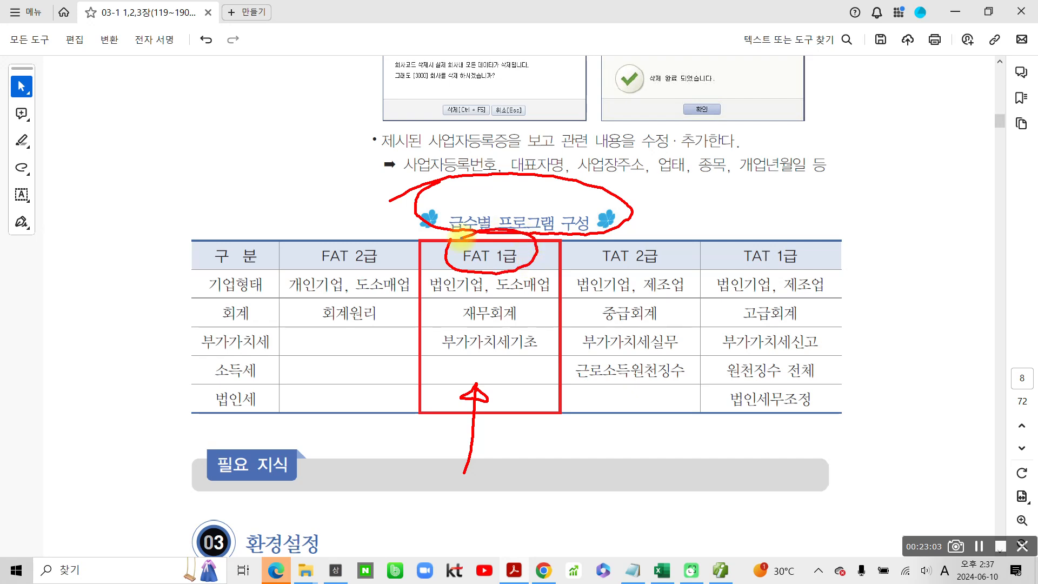
mouse_move(465, 266)
left_mouse_down()
mouse_move(424, 285)
mouse_move(460, 309)
left_mouse_up()
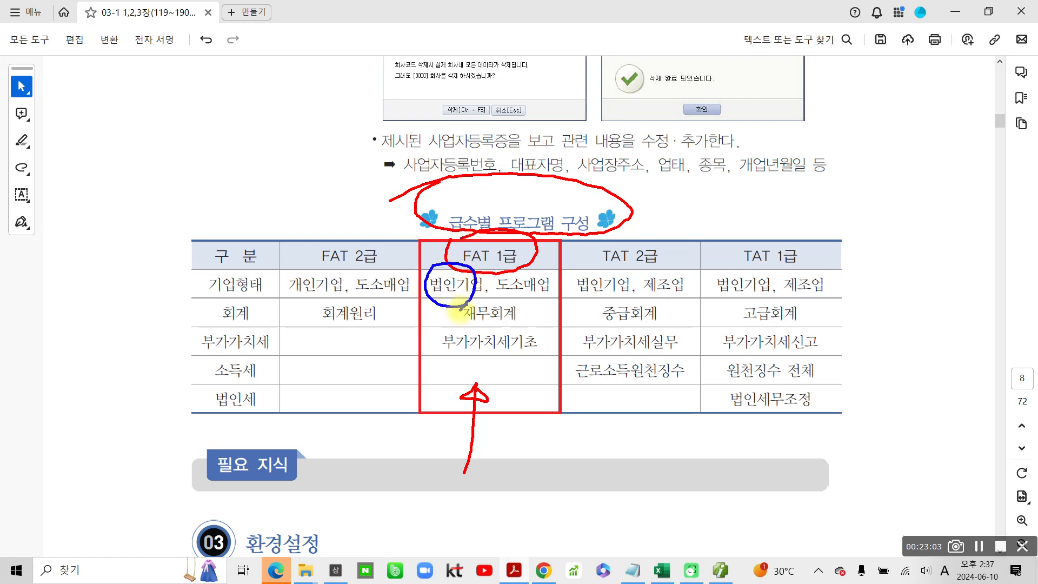
mouse_move(547, 296)
left_mouse_down()
mouse_move(532, 304)
mouse_move(516, 265)
mouse_move(552, 300)
left_mouse_up()
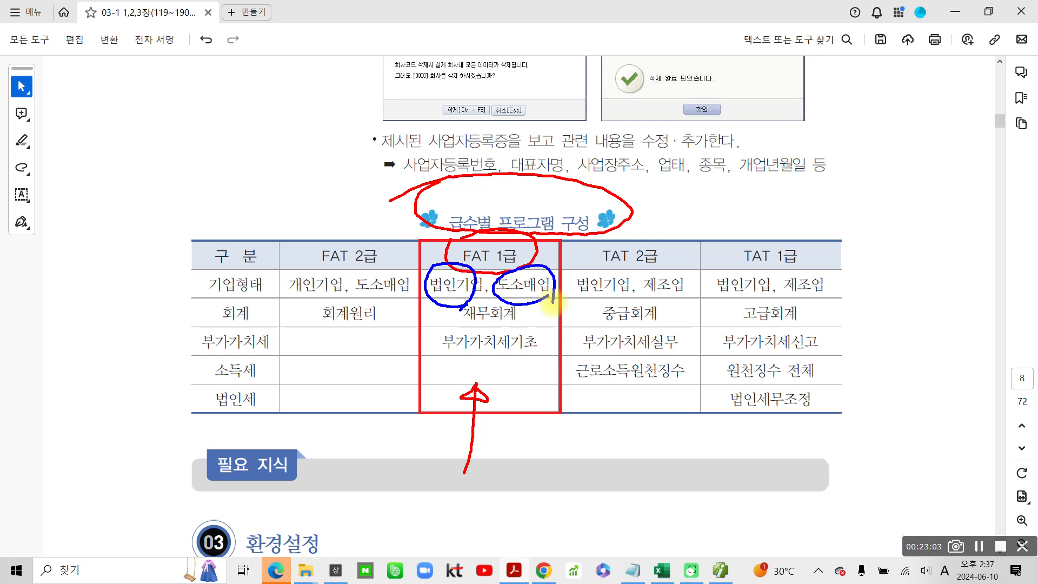
left_click_drag(447, 325, 527, 324)
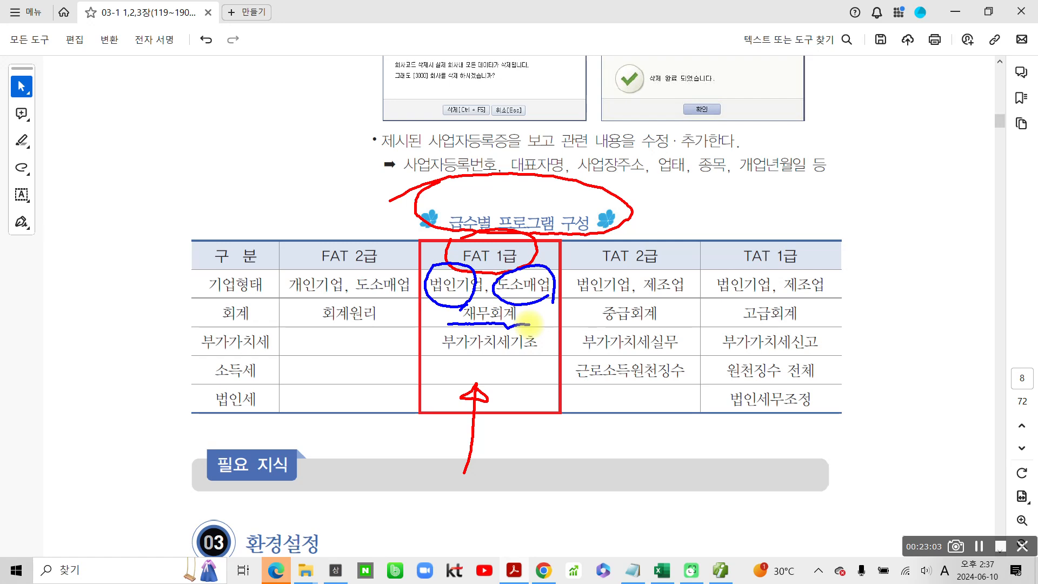
left_click_drag(435, 351, 532, 357)
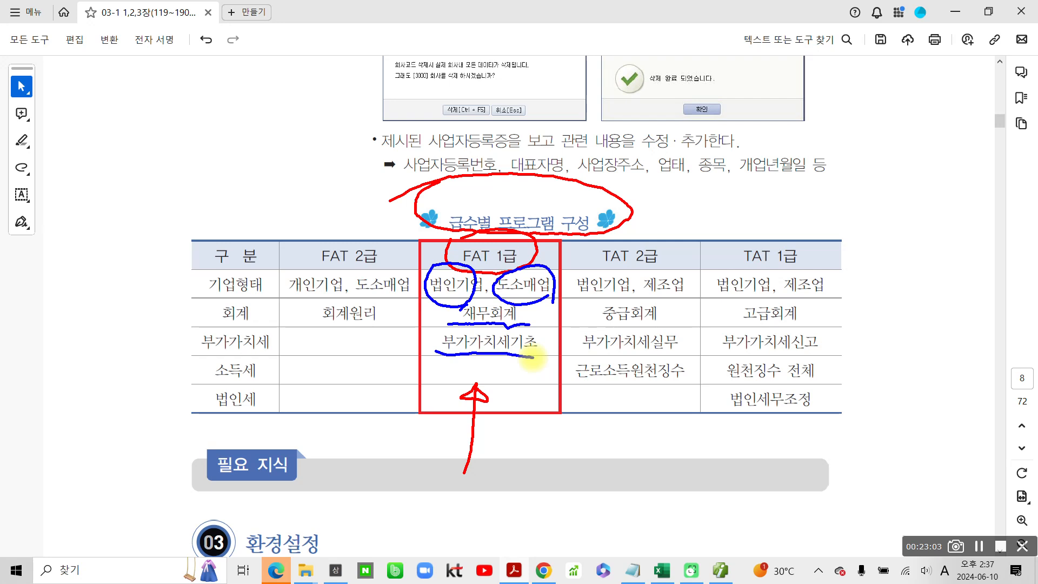
left_click_drag(532, 357, 534, 357)
left_click_drag(512, 355, 462, 410)
left_click_drag(465, 360, 510, 410)
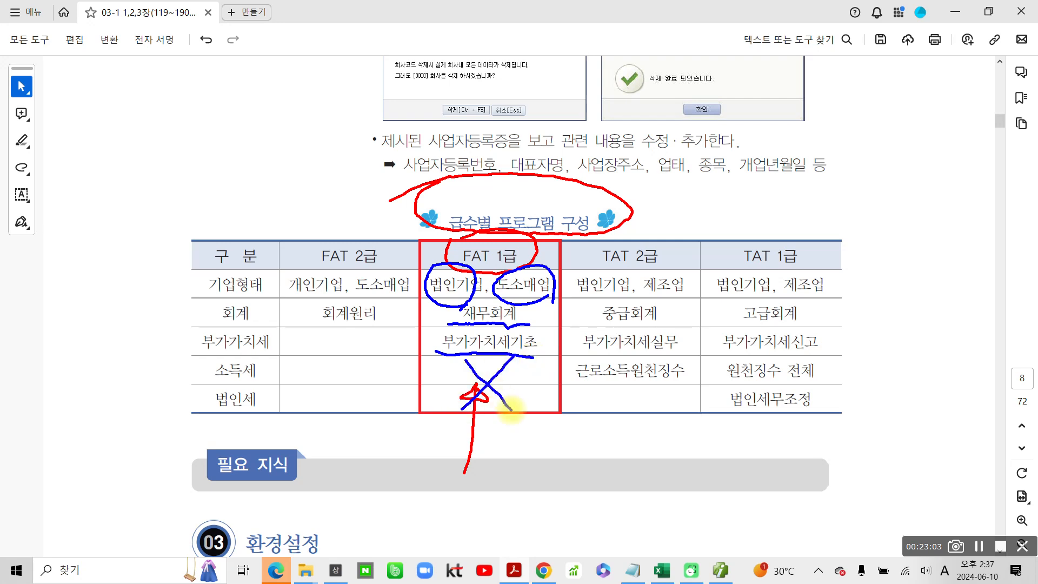
mouse_move(528, 487)
left_mouse_down()
mouse_move(518, 400)
mouse_move(504, 412)
mouse_move(528, 411)
left_mouse_up()
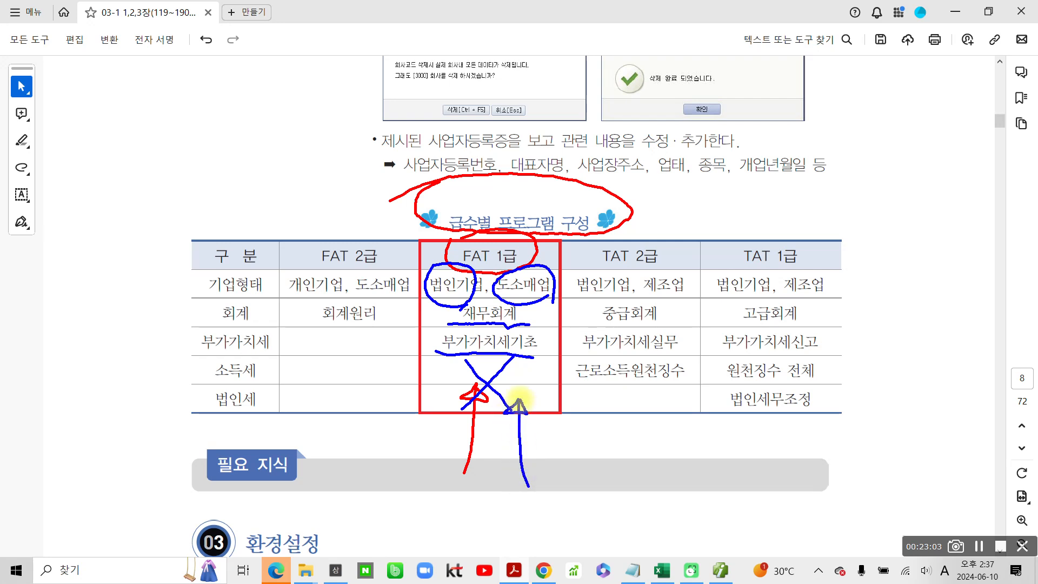
key("Escape")
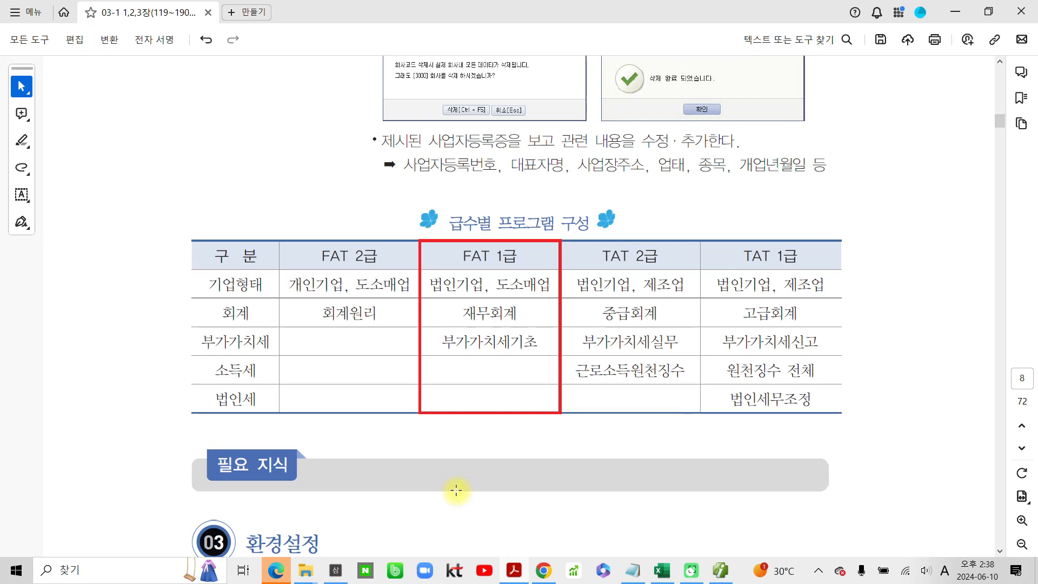
- Compare the TAT 2급 and TAT 1급 columns of the table, row by row from 기업형태 to 법인세
key("ctrl+2")
mouse_move(577, 226)
left_mouse_down()
mouse_move(587, 270)
mouse_move(673, 273)
mouse_move(638, 237)
mouse_move(673, 257)
left_mouse_up()
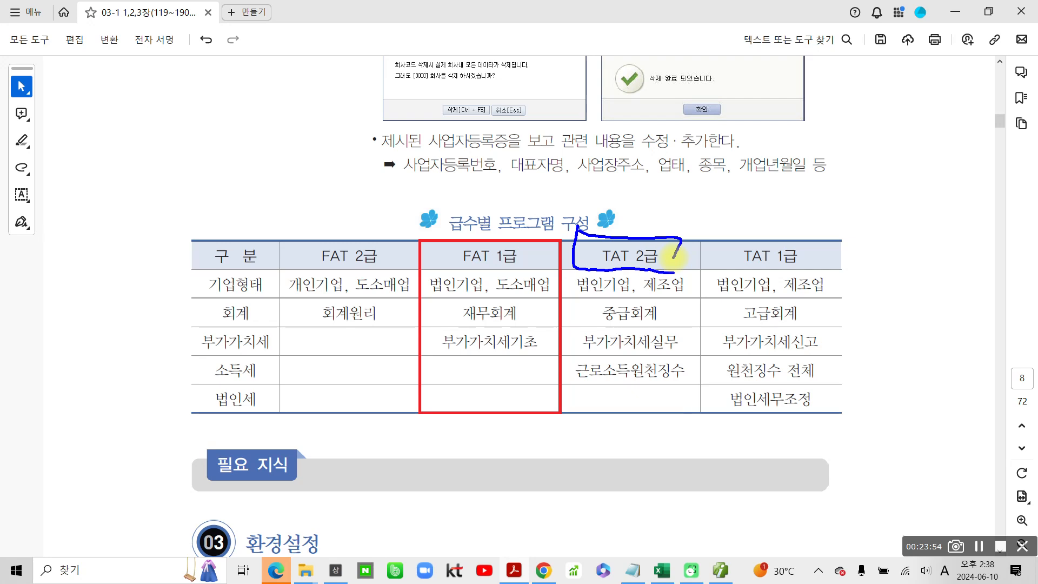
left_click_drag(581, 294, 584, 296)
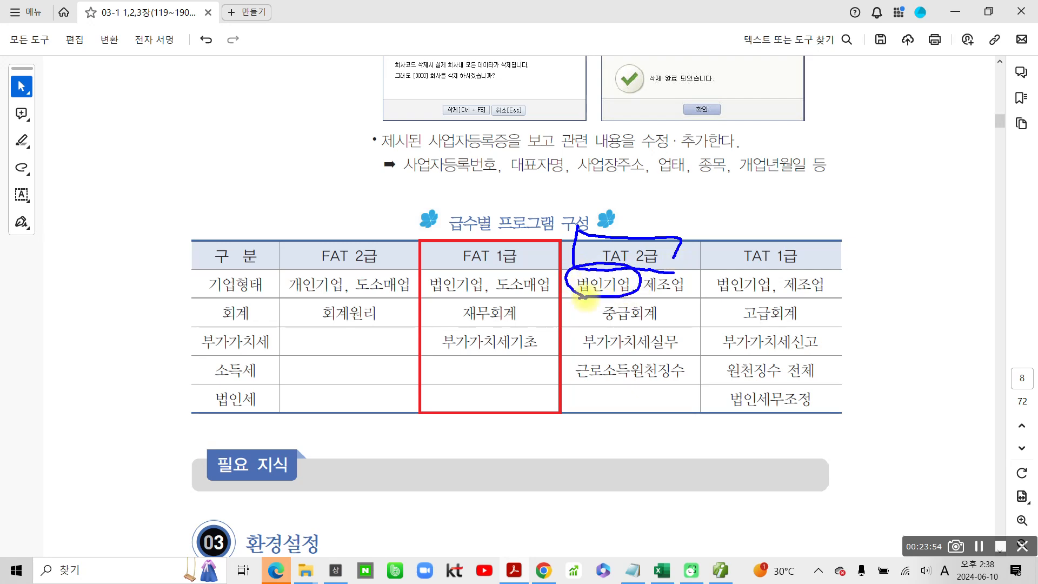
mouse_move(684, 294)
left_mouse_down()
mouse_move(640, 270)
mouse_move(695, 299)
left_mouse_up()
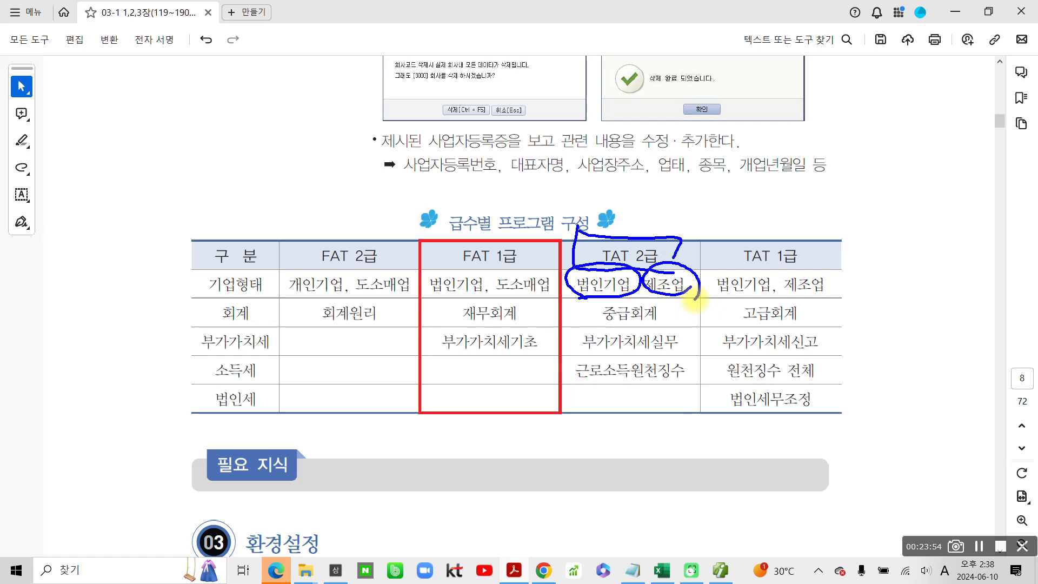
mouse_move(589, 301)
left_mouse_down()
mouse_move(579, 327)
mouse_move(673, 325)
mouse_move(663, 295)
left_mouse_up()
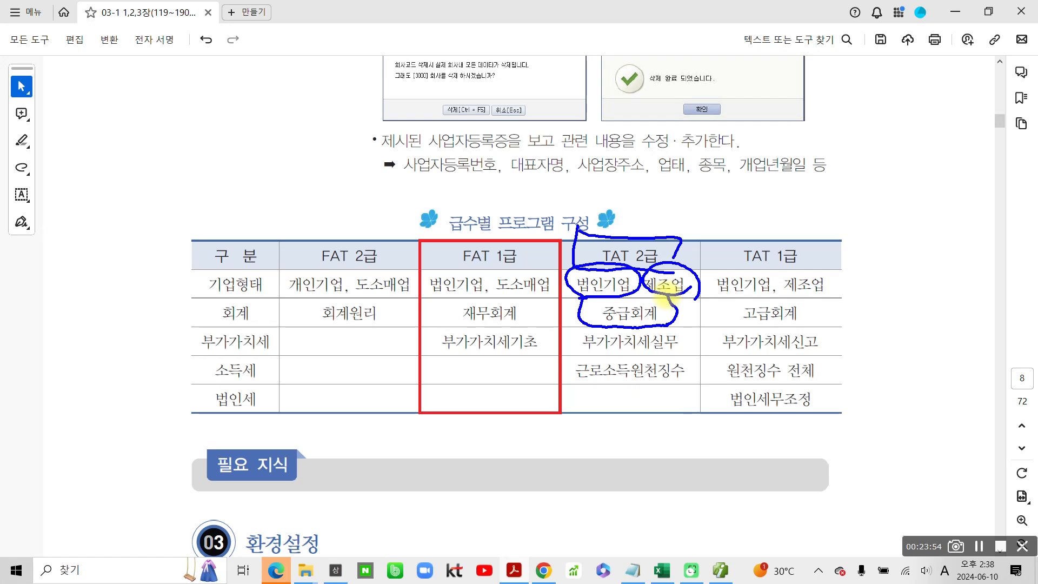
mouse_move(575, 331)
left_mouse_down()
mouse_move(570, 357)
mouse_move(666, 354)
mouse_move(677, 326)
left_mouse_up()
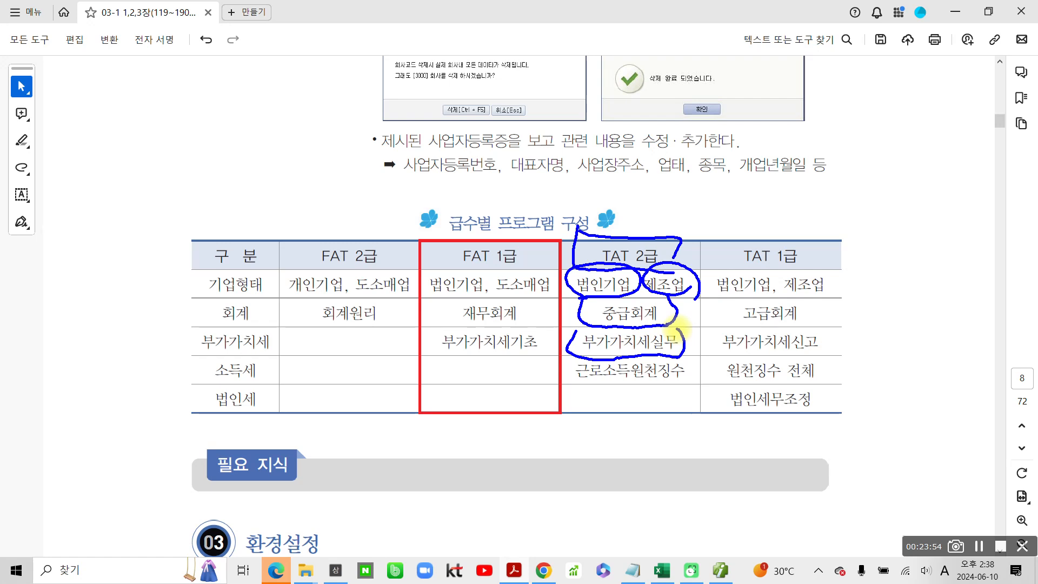
mouse_move(575, 351)
left_mouse_down()
mouse_move(564, 374)
mouse_move(633, 393)
mouse_move(697, 385)
mouse_move(679, 357)
left_mouse_up()
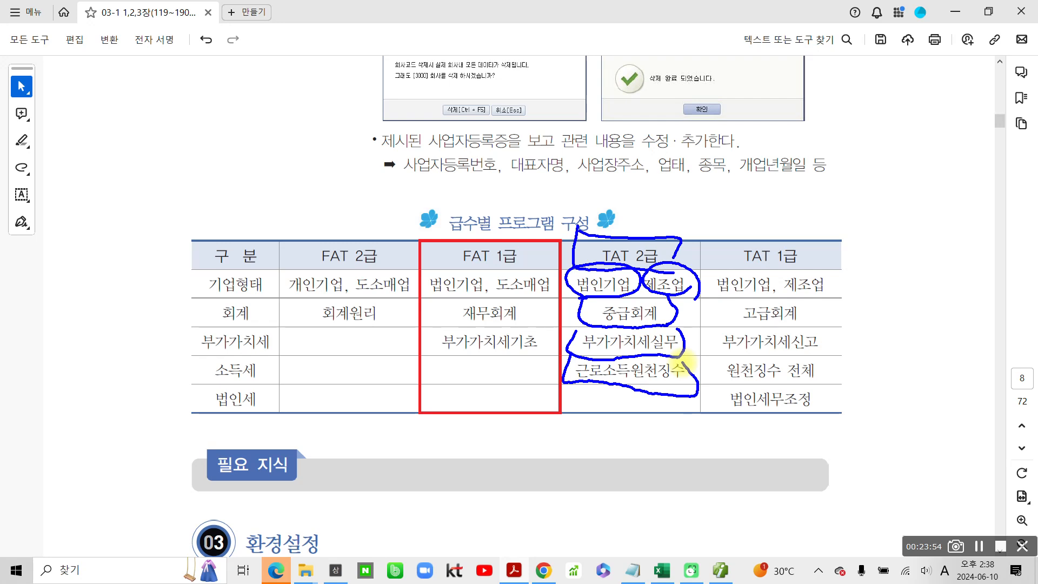
mouse_move(635, 387)
left_mouse_down()
mouse_move(614, 419)
mouse_move(640, 424)
left_mouse_up()
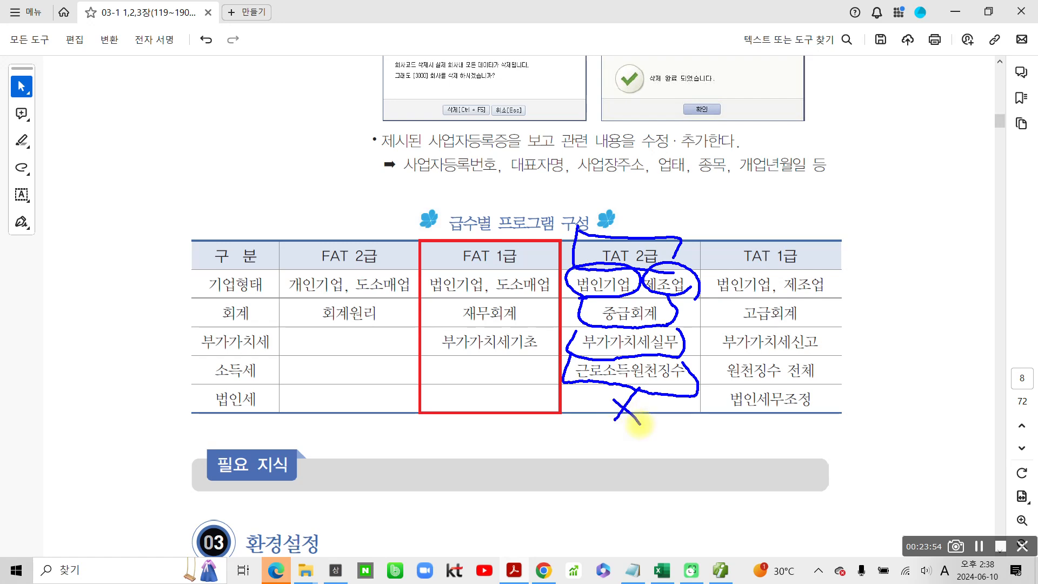
mouse_move(833, 269)
left_mouse_down()
mouse_move(852, 301)
mouse_move(841, 378)
left_mouse_up()
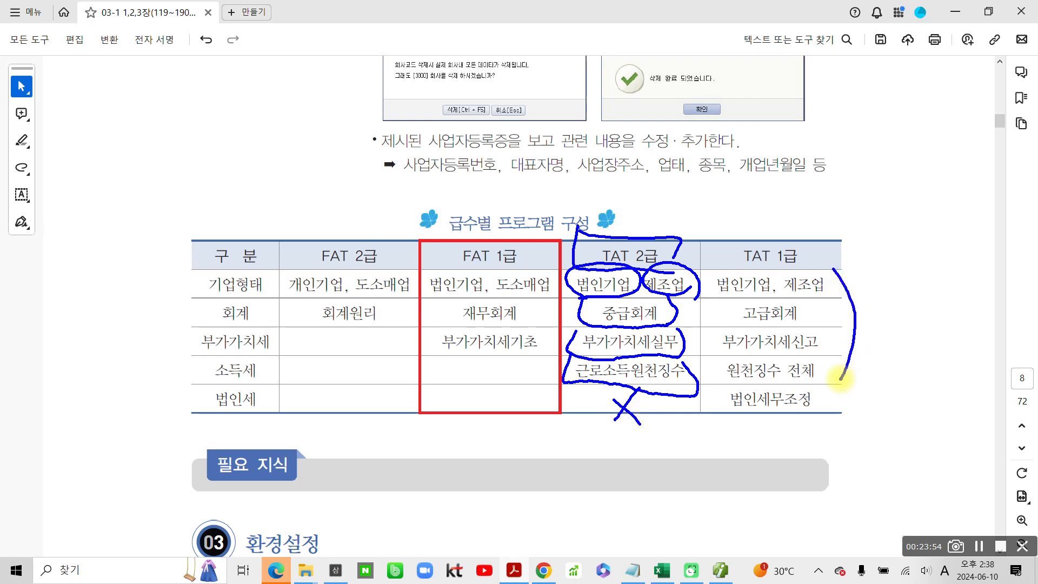
- Examine the 법인세무조정 entry under TAT 1급 and review the 급수별 프로그램 구성 table as a whole
mouse_move(719, 391)
left_mouse_down()
mouse_move(844, 421)
mouse_move(767, 387)
mouse_move(719, 393)
left_mouse_up()
left_click_drag(840, 394, 841, 422)
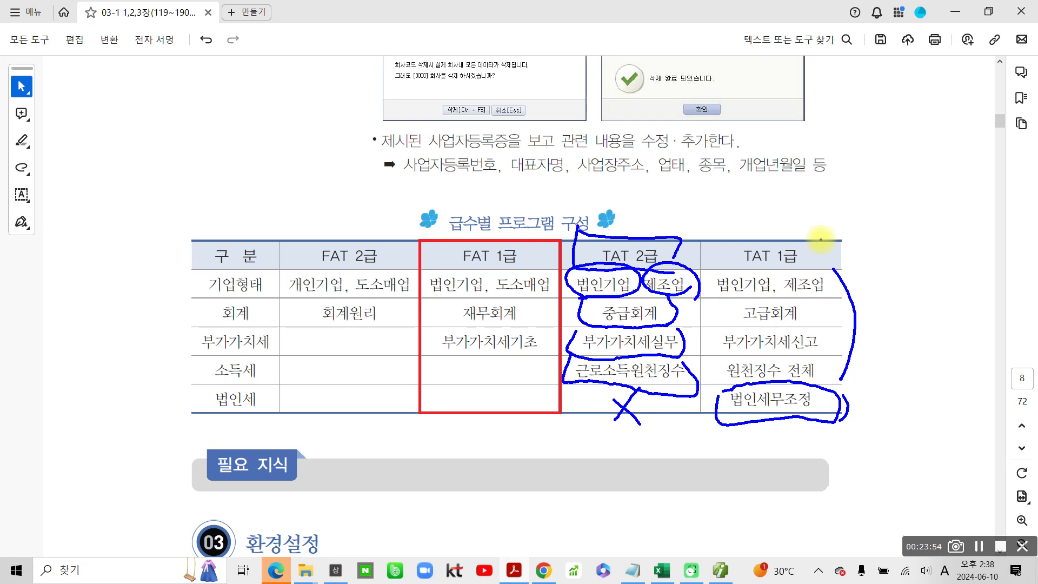
mouse_move(446, 198)
left_mouse_down()
mouse_move(417, 234)
mouse_move(576, 465)
mouse_move(610, 168)
mouse_move(434, 203)
left_mouse_up()
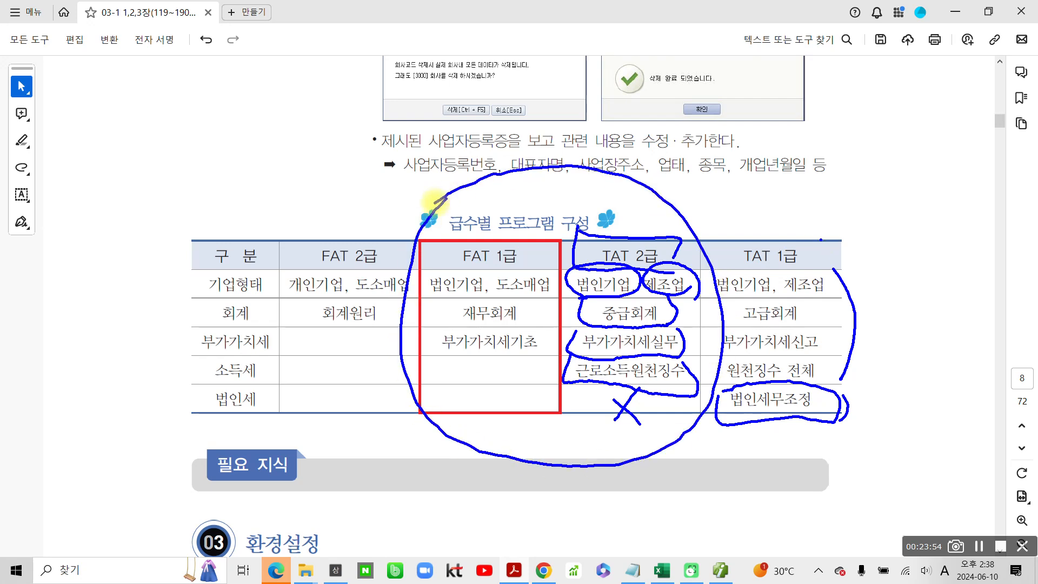
key("Escape")
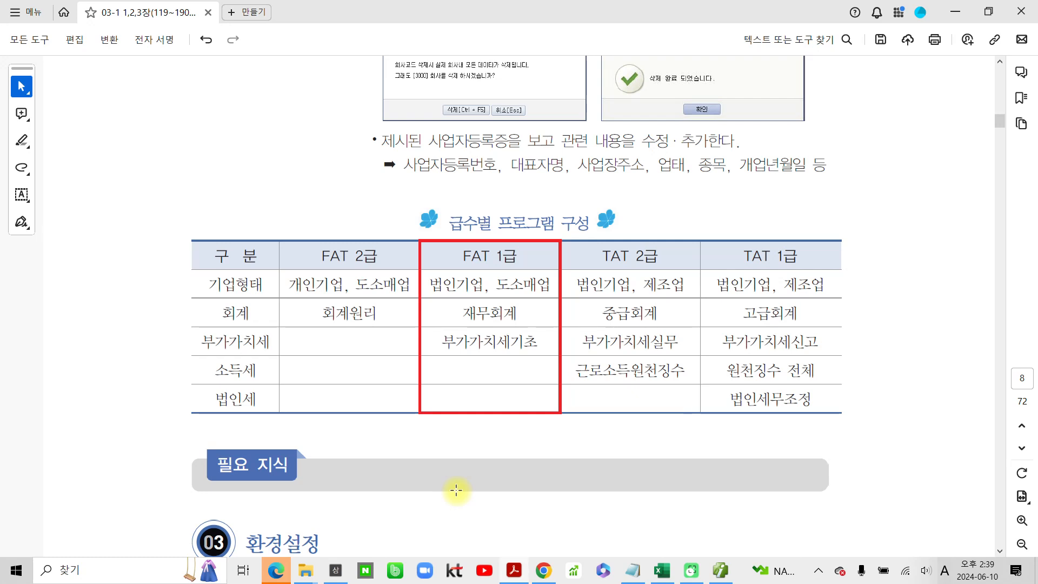
- Highlight the 환경설정 heading of section 03 and the phrase 특성에 따라 입력방법을 in the sentence below it
scroll(422, 493, "down", 5)
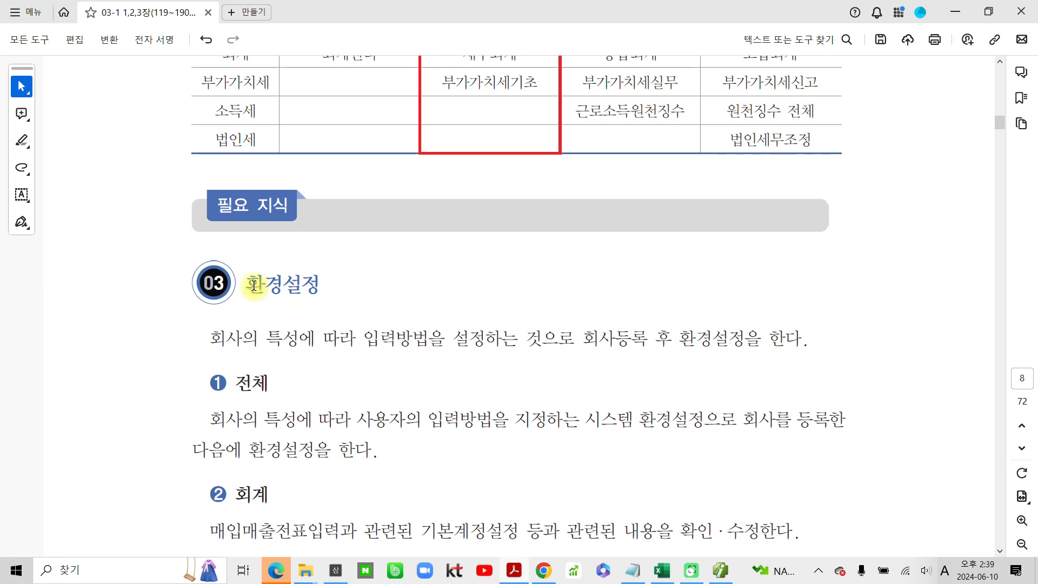
left_click_drag(244, 283, 324, 285)
left_click(369, 313)
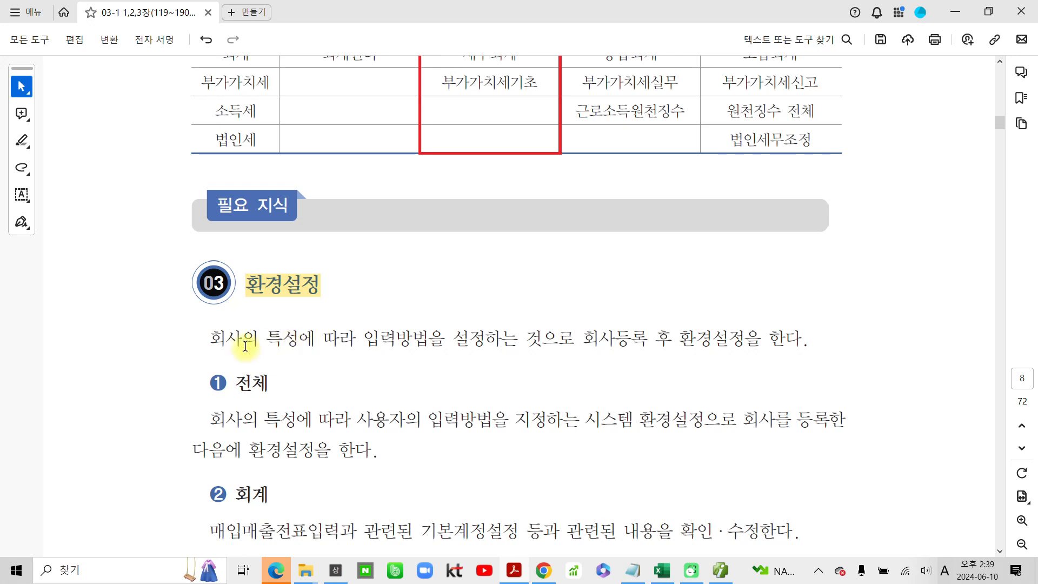
left_click_drag(259, 338, 419, 339)
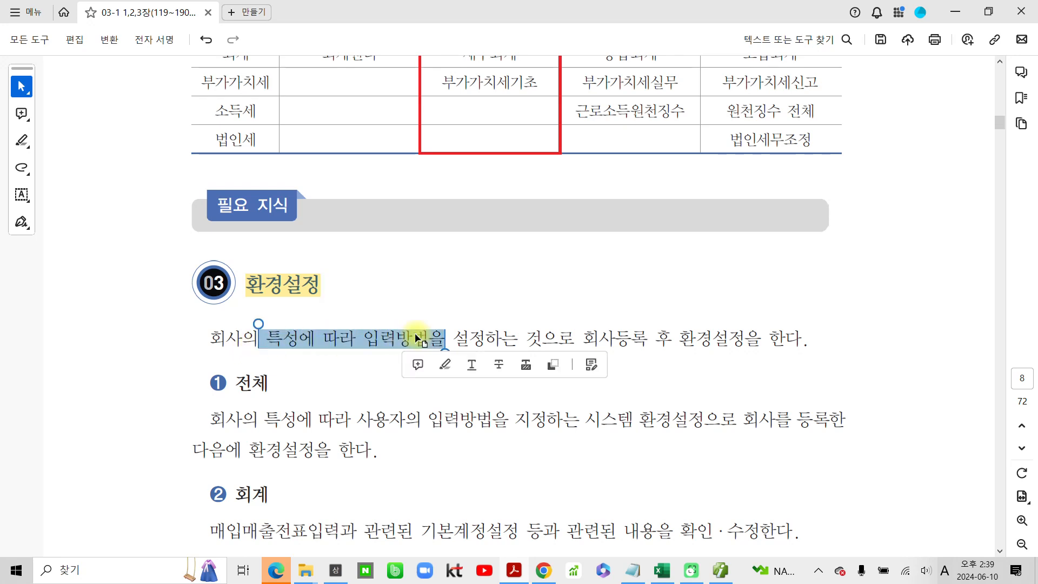
left_click(445, 365)
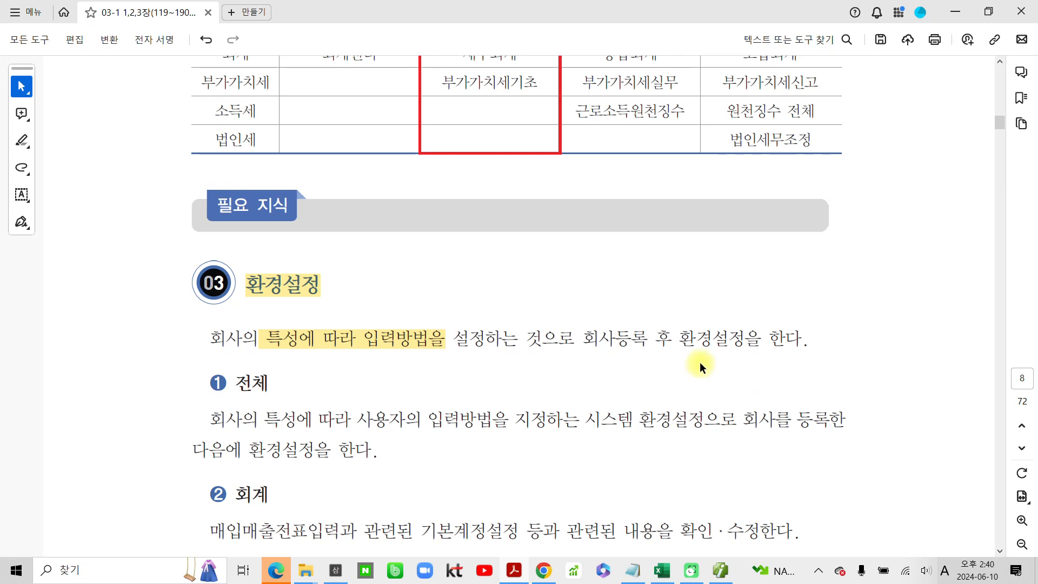
- Read on through the 전체 and 회계 descriptions to the 환경설정 수행과제 on PDF page 9
scroll(411, 427, "down", 3)
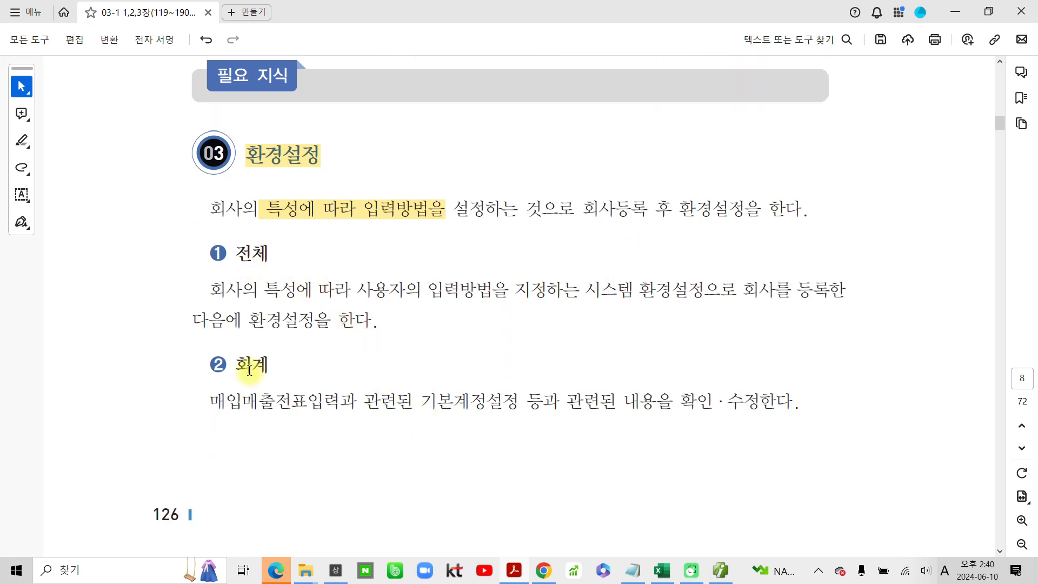
scroll(246, 369, "down", 10)
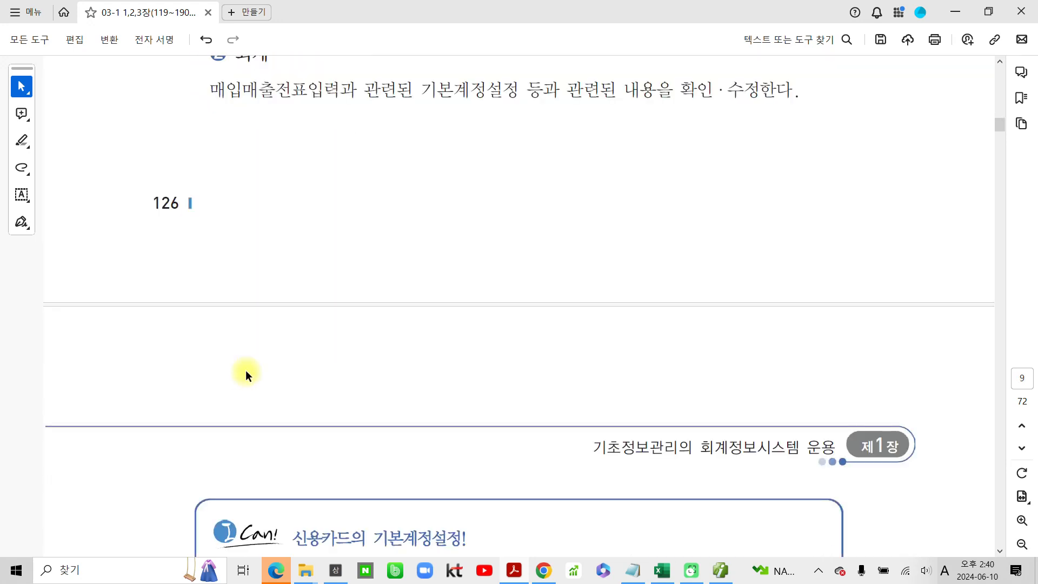
scroll(253, 365, "down", 3)
scroll(253, 366, "down", 1)
scroll(253, 365, "down", 1)
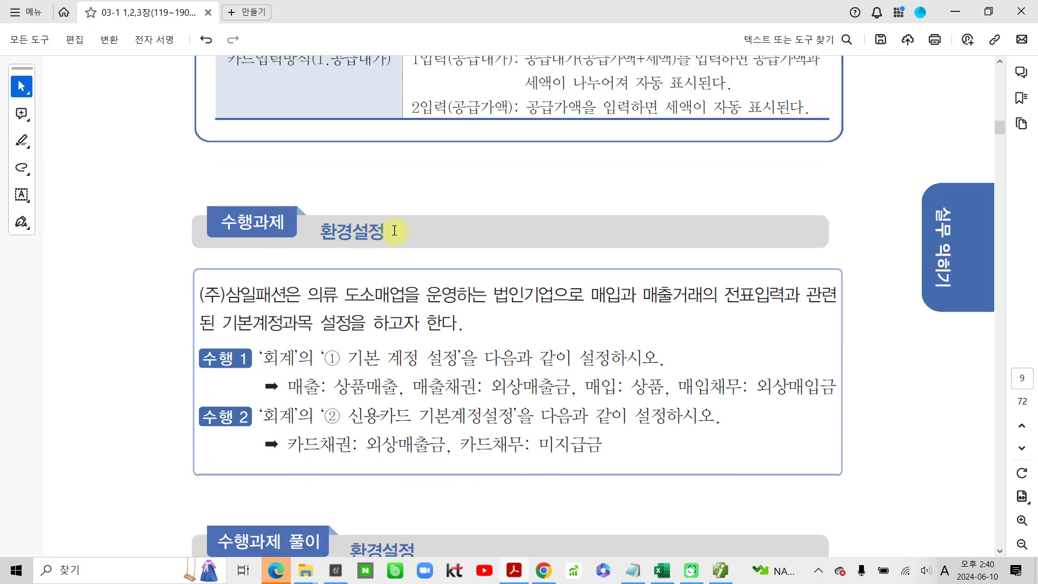
left_click(426, 571)
mouse_move(367, 264)
left_mouse_down()
mouse_move(399, 222)
mouse_move(378, 277)
left_mouse_up()
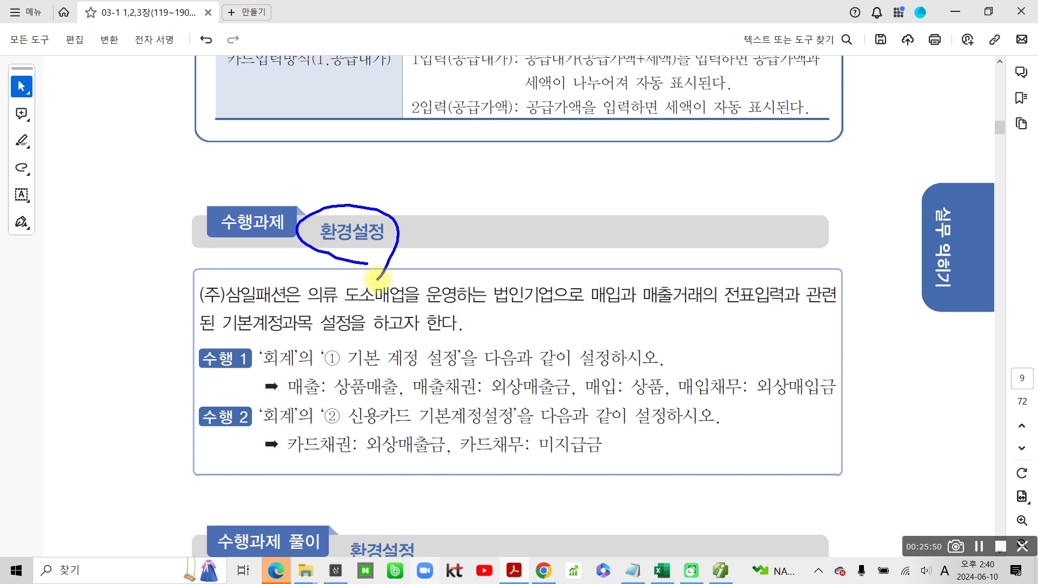
key("Escape")
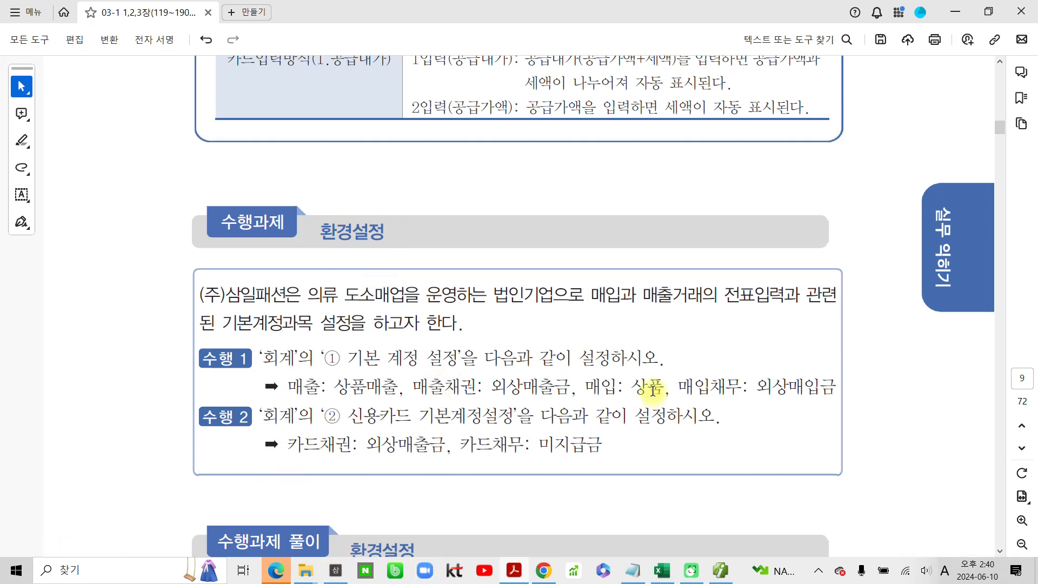
- Highlight 삼일패션은 and 설정을 하고자 한다 in the introduction of the 환경설정 수행과제
scroll(497, 359, "down", 2)
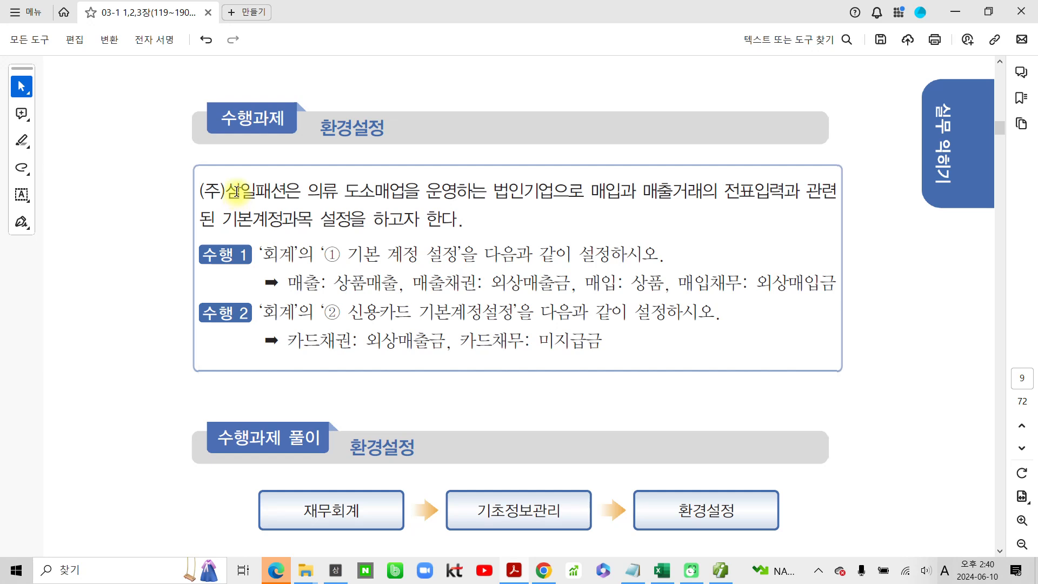
left_click_drag(226, 196, 309, 193)
left_click(346, 212)
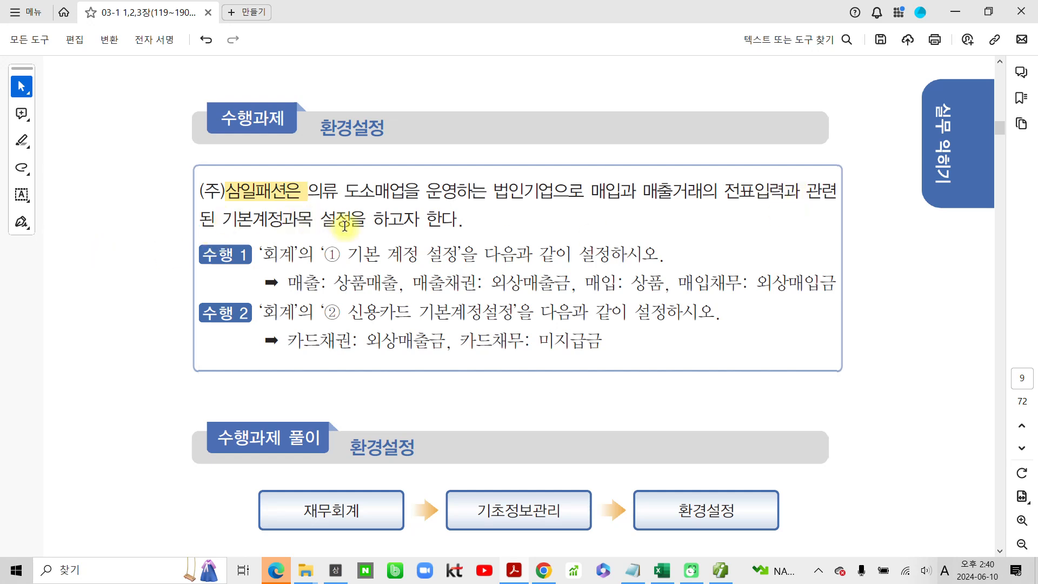
left_click_drag(319, 219, 457, 221)
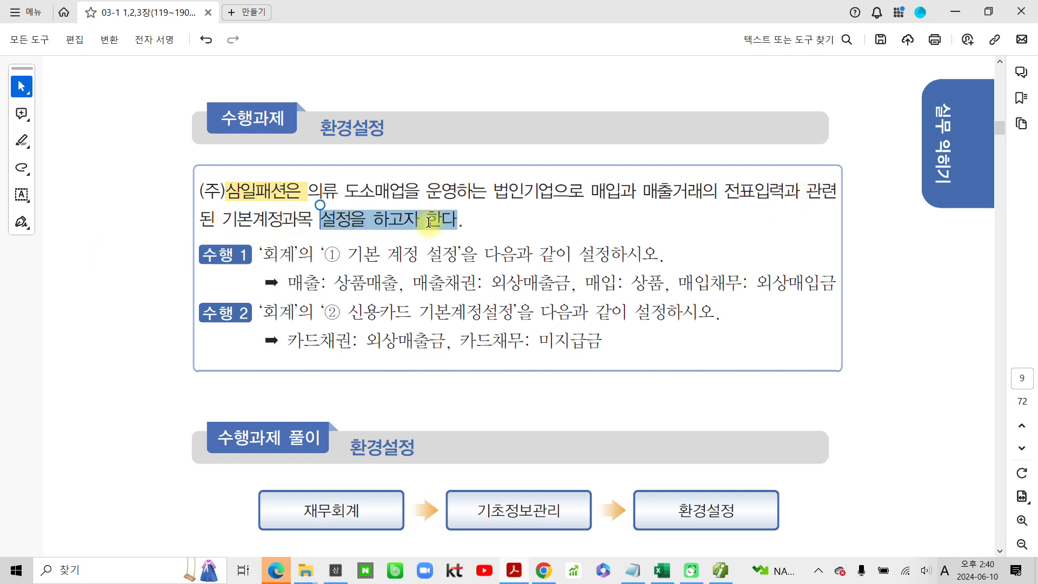
left_click(477, 242)
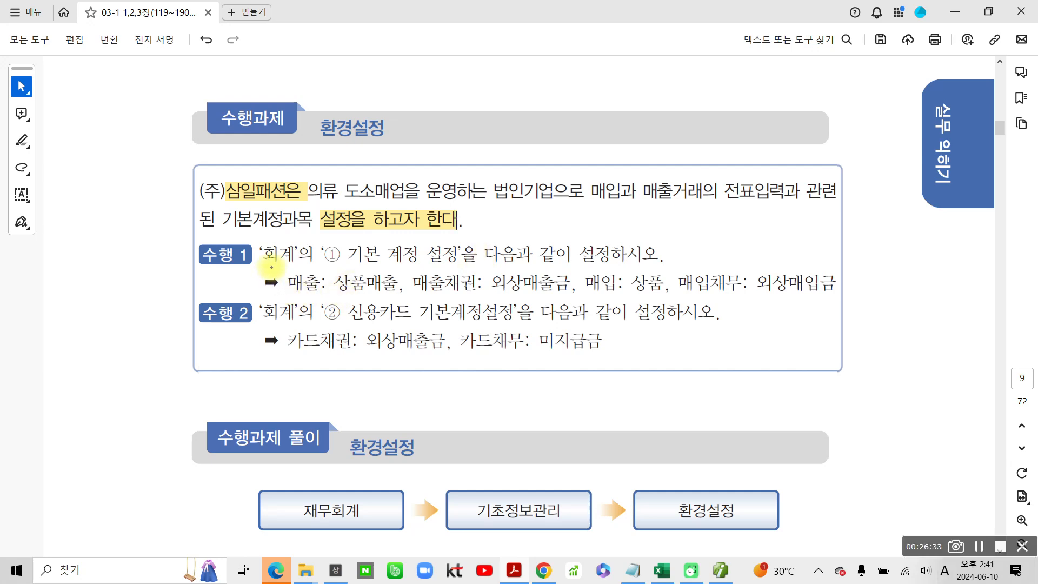
- Examine the accounts that 수행 1 assigns to 매출, 매출채권, 매입 and 매입채무 under 기본 계정 설정
left_click_drag(251, 268, 456, 267)
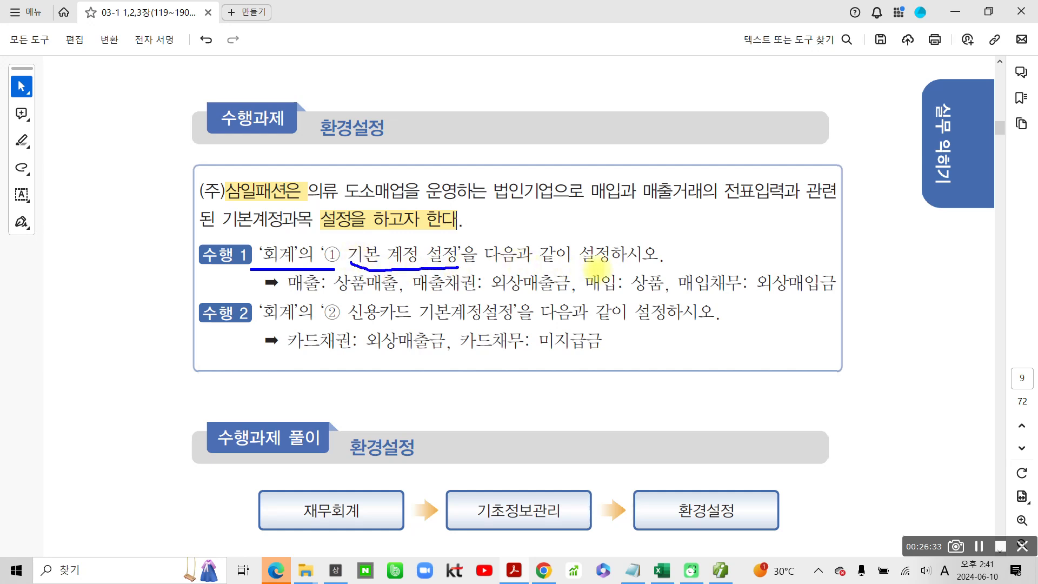
left_click_drag(286, 294, 470, 293)
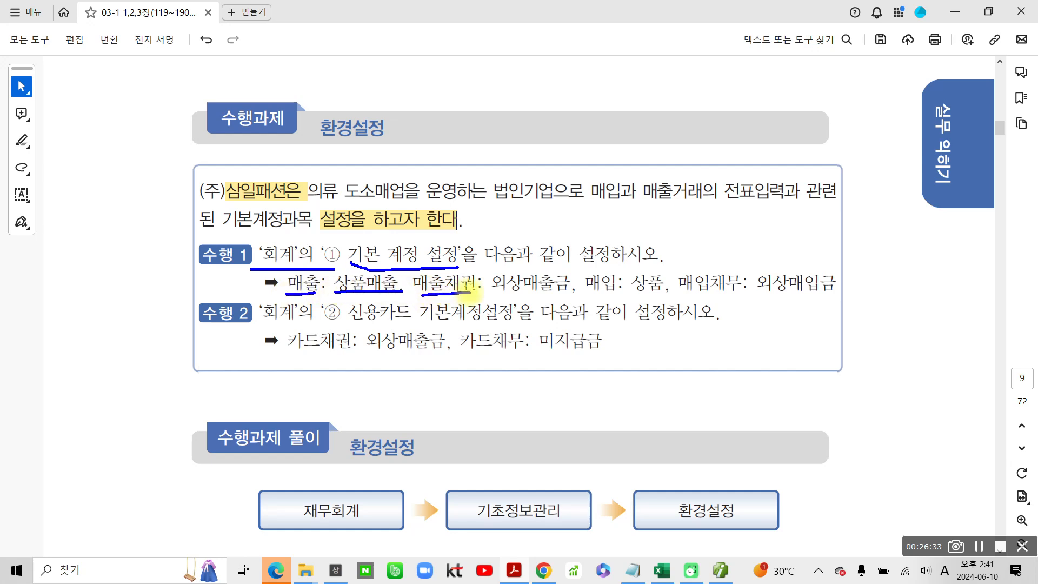
left_click_drag(511, 286, 571, 290)
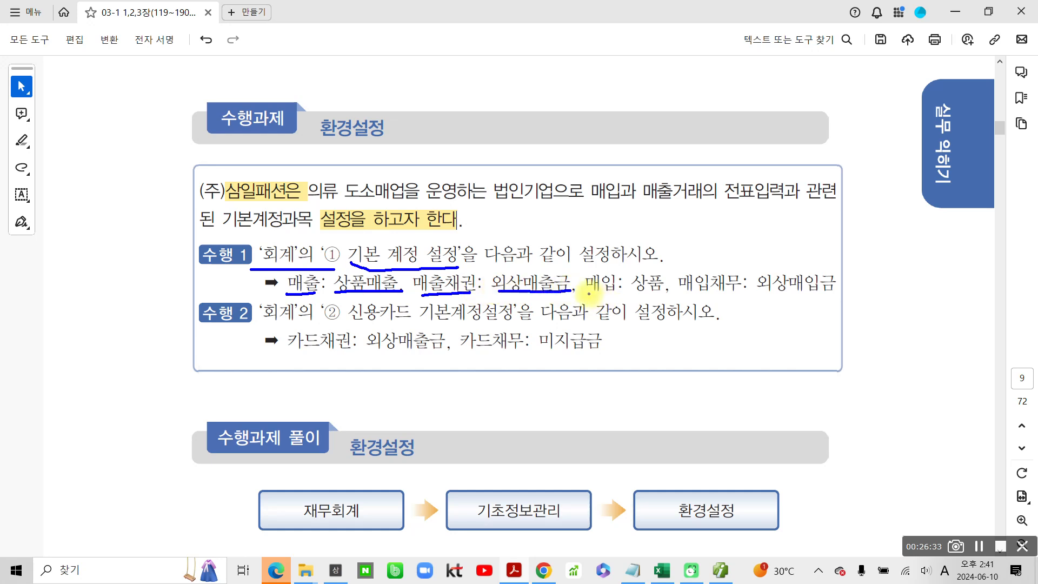
left_click_drag(589, 293, 841, 289)
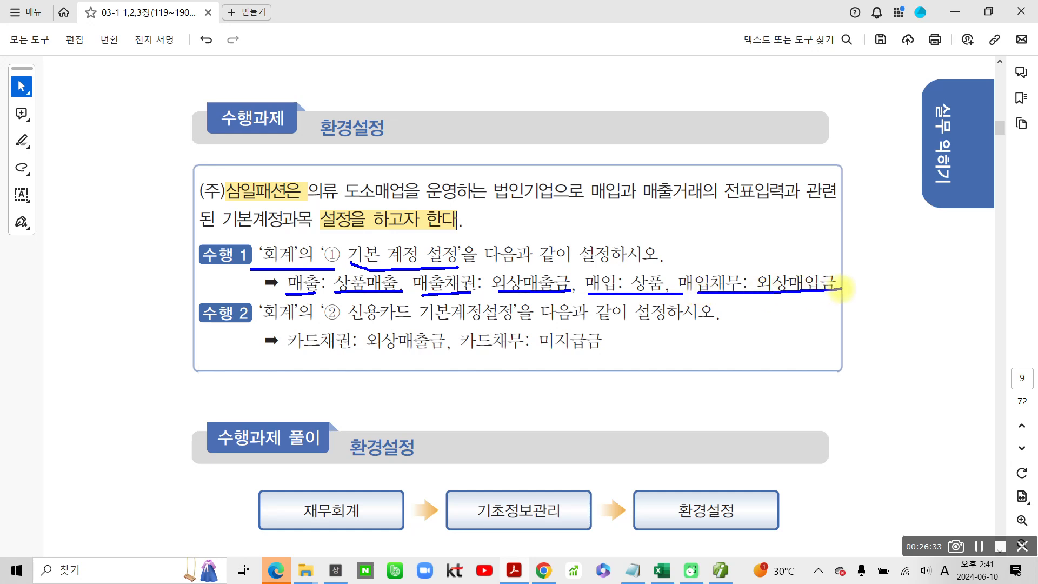
key("Escape")
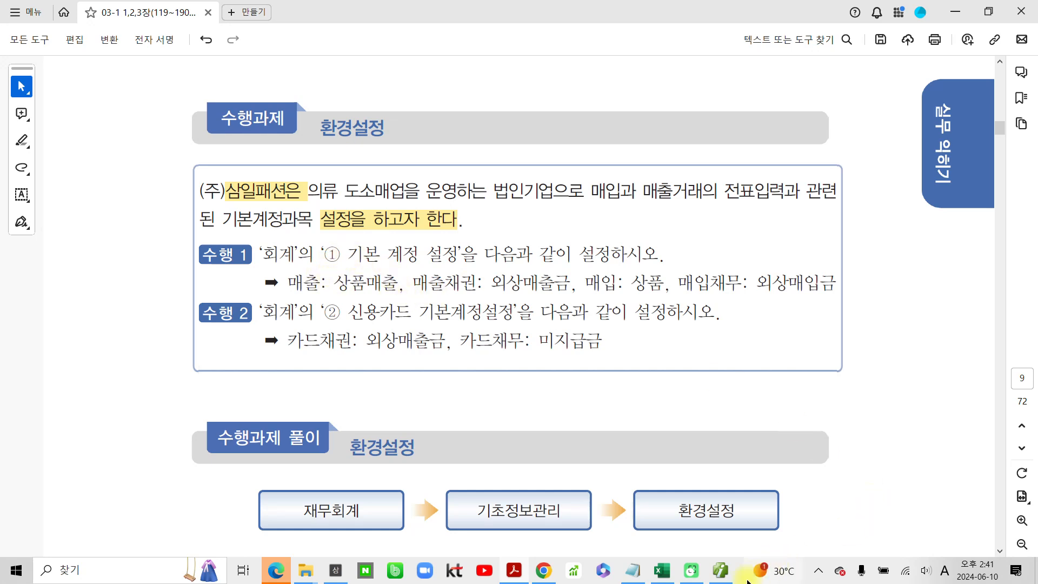
- Switch to SmartA and open the 회계 settings of 환경설정 from 기초정보관리
left_click(721, 571)
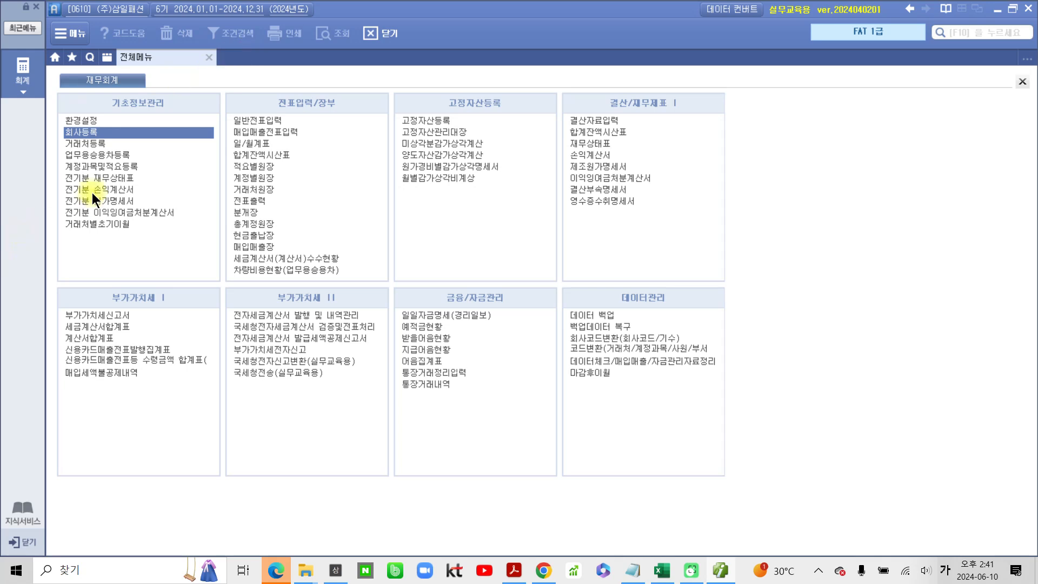
left_click(95, 118)
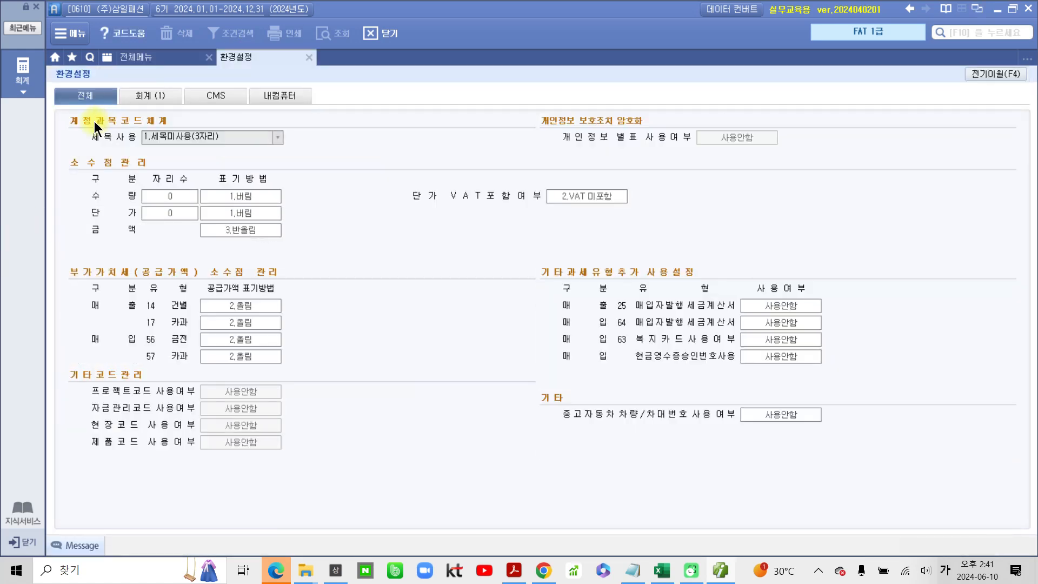
left_click(145, 95)
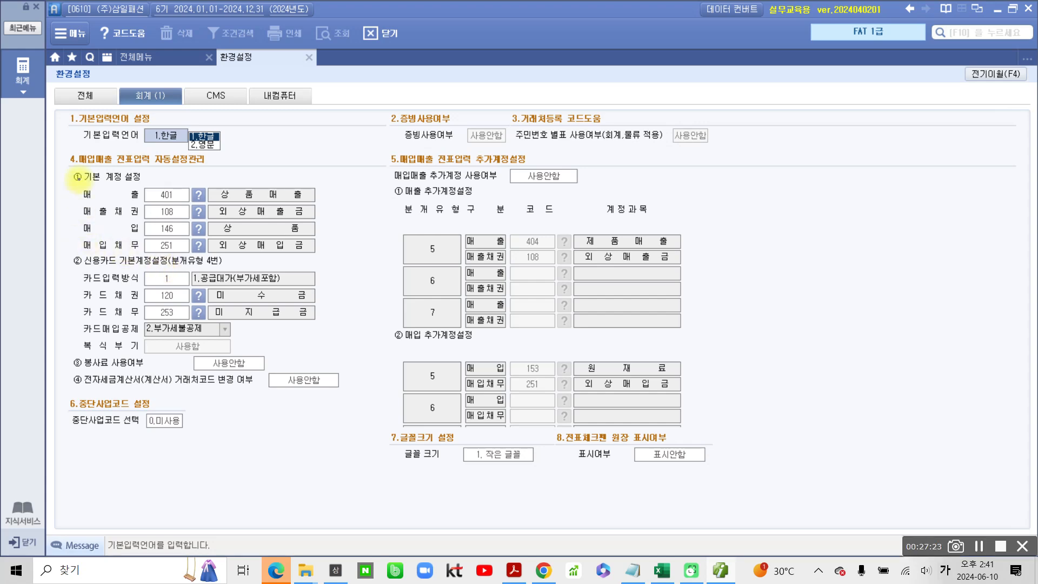
- Check the four ① 기본 계정 설정 accounts, from 매출 to 매입채무, under 매입매출 전표입력 자동설정관리
left_click_drag(66, 165, 162, 185)
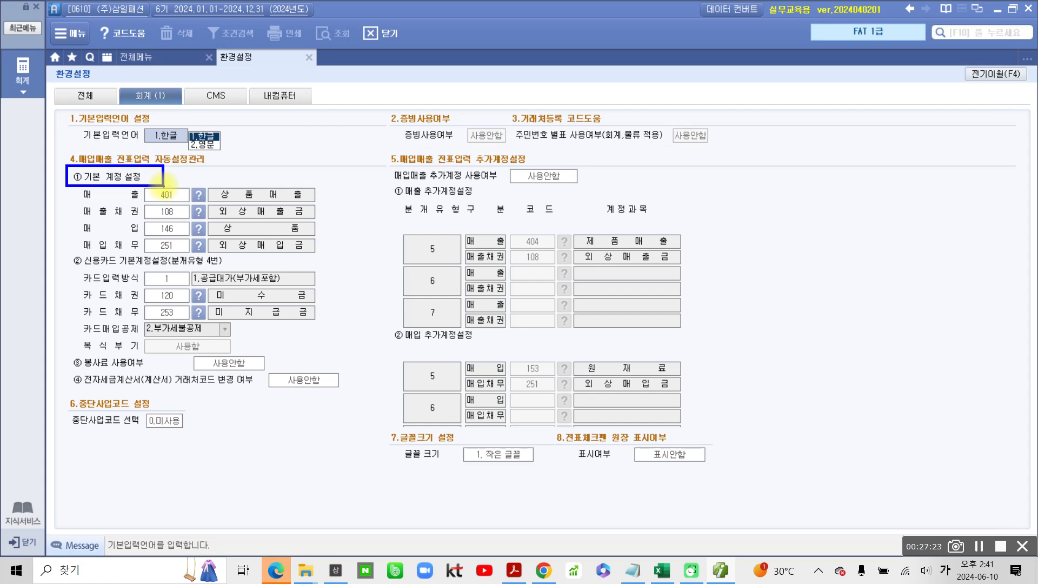
mouse_move(146, 160)
left_mouse_down()
mouse_move(162, 170)
mouse_move(211, 168)
mouse_move(205, 141)
mouse_move(137, 157)
left_mouse_up()
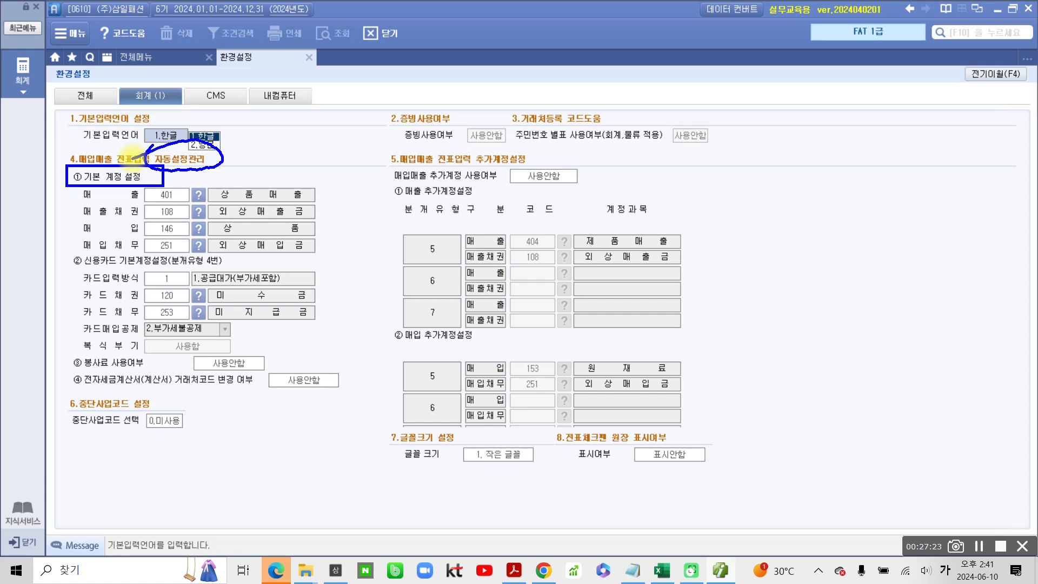
left_click_drag(86, 186, 79, 250)
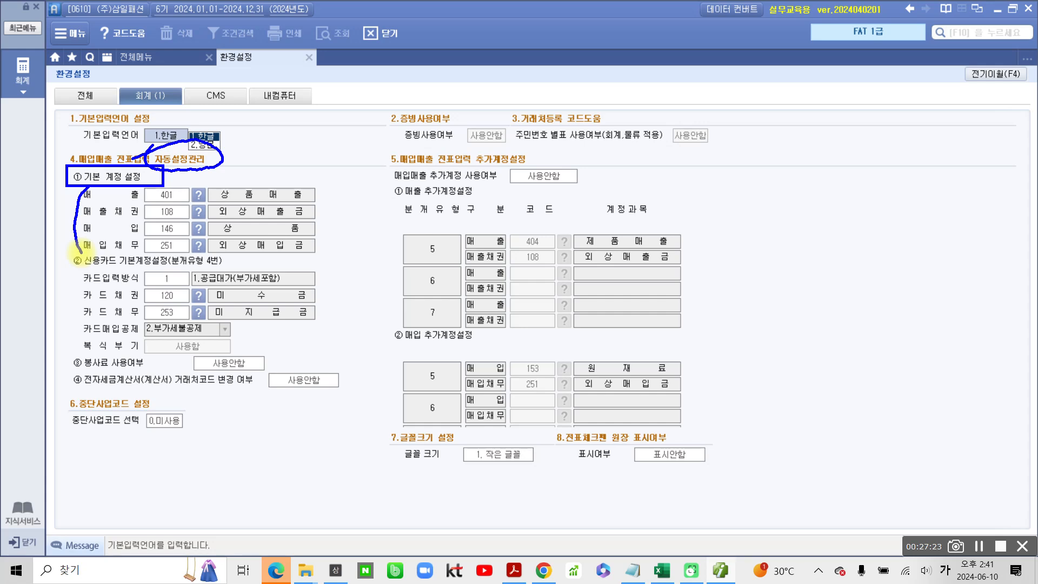
left_click_drag(210, 202, 325, 206)
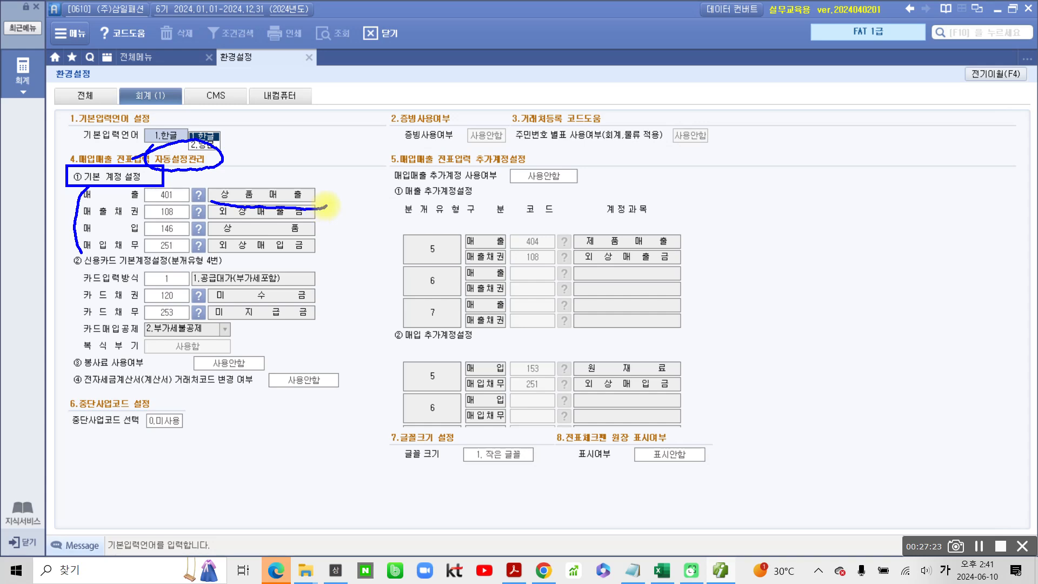
left_click_drag(201, 218, 327, 218)
key("Escape")
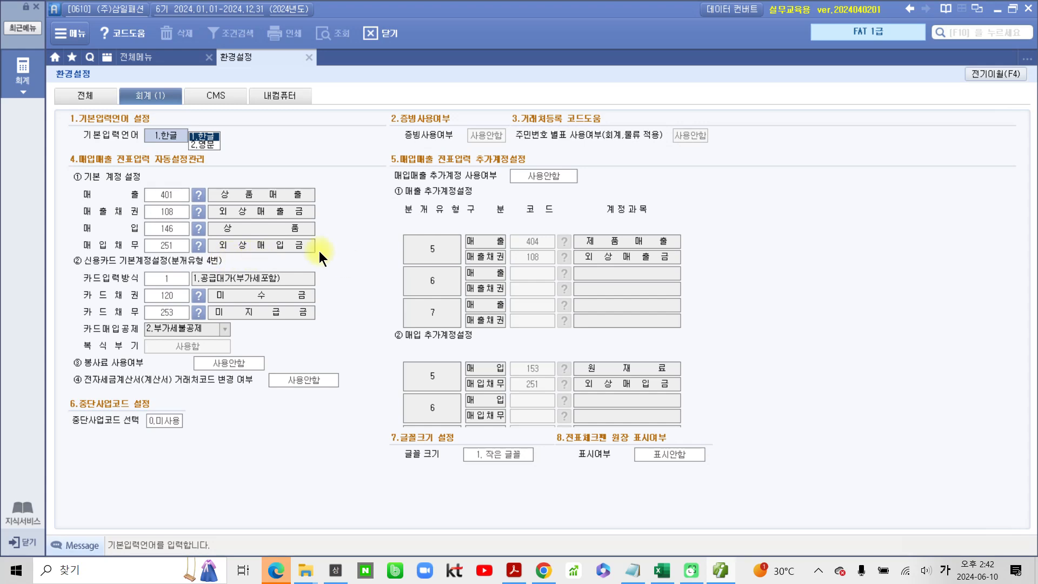
left_click_drag(75, 184, 346, 259)
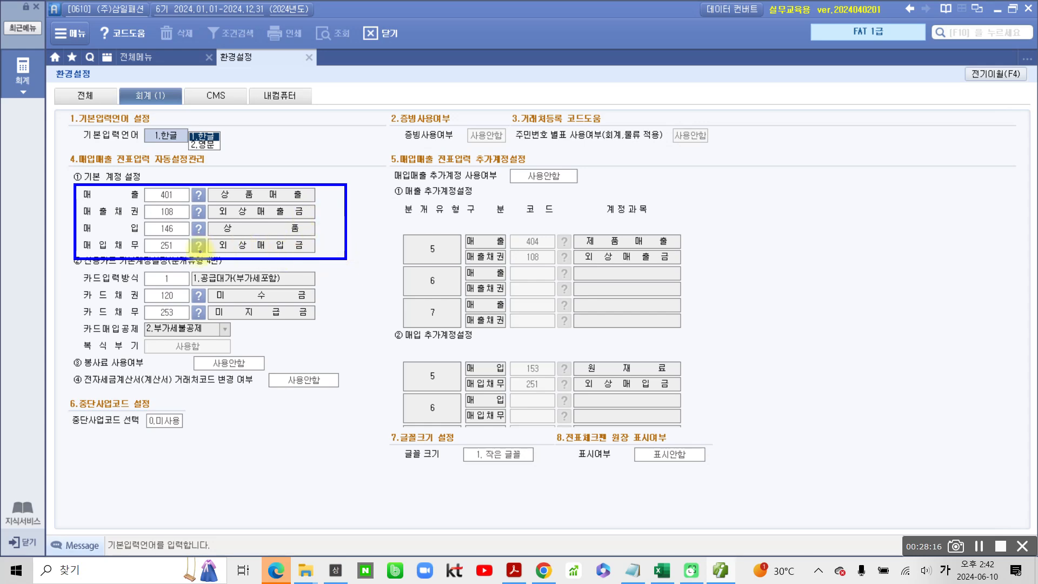
key("Escape")
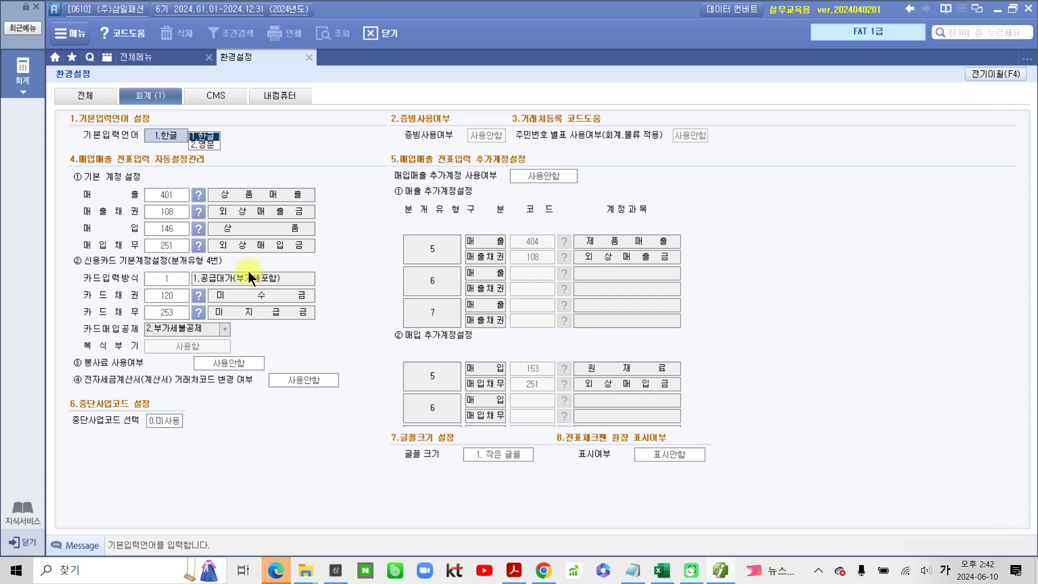
- Search the account code help for 제품 and assign 404 제품매출 as the basic 매출 account
left_click(198, 195)
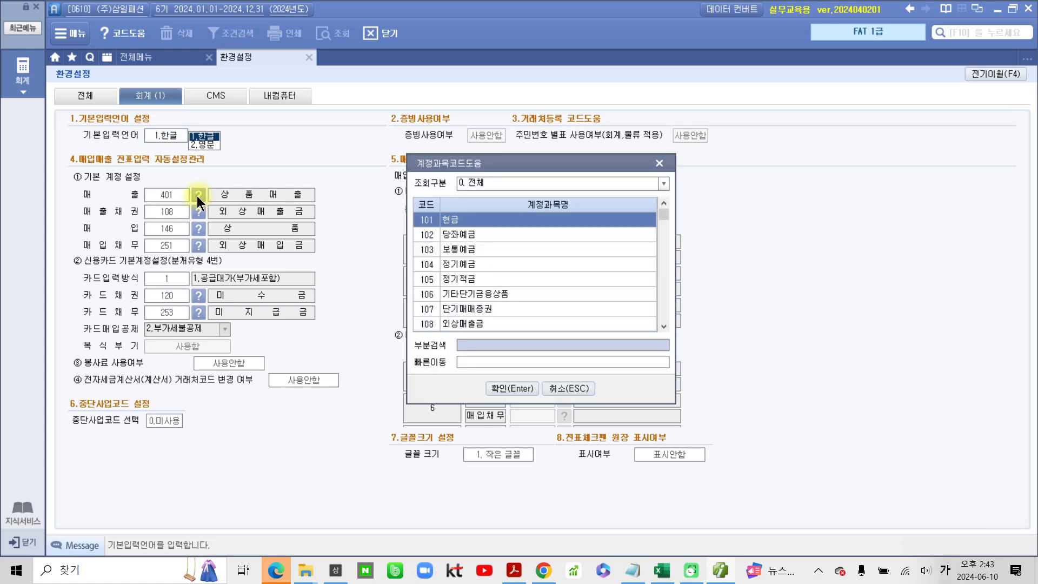
left_click_drag(507, 161, 285, 196)
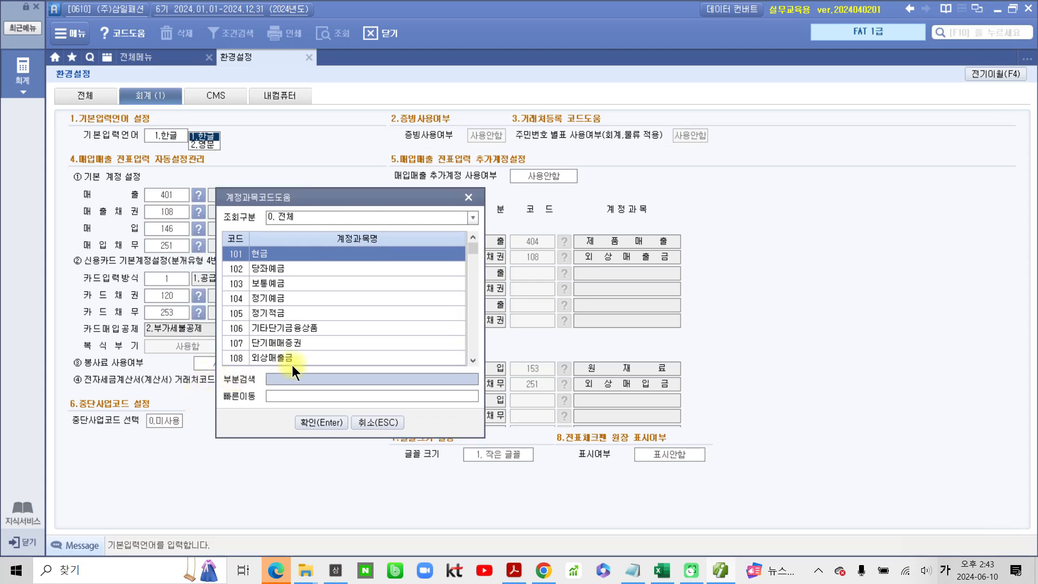
left_click(346, 377)
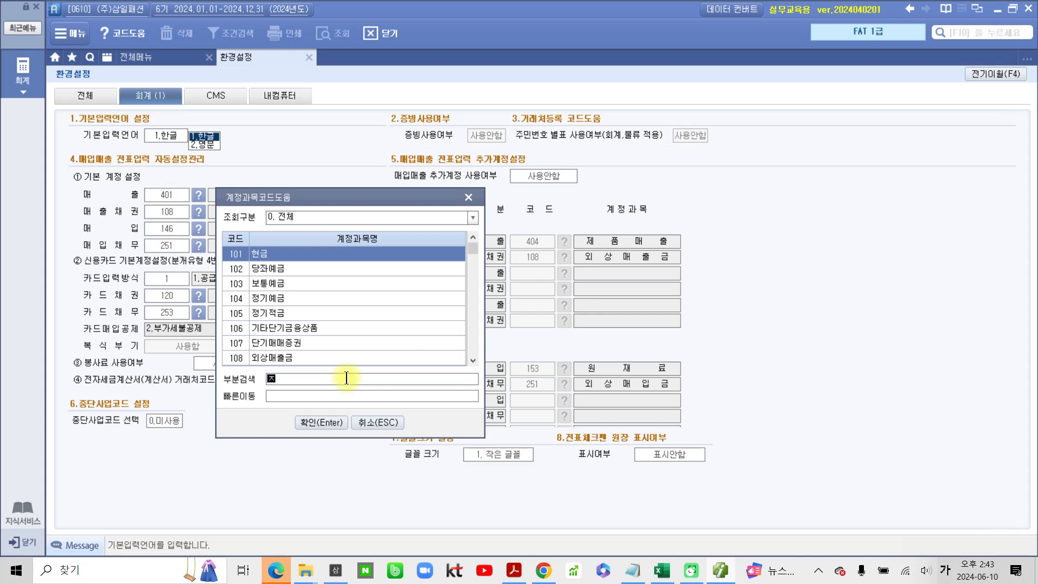
type("제품")
key("Return")
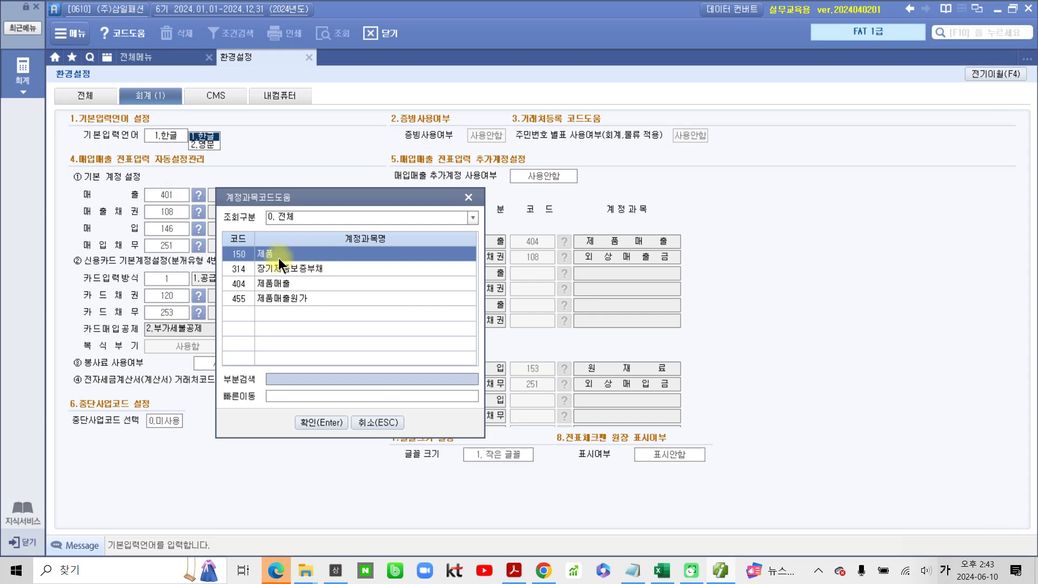
left_click(264, 283)
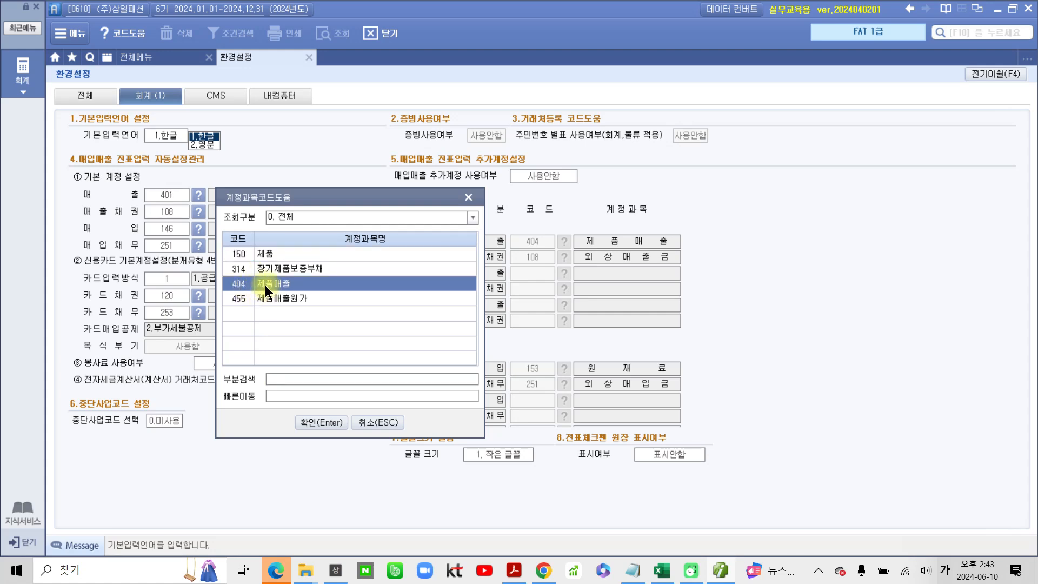
left_click(327, 422)
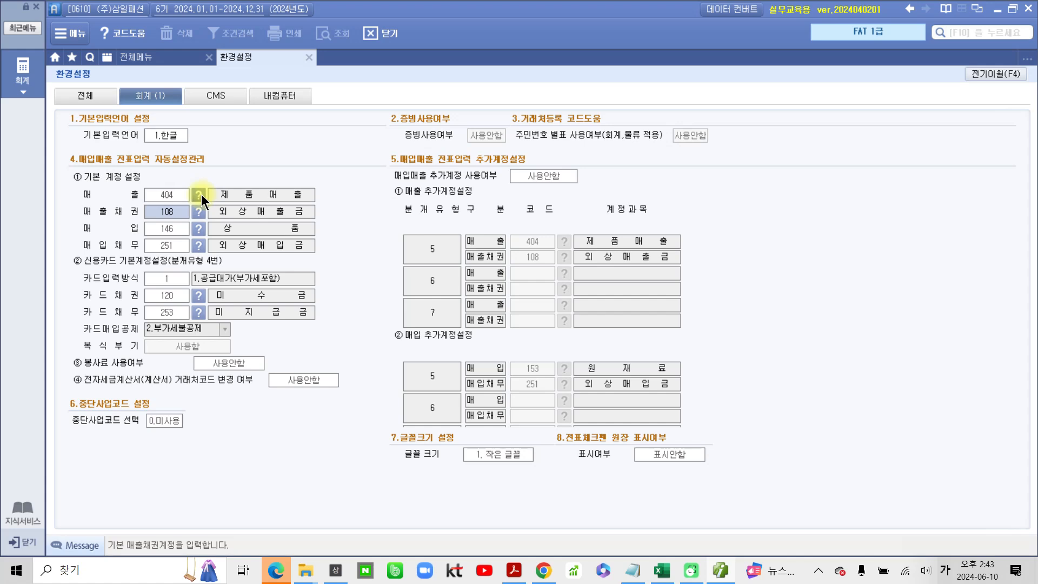
- Set the basic 매출 account code to 401 (상품매출) in ① 기본 계정 설정
left_click(167, 194)
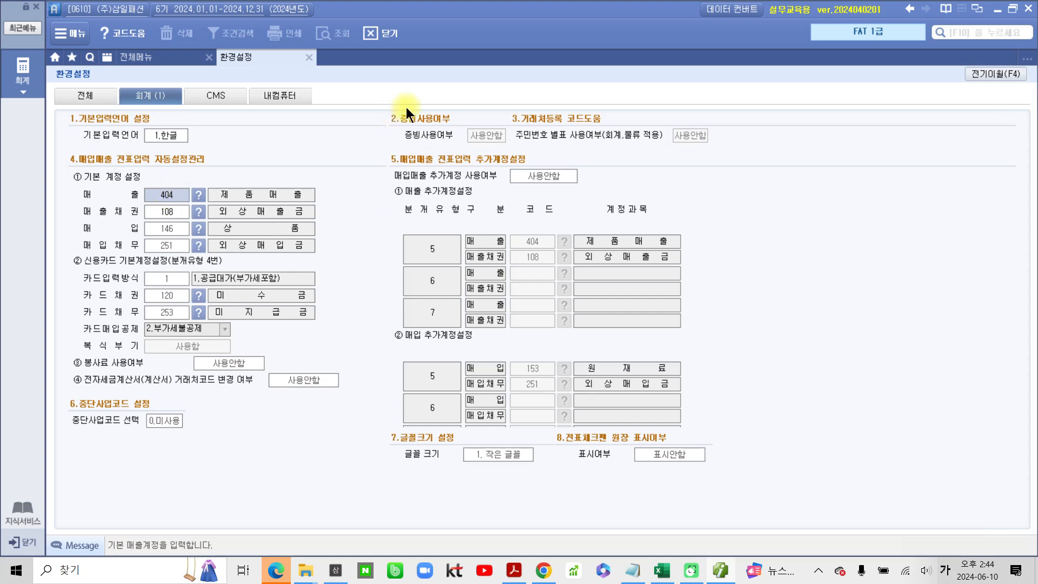
type("401")
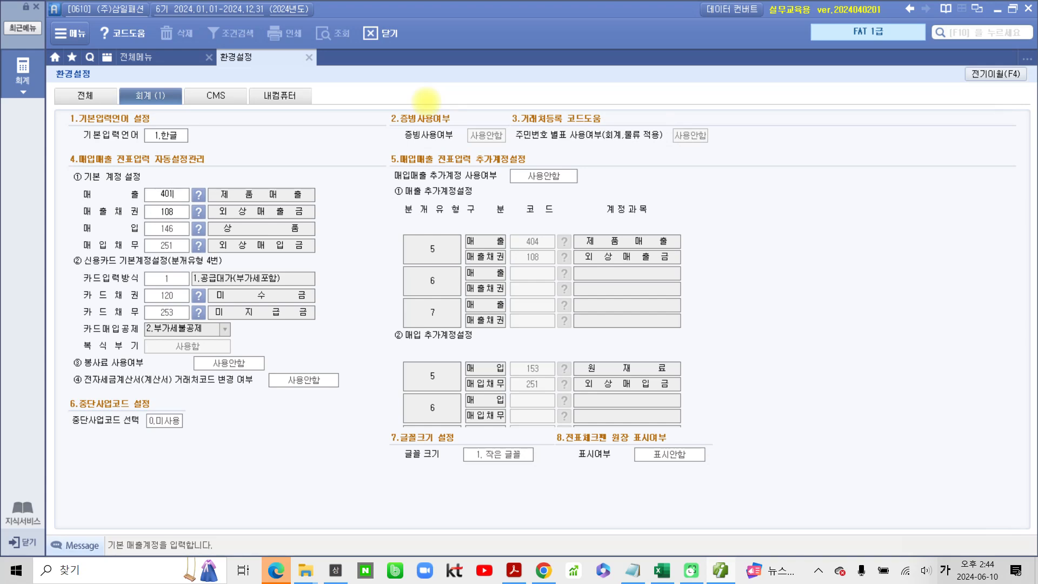
key("Return")
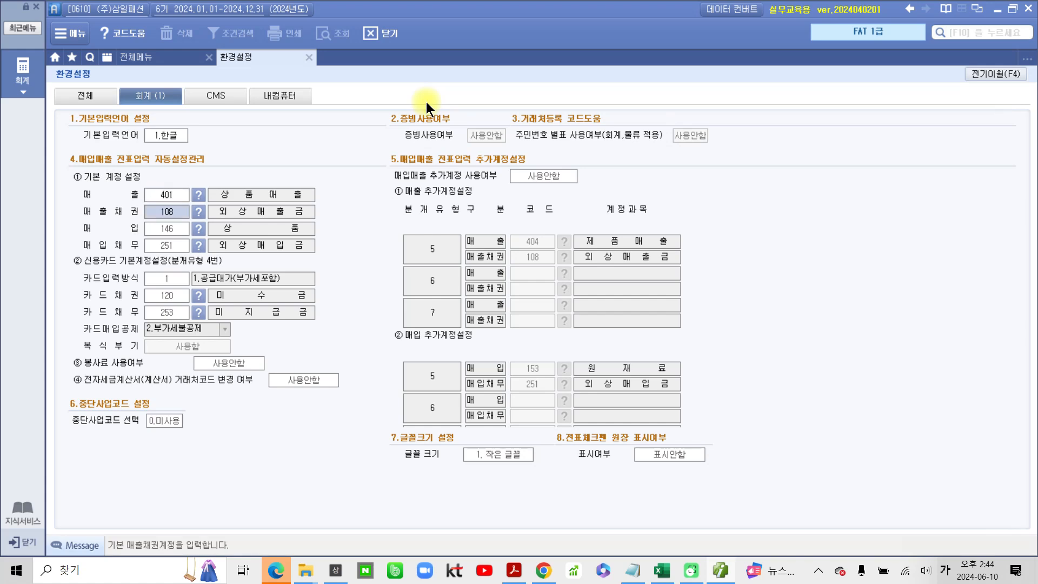
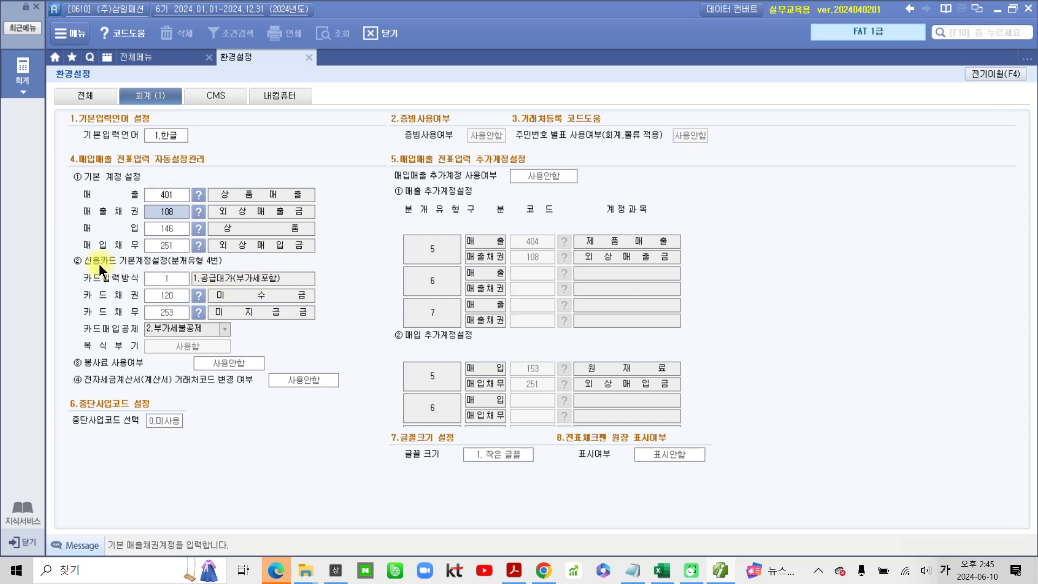
- Switch to the textbook PDF, highlight '② 신용카드 기본계정설정' in 수행 2, and read its 카드채권 and 카드채무 accounts
left_click(514, 570)
scroll(241, 291, "down", 2)
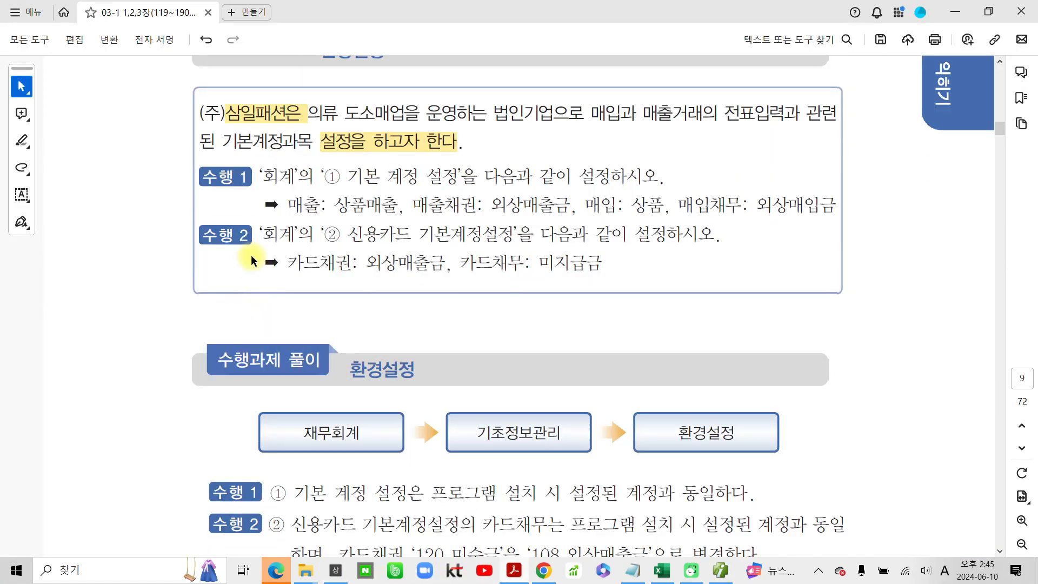
left_click_drag(205, 233, 251, 235)
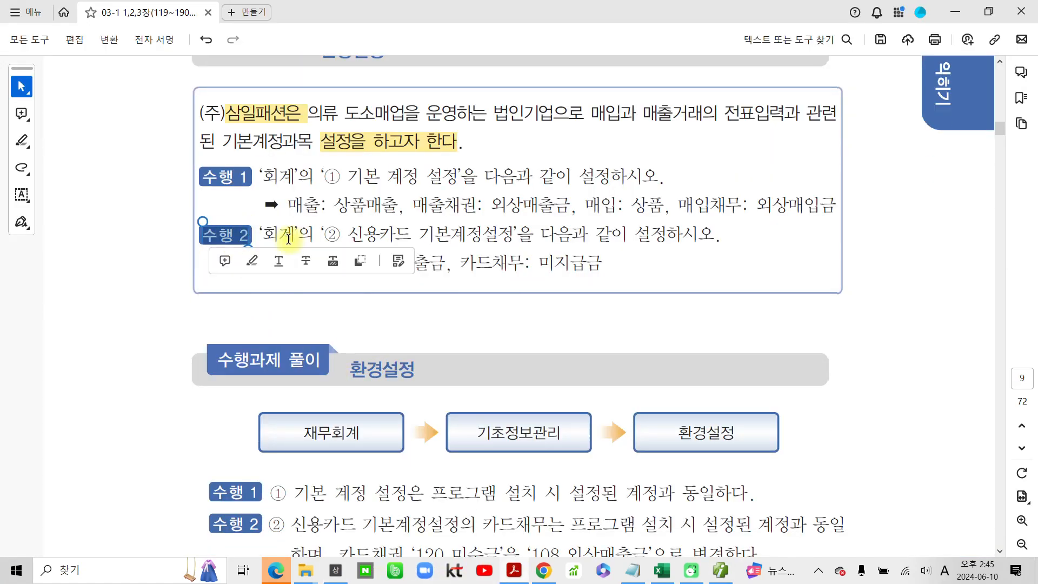
left_click(295, 238)
left_click_drag(320, 234, 514, 232)
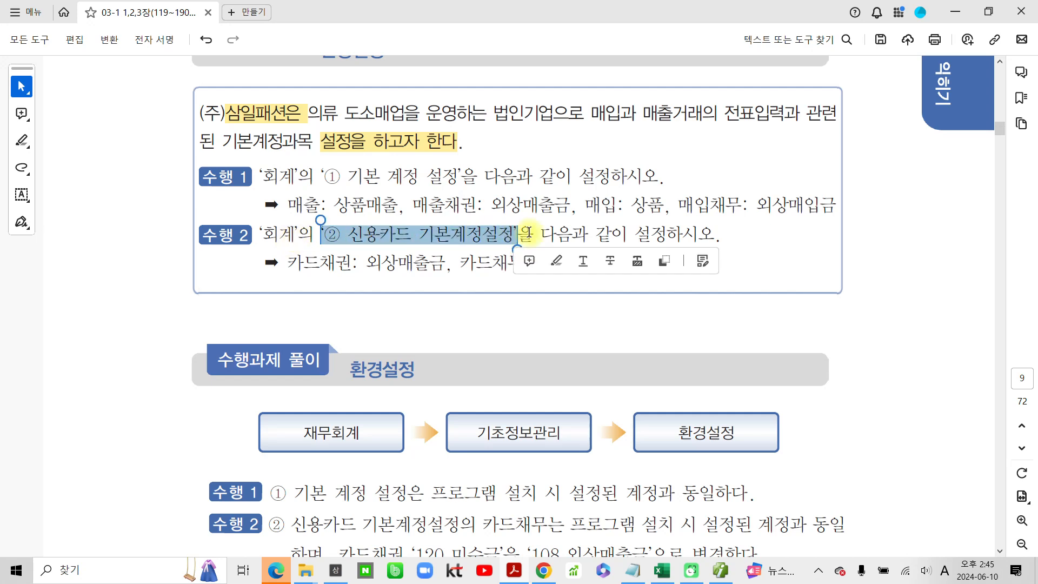
left_click(534, 262)
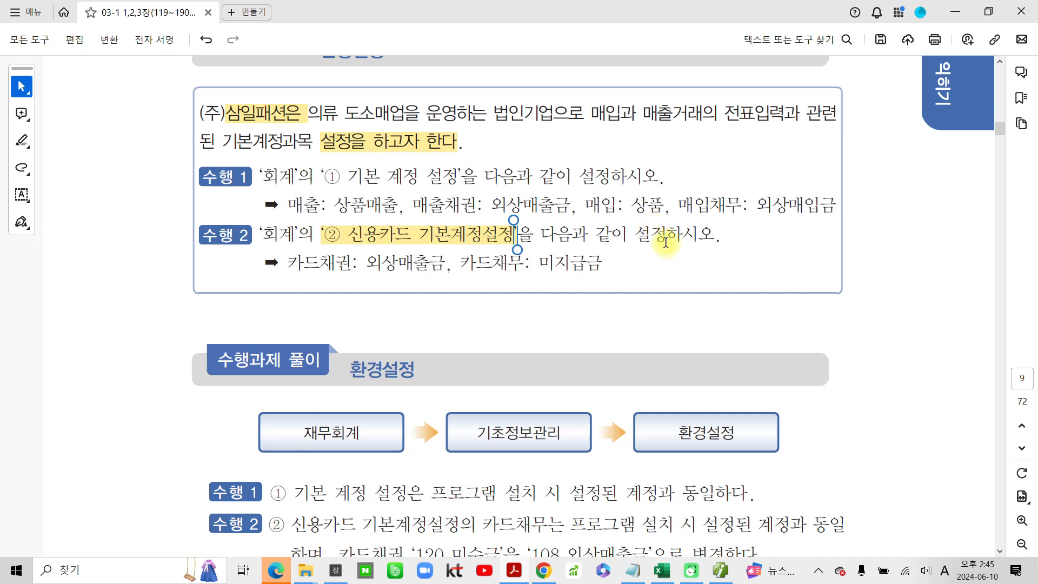
left_click(349, 266)
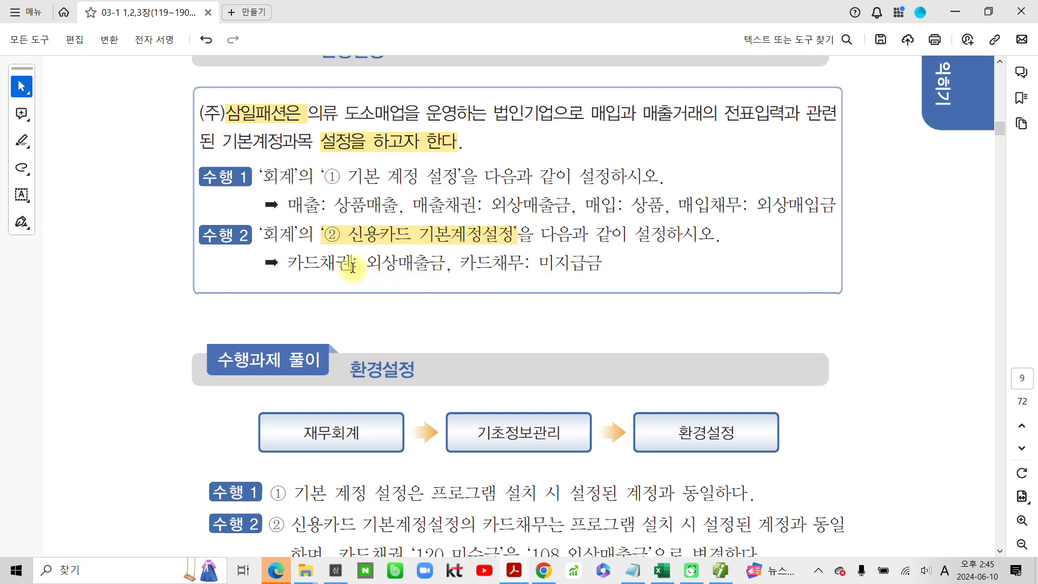
left_click(491, 263)
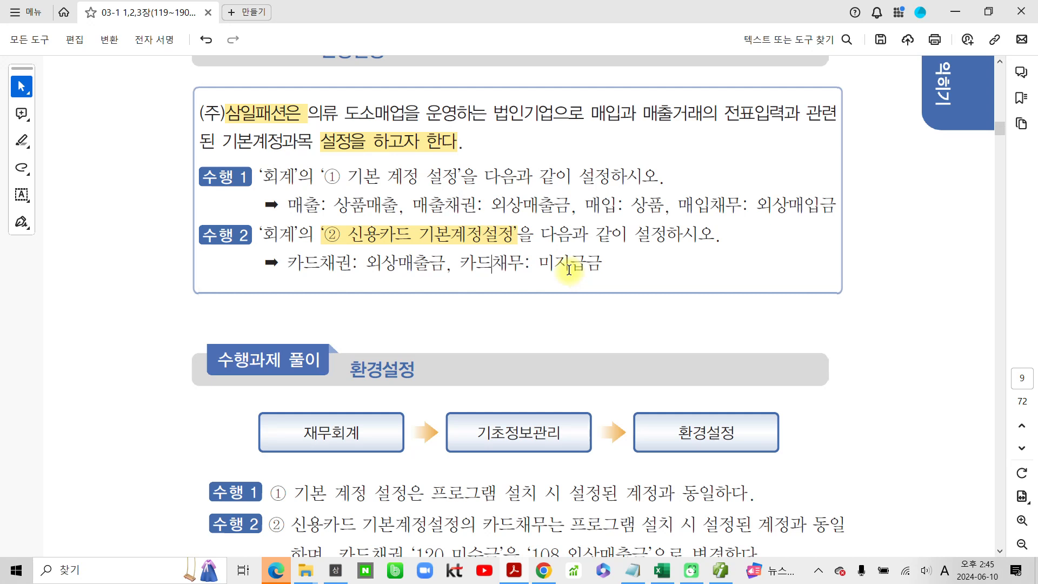
- Switch to SmartA and examine the ② 신용카드 기본계정설정 section, especially the 카드채권 account
left_click(720, 570)
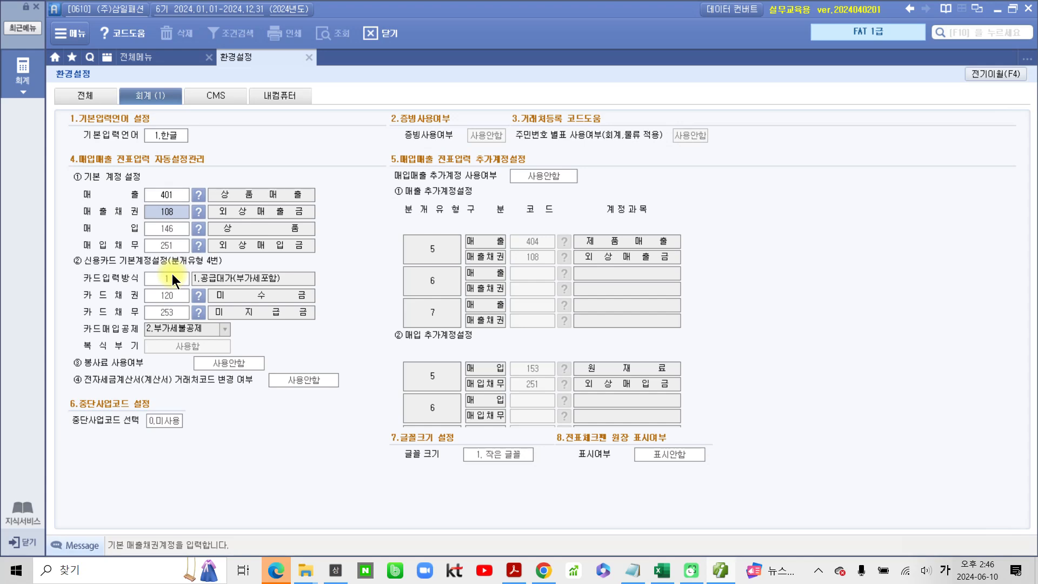
mouse_move(178, 254)
left_mouse_down()
mouse_move(216, 265)
mouse_move(187, 251)
left_mouse_up()
left_click_drag(84, 266, 87, 335)
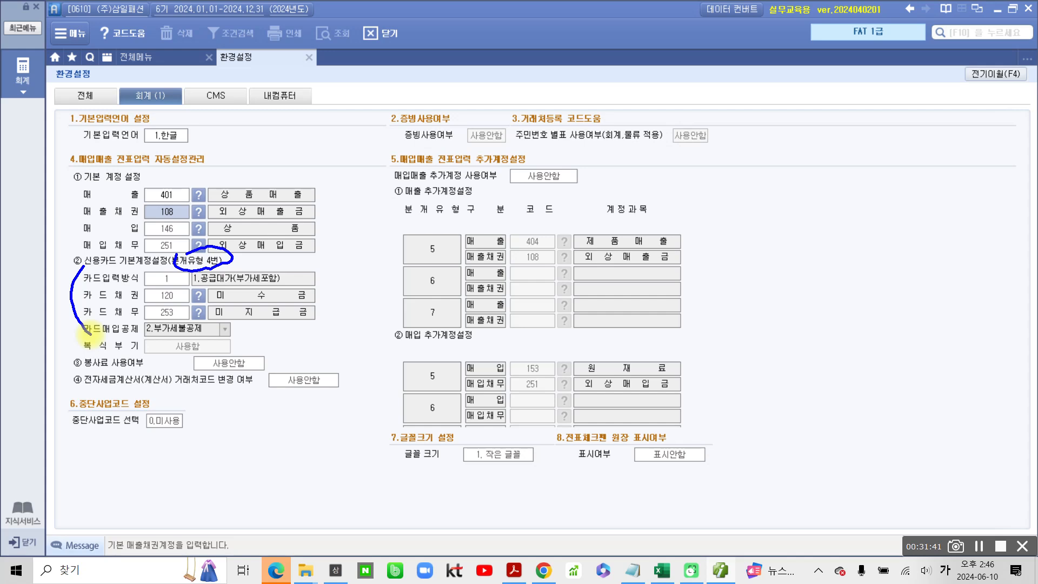
left_click_drag(213, 298, 319, 304)
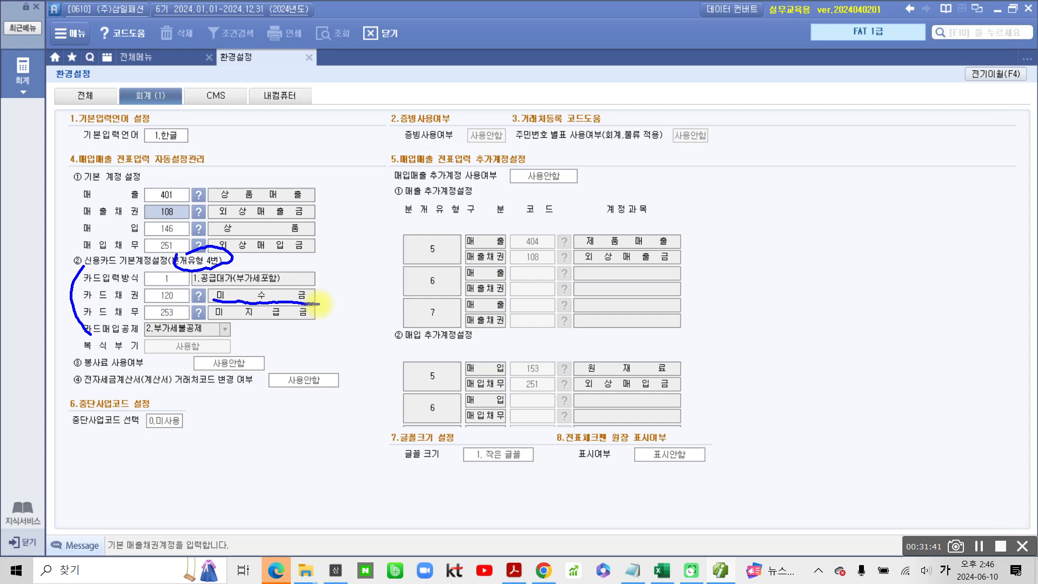
key("Escape")
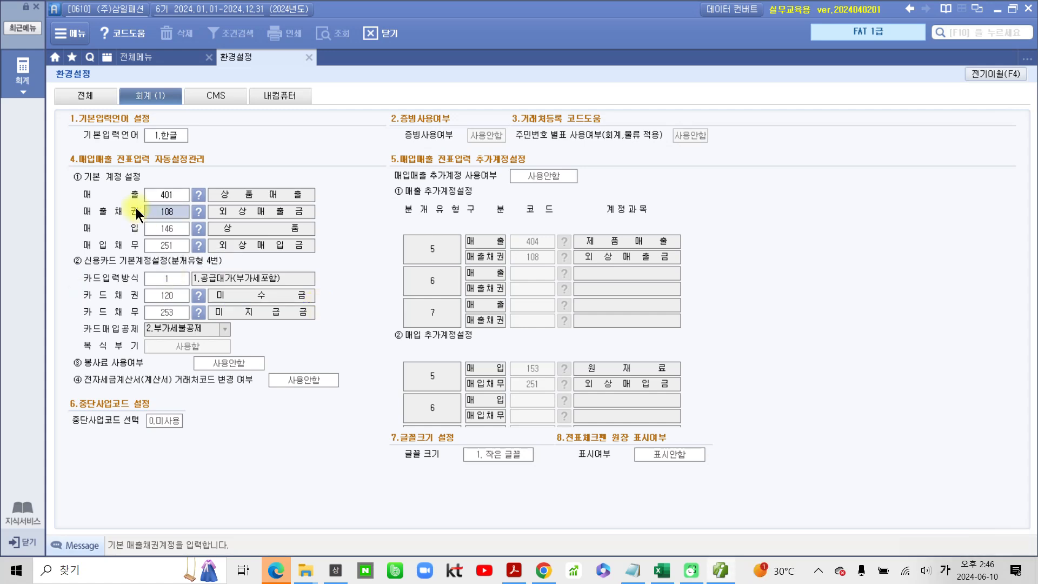
- Search the account code help for 외상 and assign 108 외상매출금 as the 카드채권 account in ② 신용카드 기본계정설정
left_click(201, 299)
type("외상")
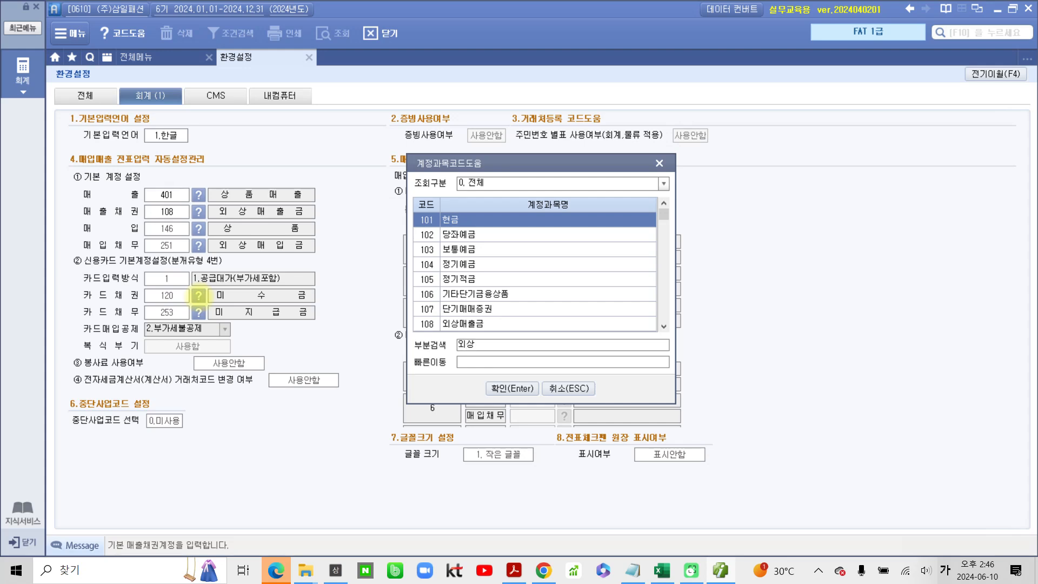
key("Return")
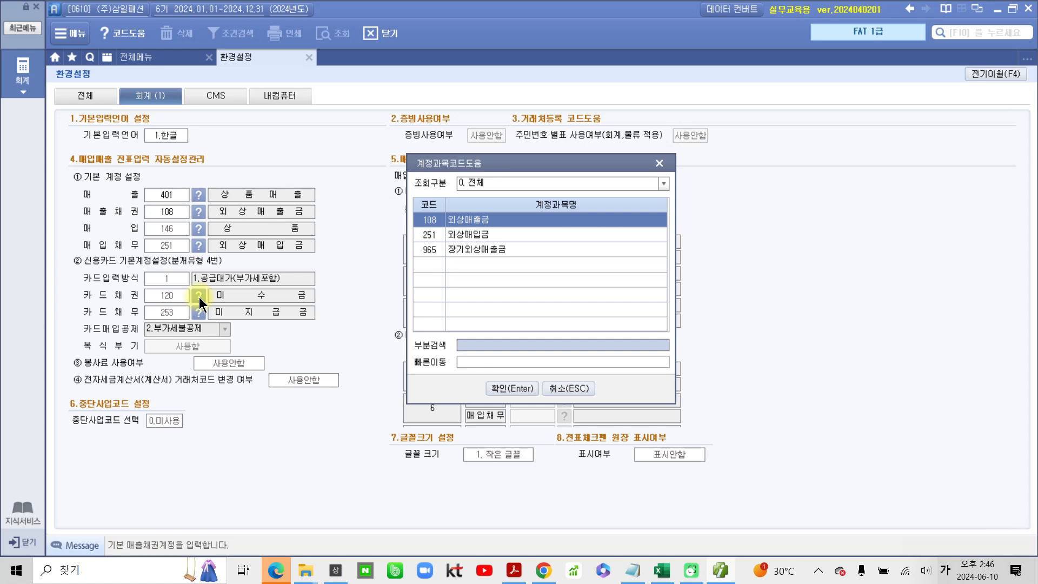
key("Return")
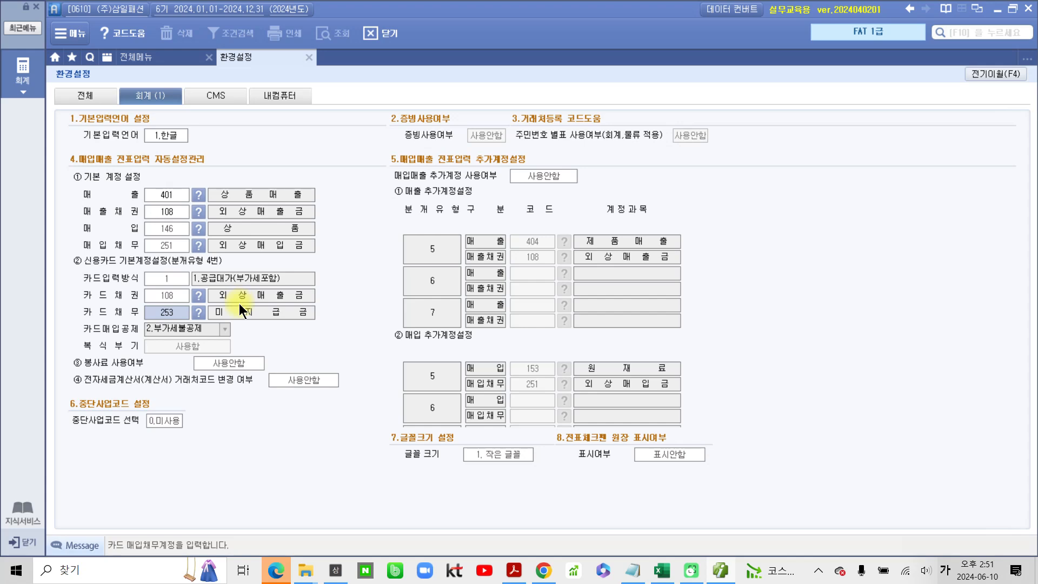
- Switch to the textbook PDF and review the 환경설정 solution text and the completed settings screen
left_click(720, 570)
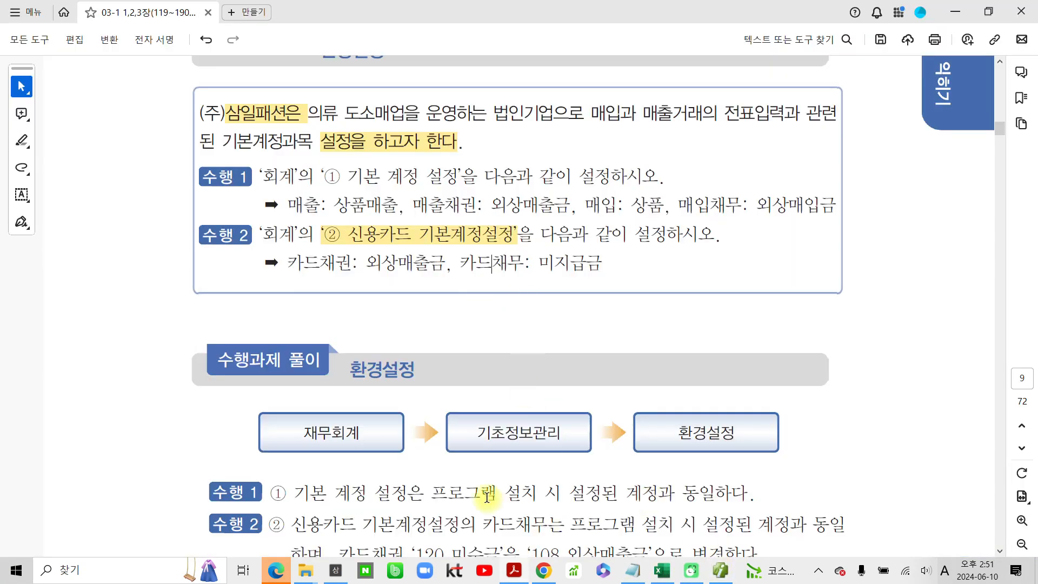
scroll(487, 500, "down", 4)
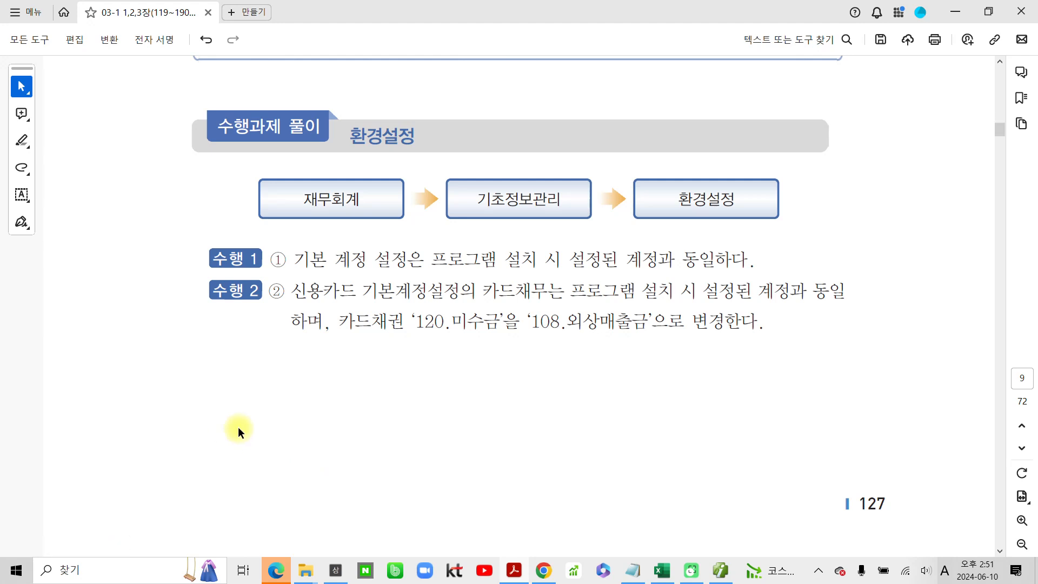
scroll(238, 430, "down", 5)
scroll(238, 427, "down", 2)
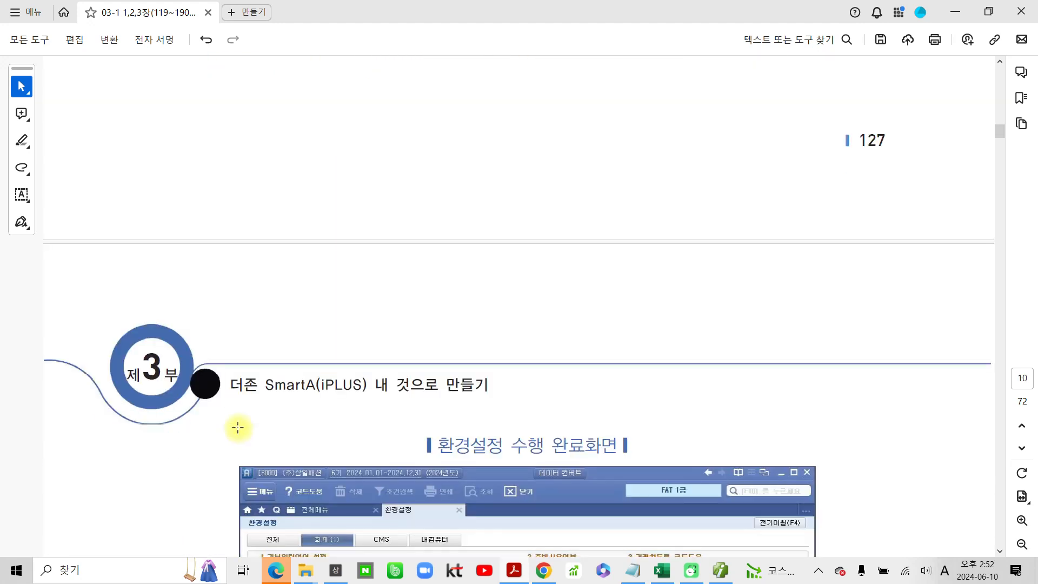
scroll(238, 427, "down", 7)
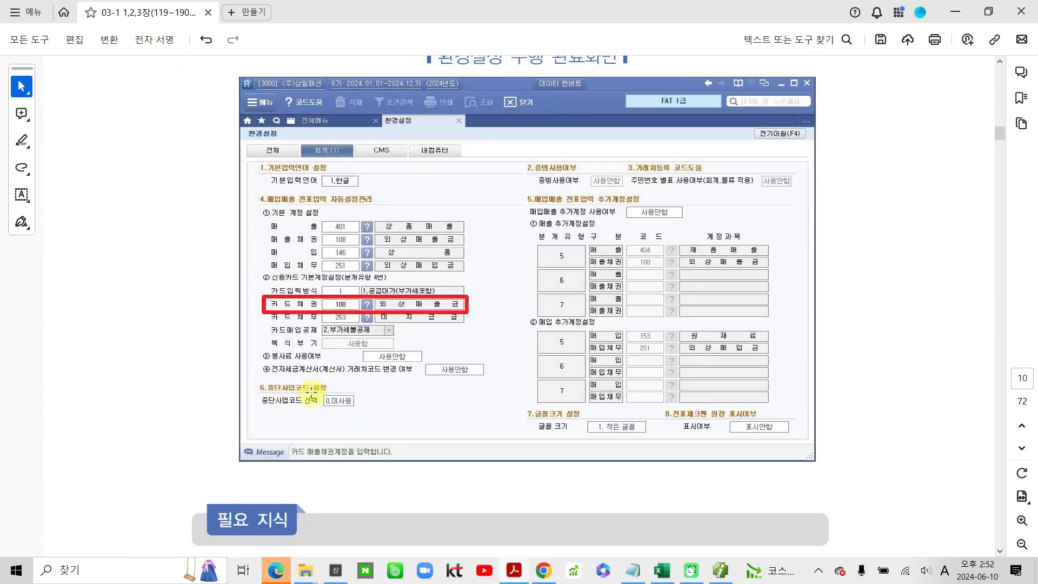
scroll(302, 392, "down", 1)
scroll(311, 391, "down", 3)
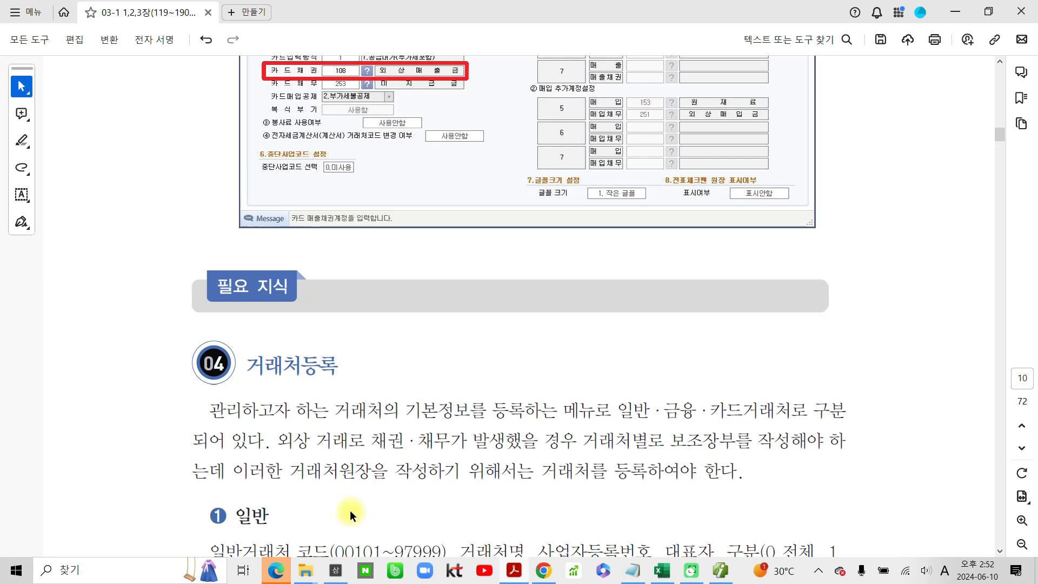
- Highlight the text 래처등록 in the section 04 heading of the textbook
scroll(349, 511, "down", 4)
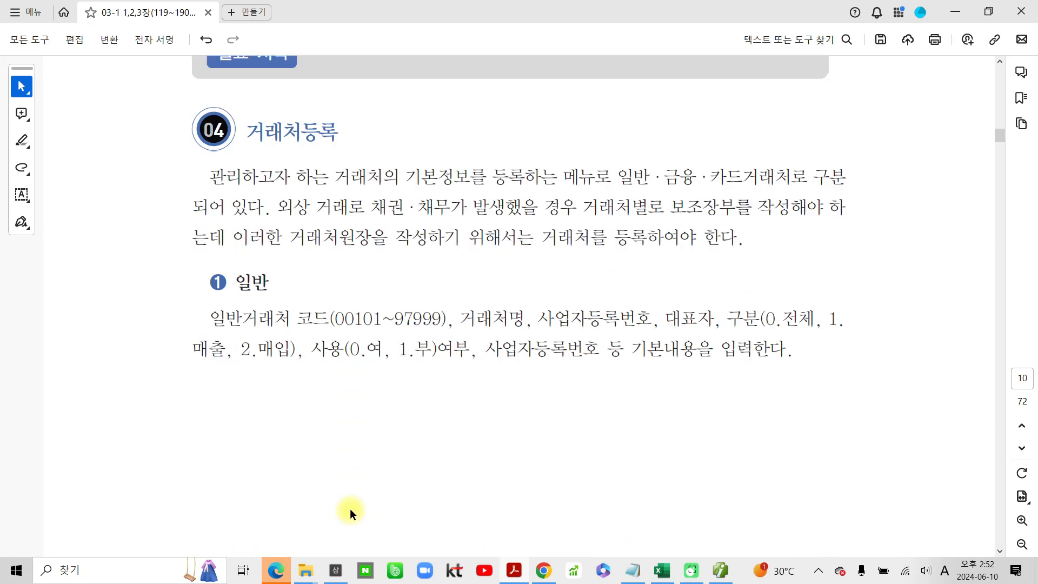
left_click_drag(263, 133, 339, 133)
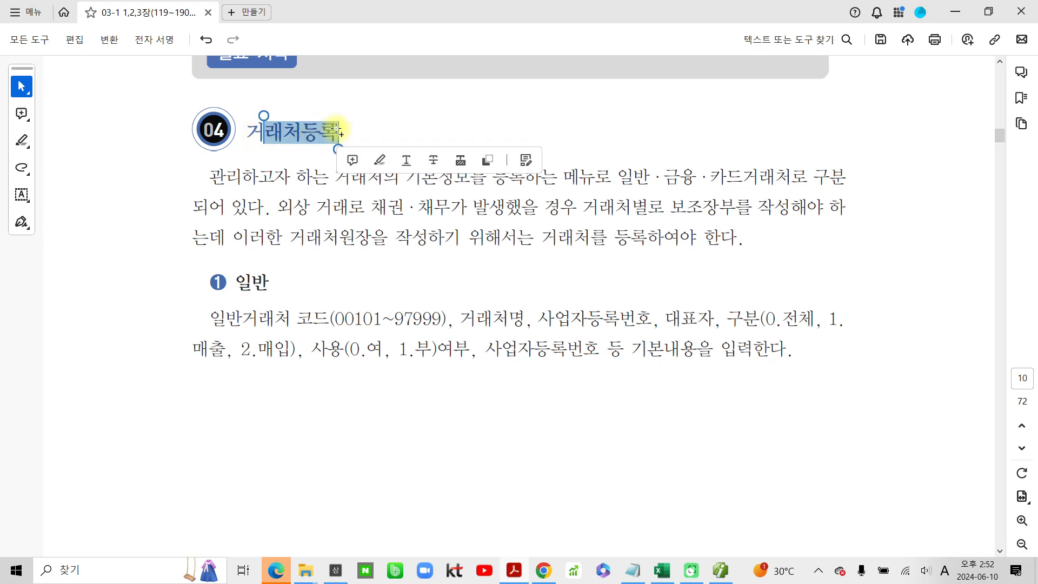
left_click(382, 159)
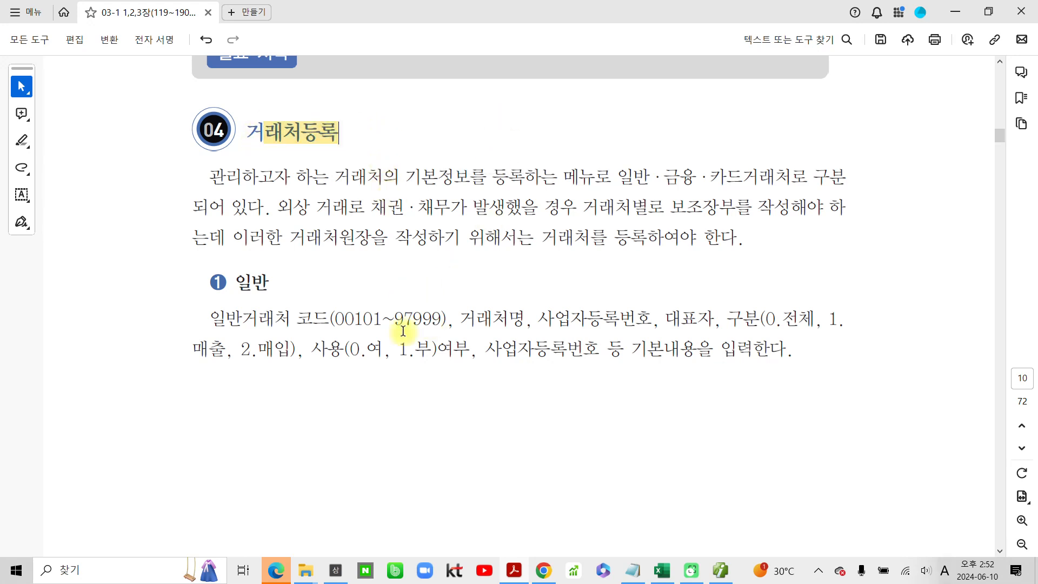
- Highlight the customer types 일반·금융 and 카드 in the opening sentence of the 거래처등록 section
scroll(402, 330, "down", 3)
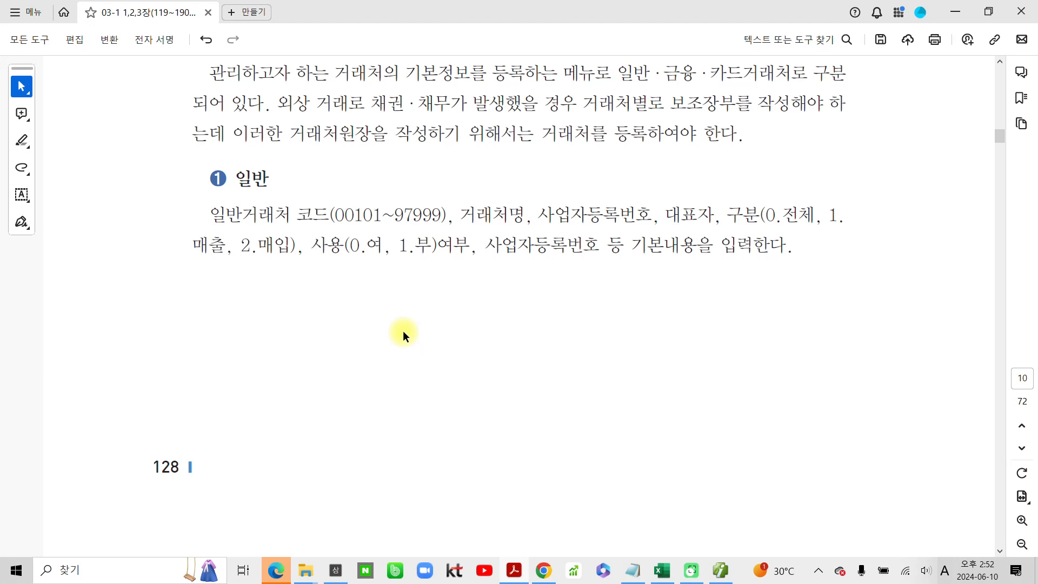
scroll(403, 331, "down", 10)
scroll(402, 335, "down", 8)
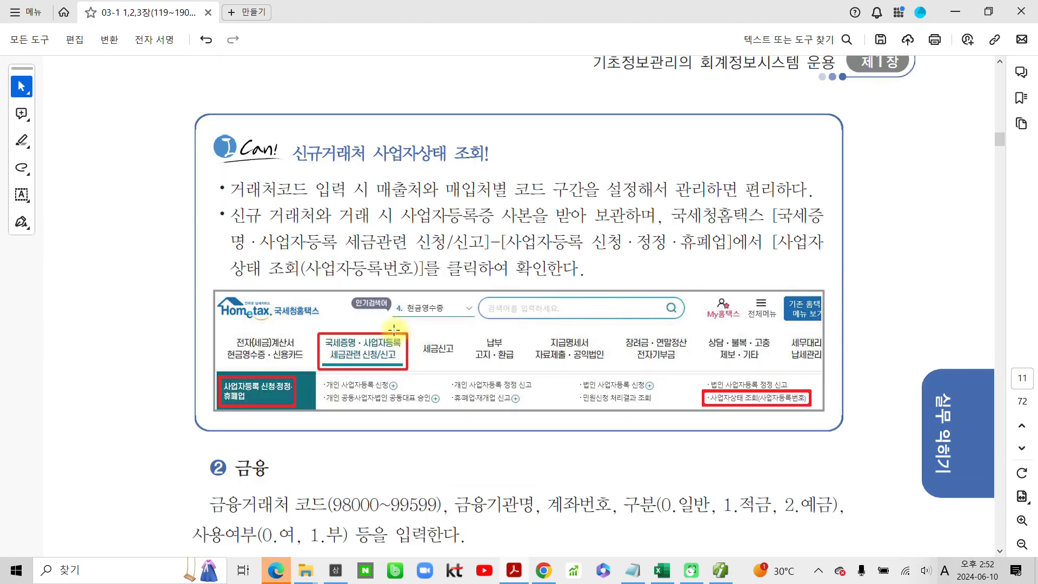
scroll(400, 332, "down", 2)
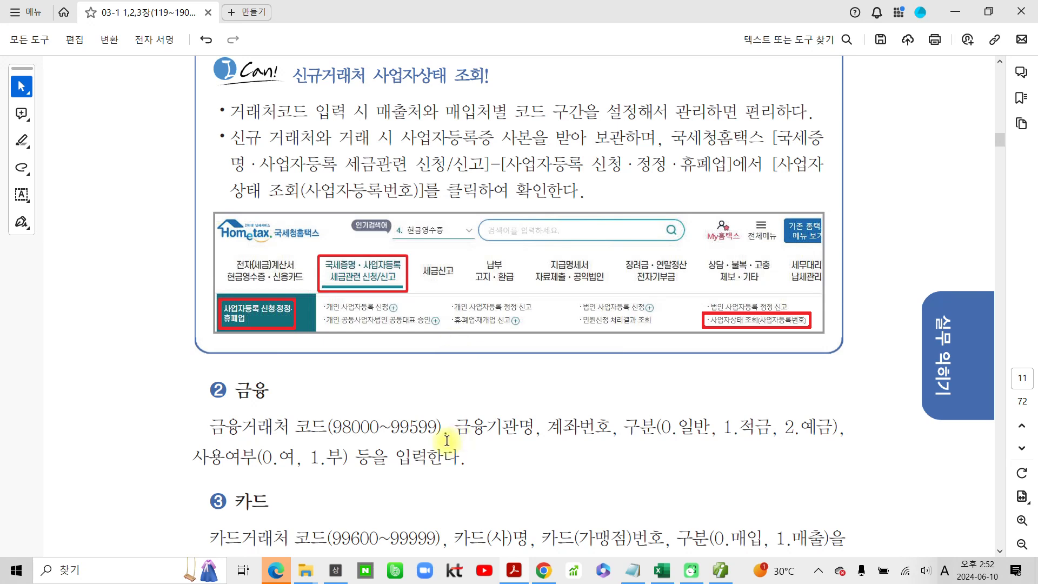
scroll(446, 439, "up", 14)
scroll(449, 452, "up", 10)
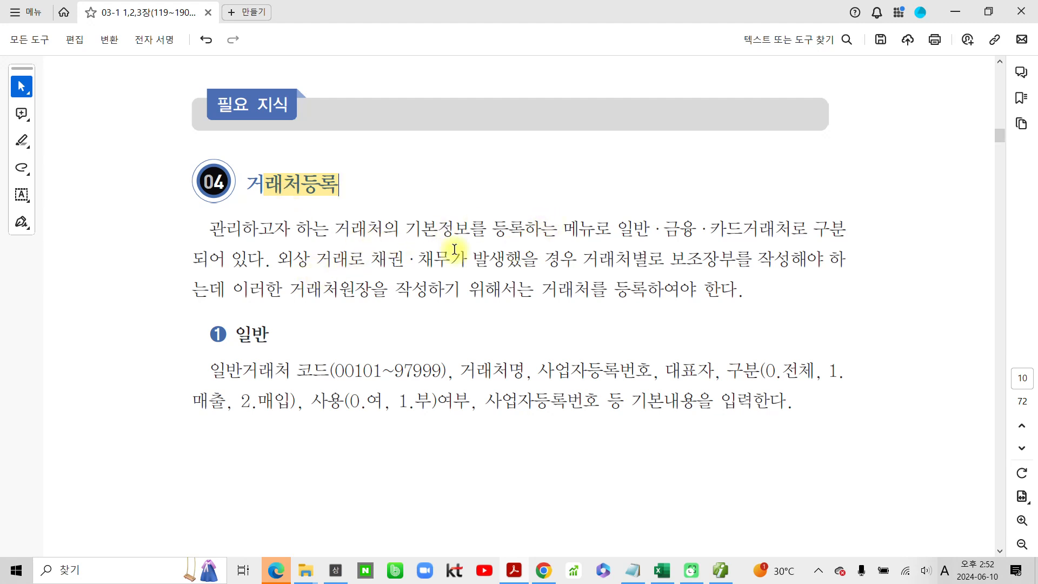
left_click_drag(619, 227, 641, 226)
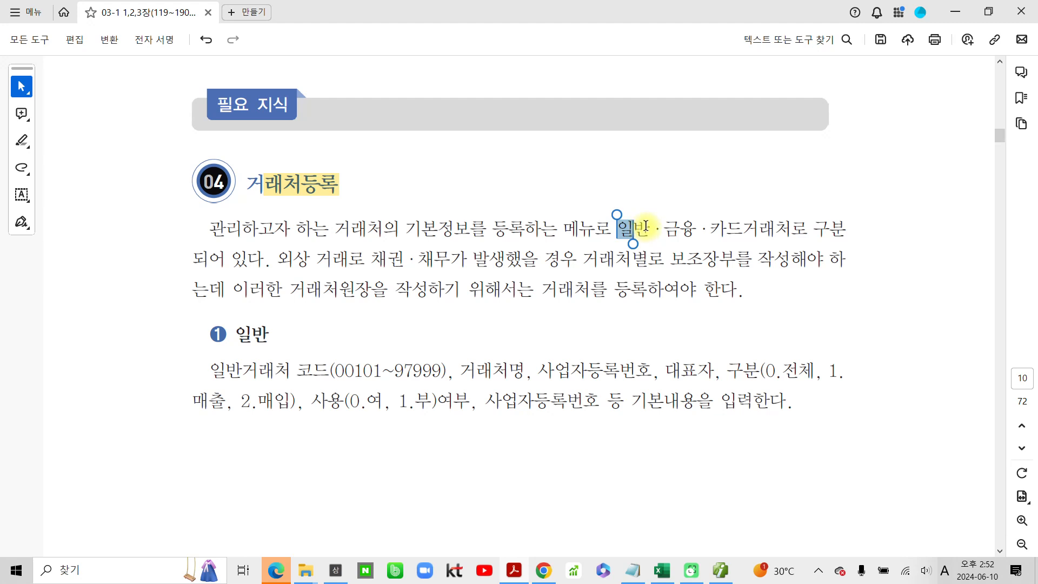
left_click(630, 227)
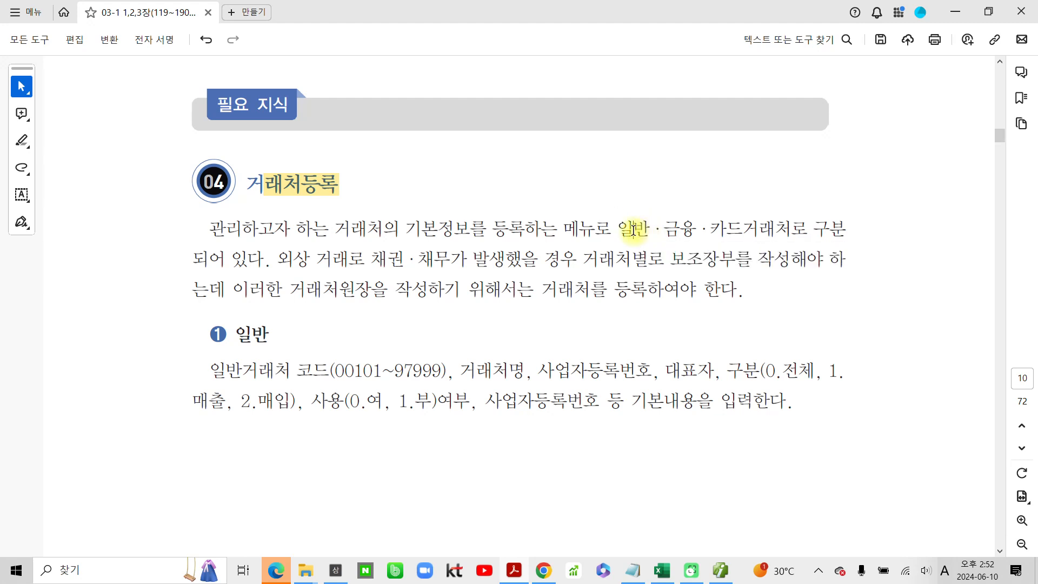
left_click_drag(616, 228, 670, 226)
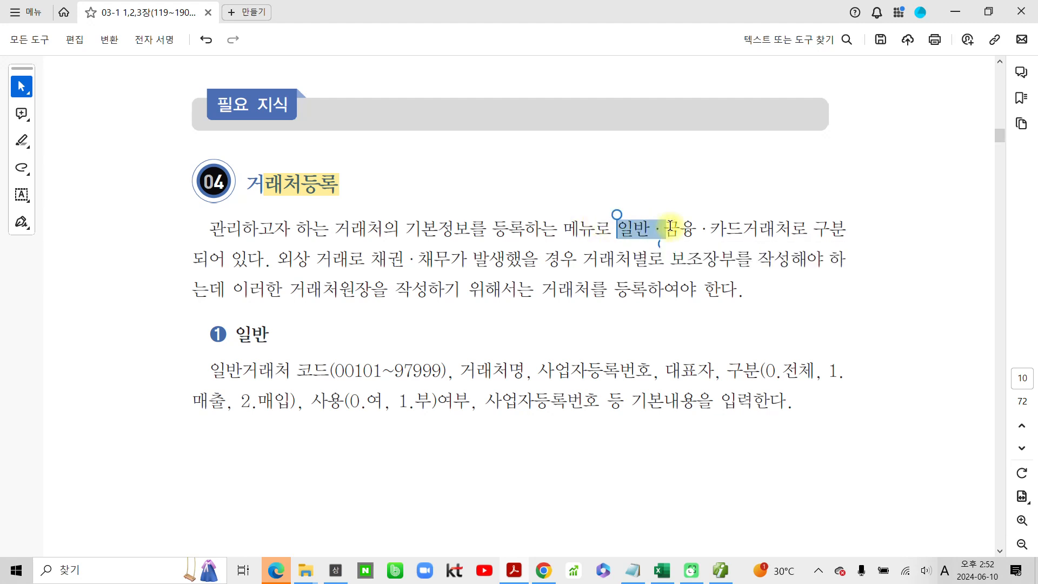
left_click(701, 253)
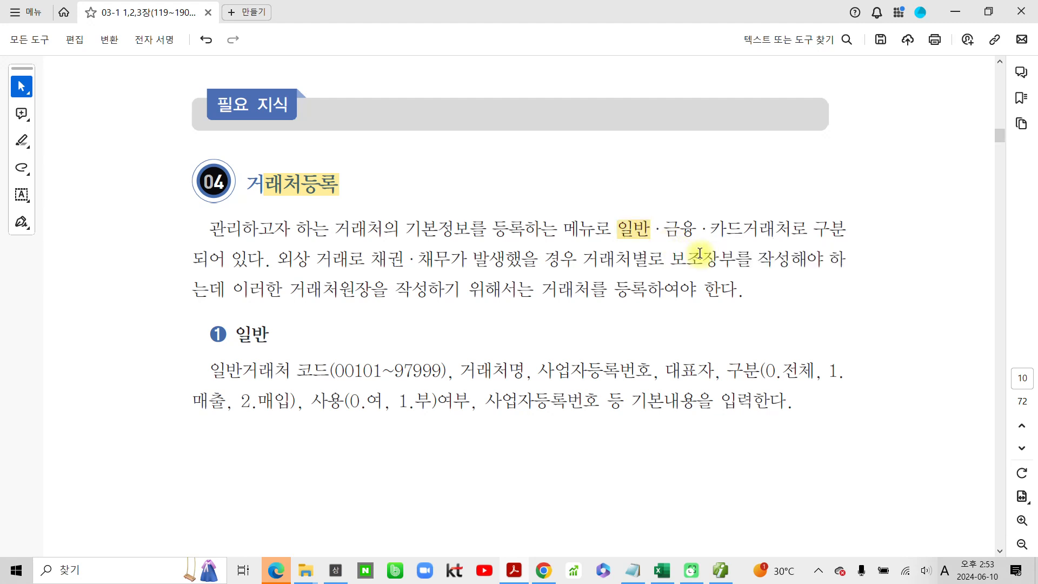
left_click_drag(651, 229, 738, 226)
left_click(738, 259)
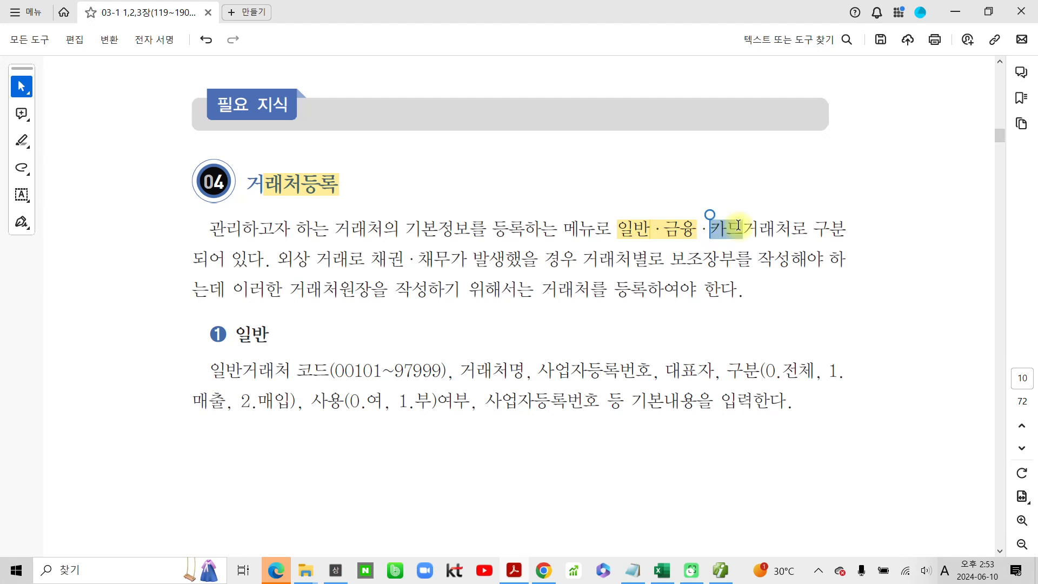
left_click(774, 251)
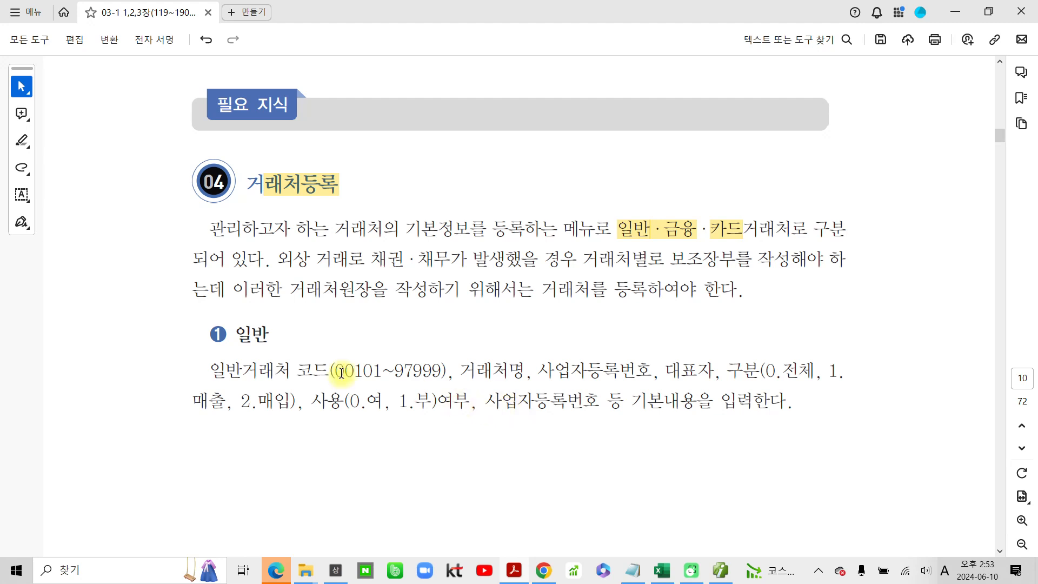
- Highlight the 일반거래처 code range ending in 97999 in the ① 일반 description
scroll(341, 372, "down", 3)
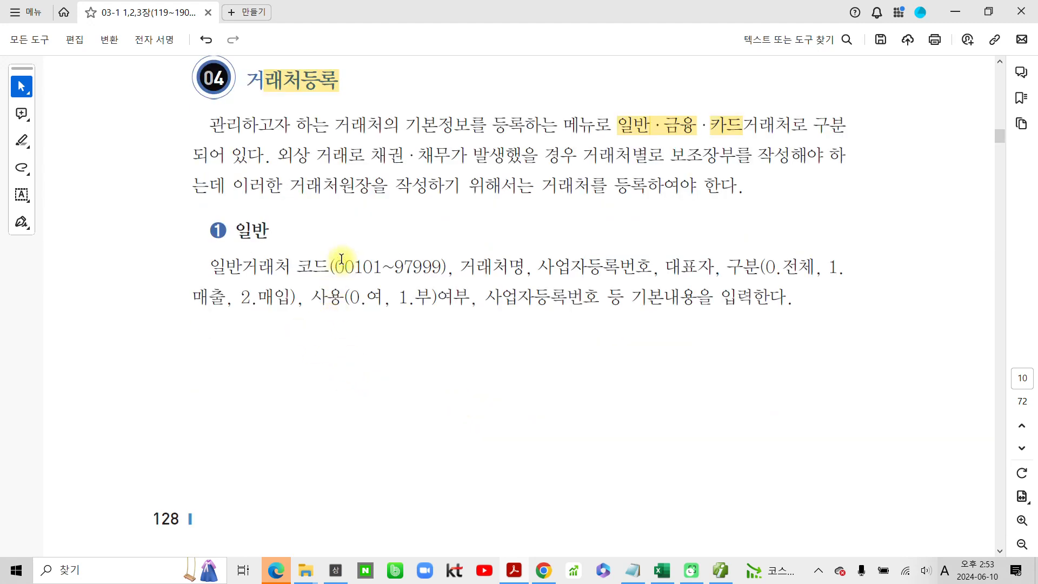
left_click_drag(344, 265, 459, 252)
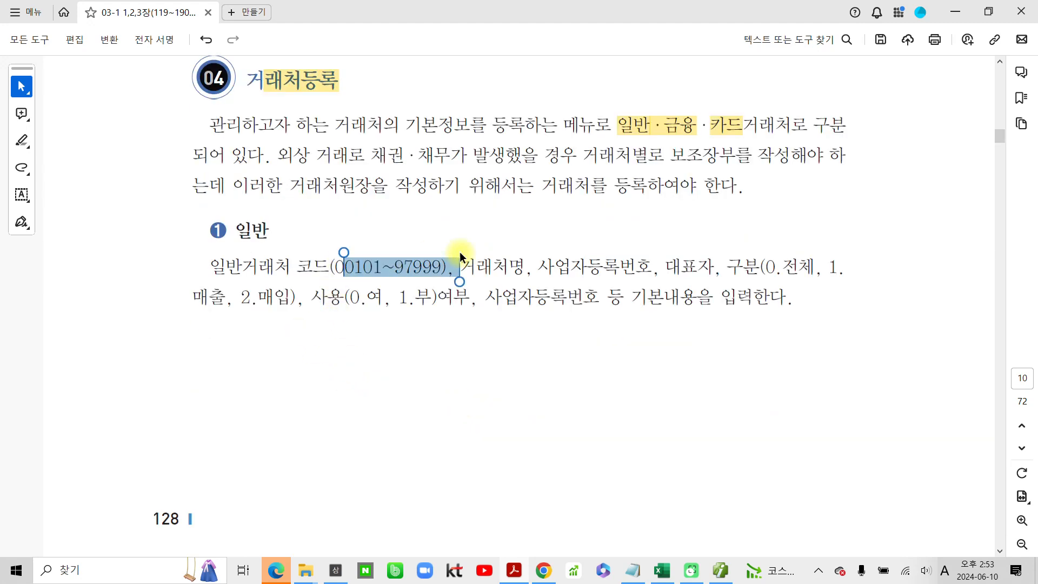
left_click(489, 241)
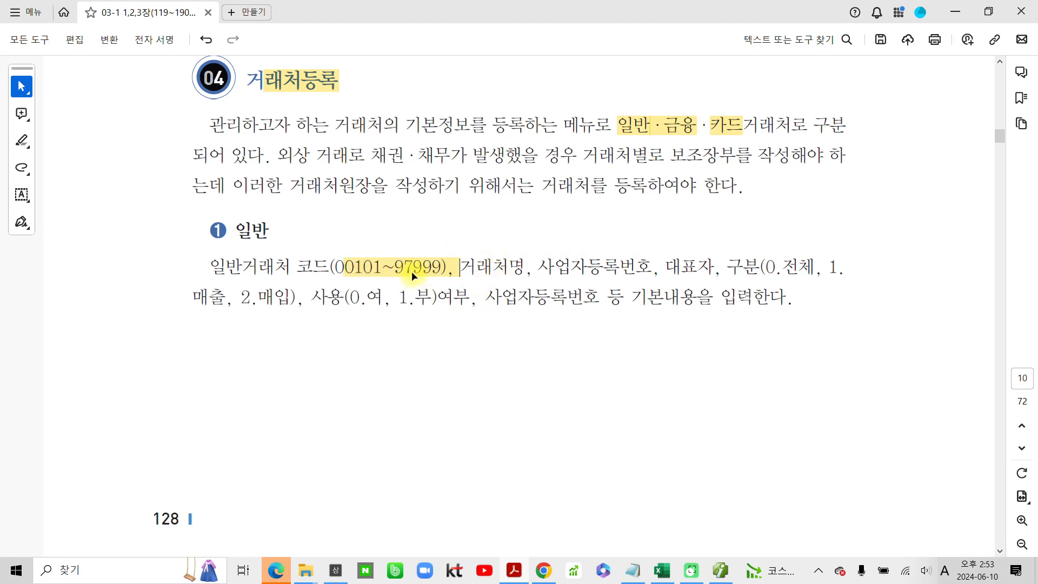
- Highlight the end of the 금융거래처 code range, ~99599, in the ② 금융 description
scroll(338, 352, "down", 6)
scroll(335, 354, "down", 12)
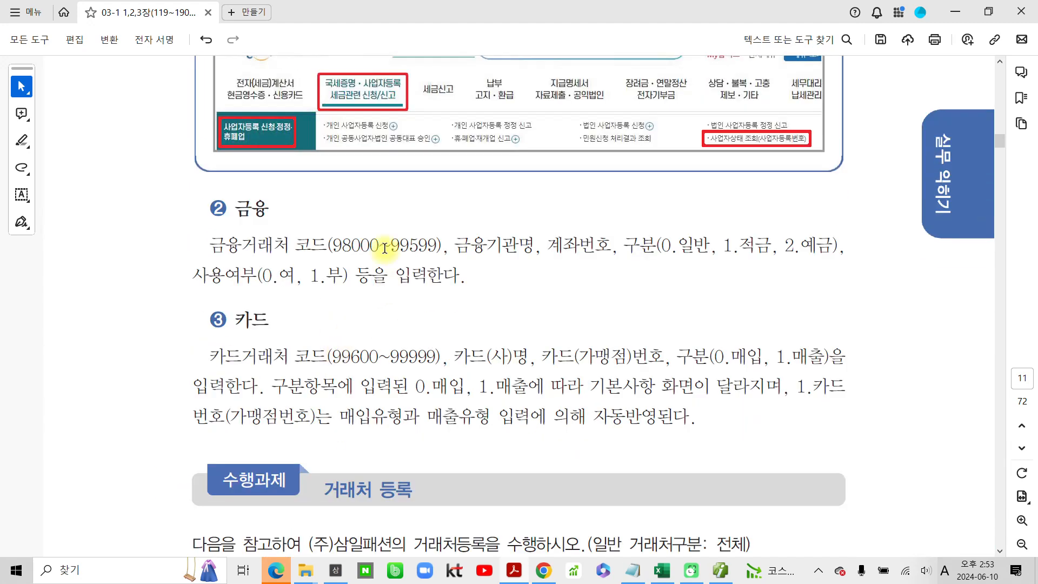
left_click_drag(379, 246, 435, 243)
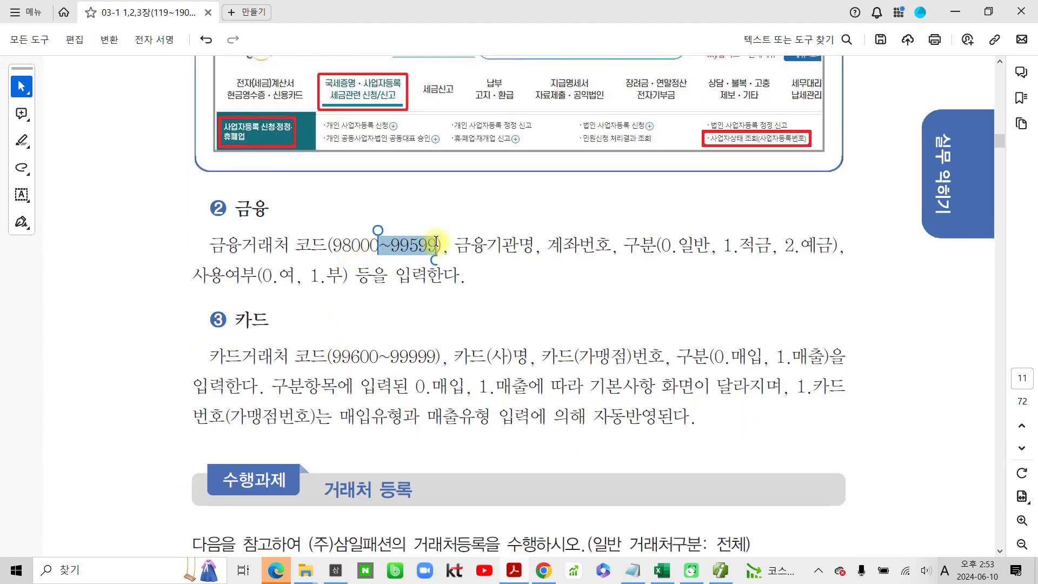
left_click(489, 268)
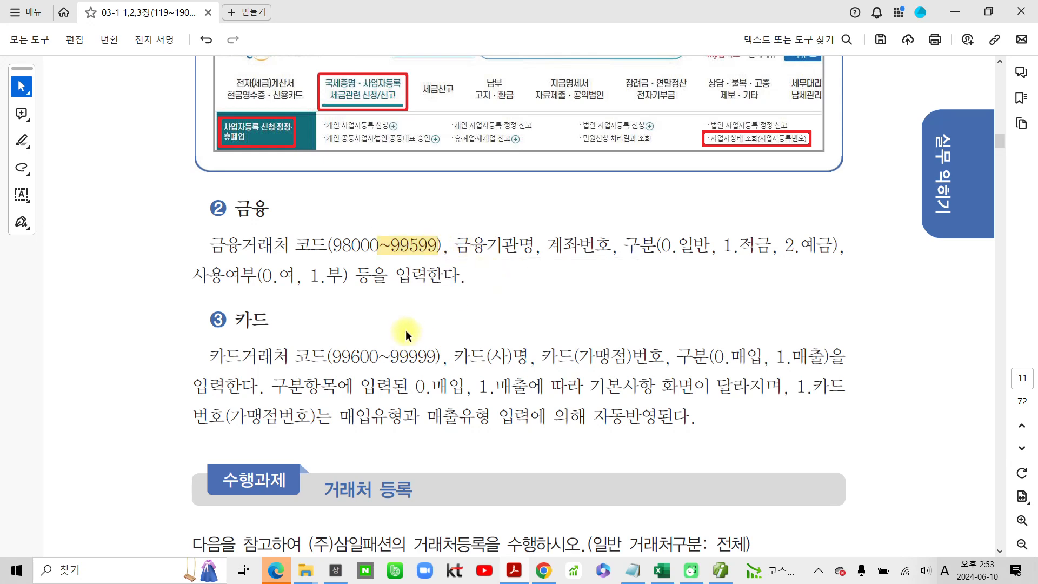
- Highlight the end of the 카드거래처 code range, ~99999, in the ③ 카드 description
scroll(399, 332, "down", 2)
scroll(402, 319, "down", 2)
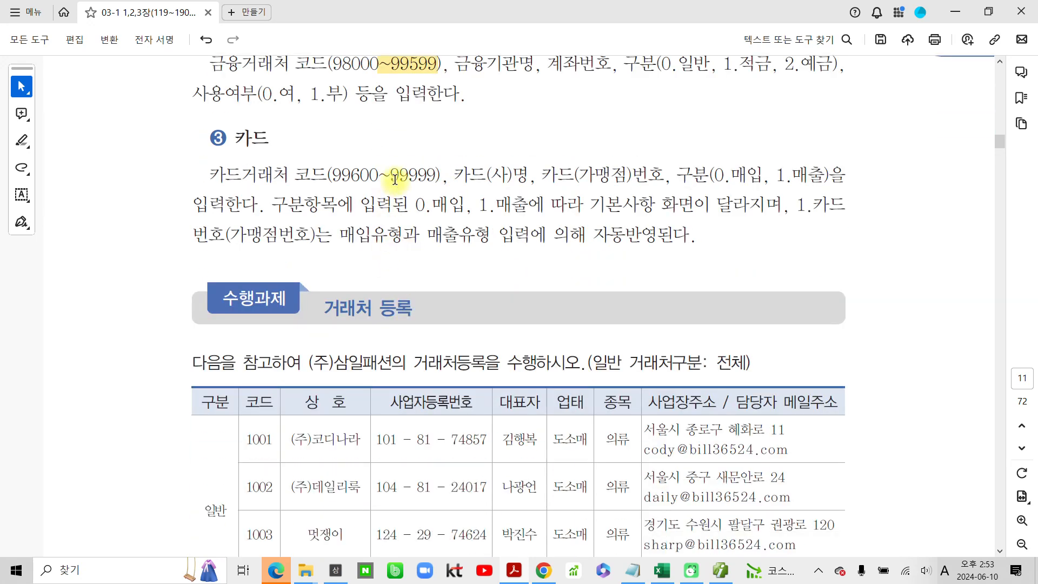
left_click_drag(377, 173, 449, 177)
left_click(488, 201)
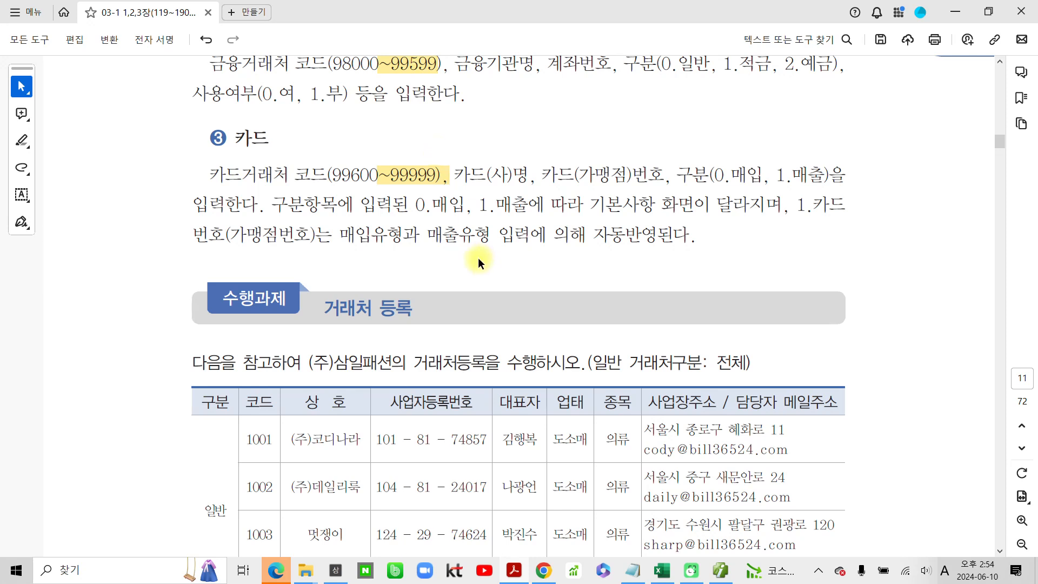
- Switch to SmartA(iPLUS), close 환경설정 and open 거래처등록
scroll(274, 395, "down", 2)
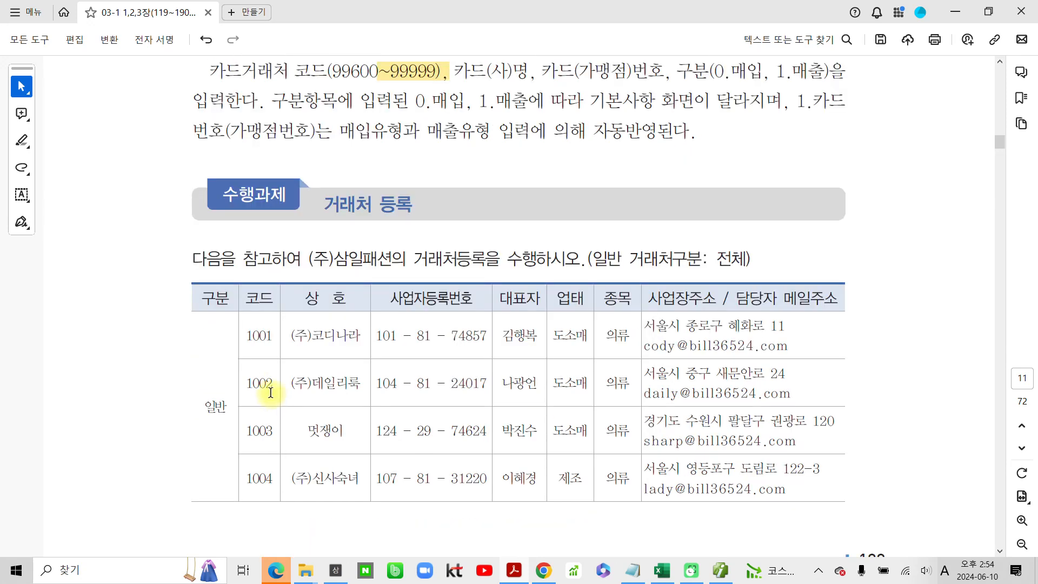
left_click(720, 570)
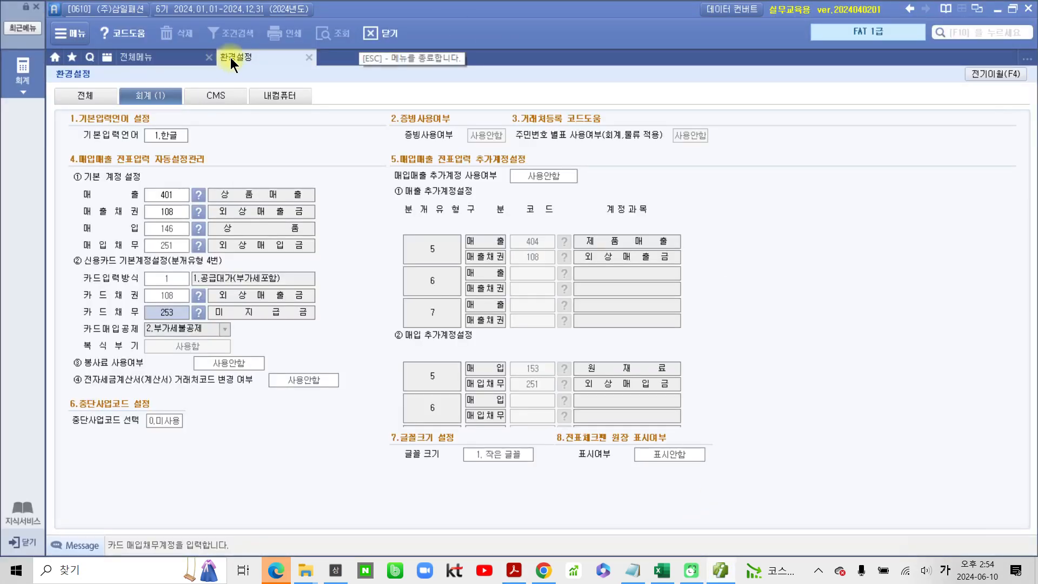
left_click(310, 58)
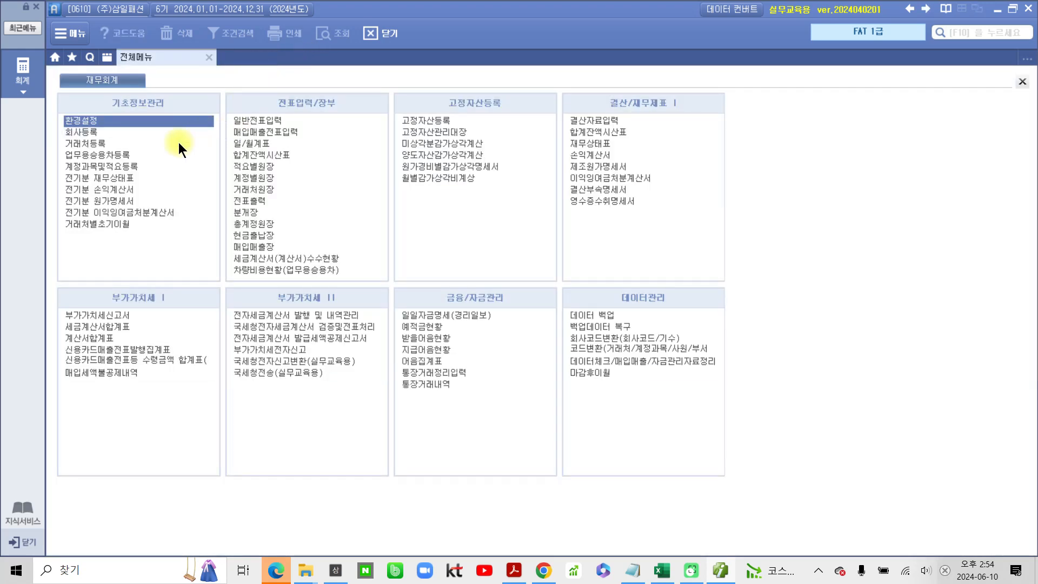
left_click(82, 143)
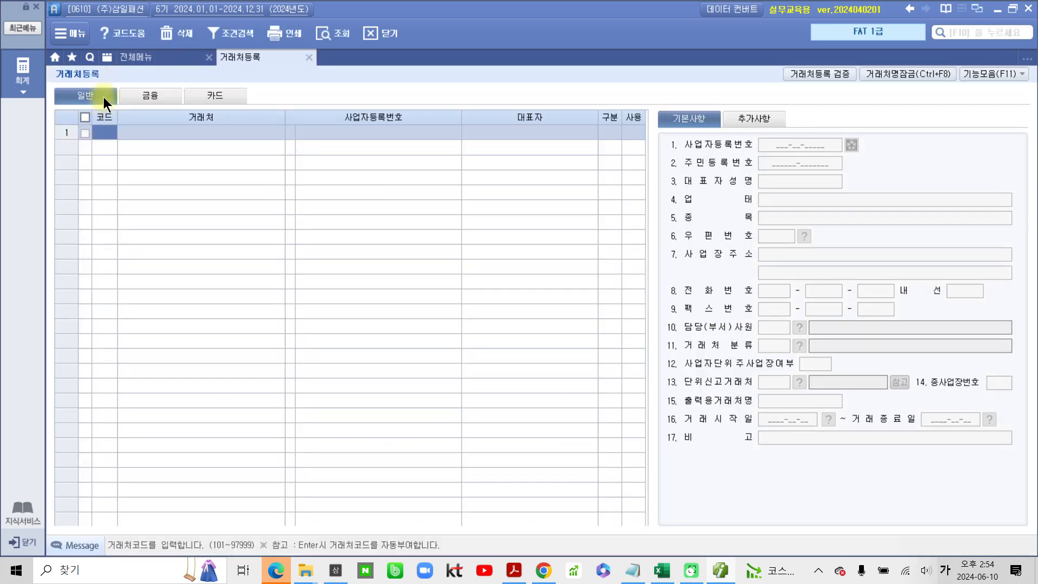
- View the 금융 and 카드 registration screens in 거래처등록
left_click(148, 95)
left_click(229, 100)
left_click(154, 98)
- Switch to the textbook PDF and review the 거래처 등록 task table, starting with the 일반 customers and continuing onto the following page
left_click(513, 570)
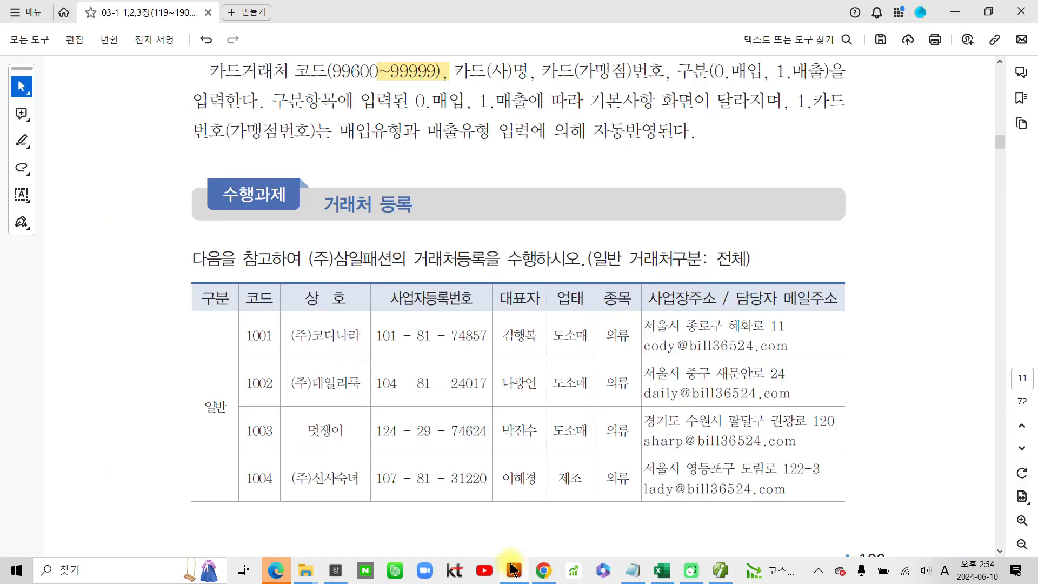
scroll(333, 397, "down", 3)
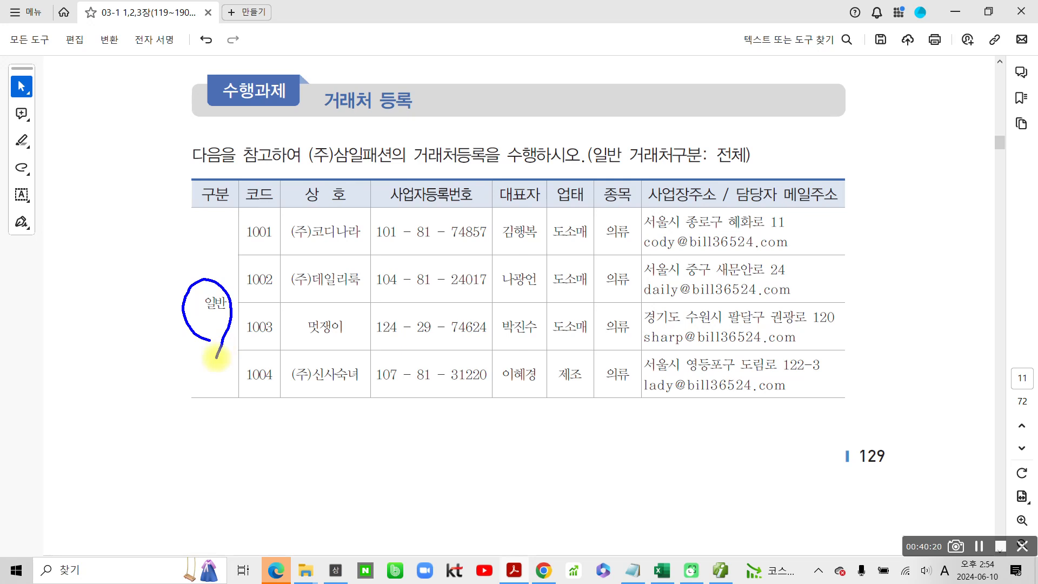
scroll(380, 387, "down", 12)
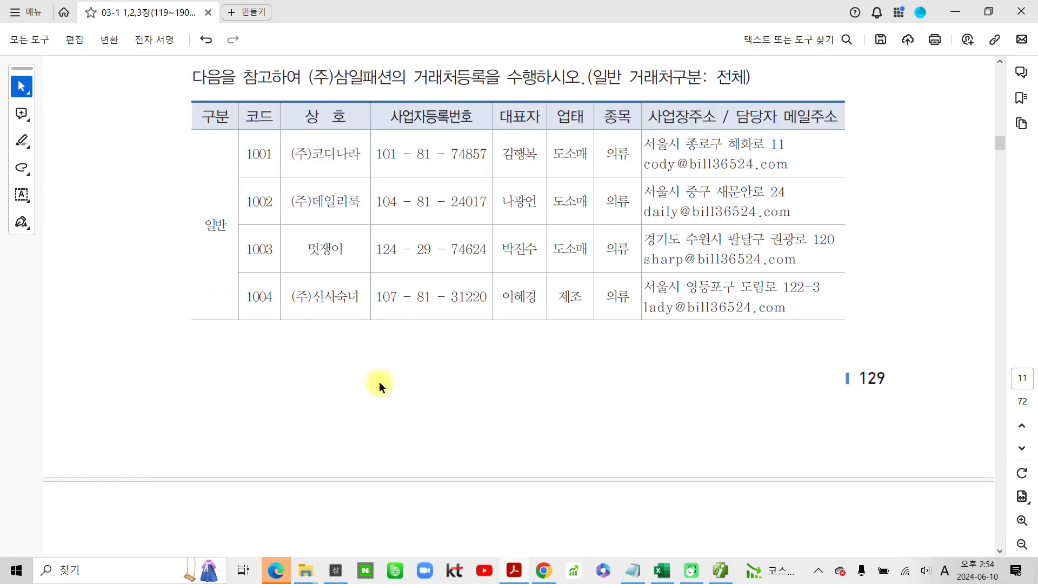
scroll(387, 391, "down", 4)
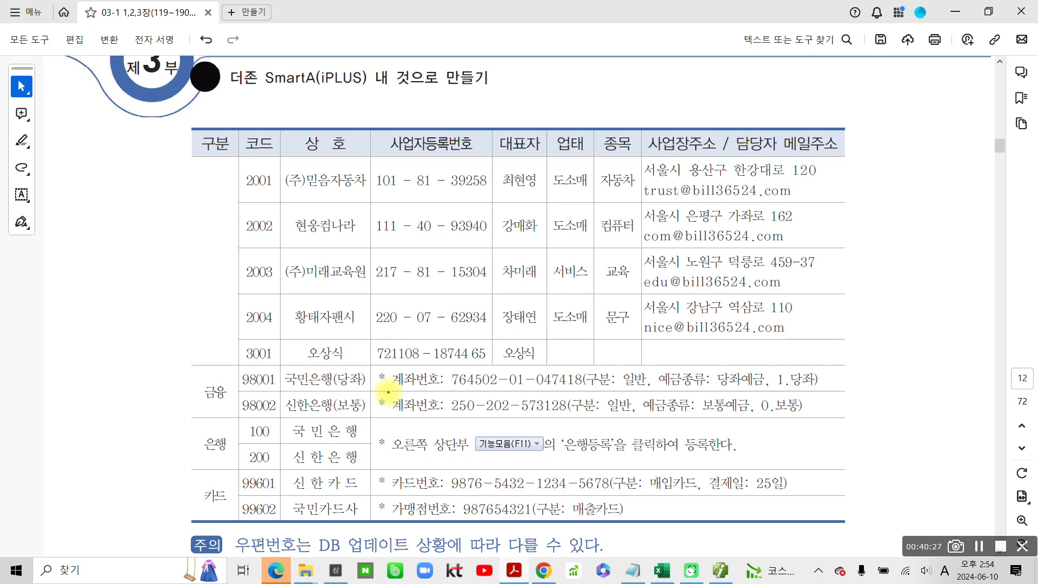
- Compare the individual customer's registration number with the business registration numbers above it, using temporary pen marks, and select that number
mouse_move(340, 346)
left_mouse_down()
mouse_move(332, 360)
mouse_move(341, 357)
left_mouse_up()
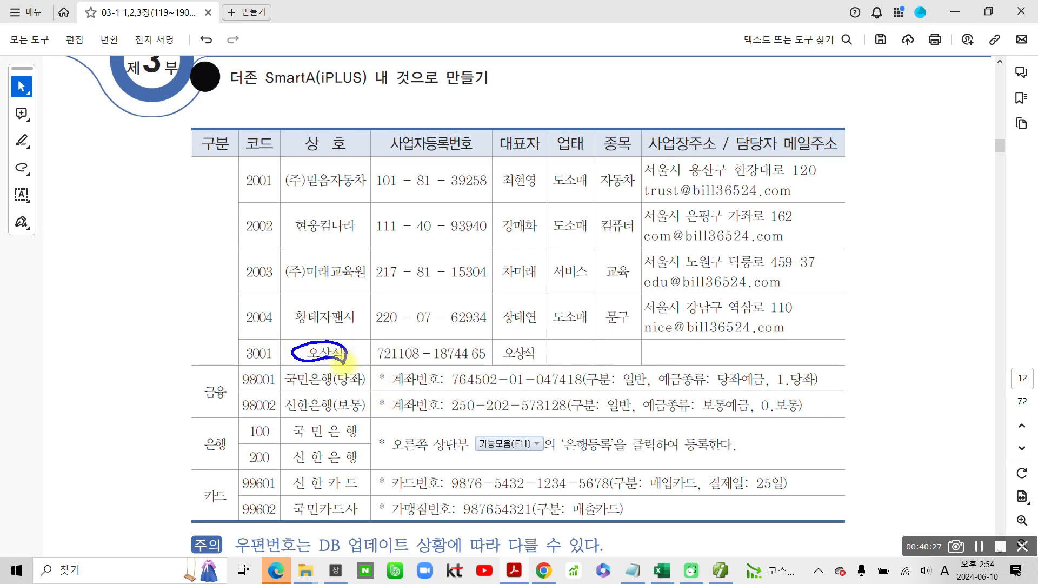
mouse_move(498, 328)
left_mouse_down()
mouse_move(475, 325)
mouse_move(350, 235)
mouse_move(486, 143)
mouse_move(500, 289)
left_mouse_up()
mouse_move(370, 340)
left_mouse_down()
mouse_move(470, 363)
mouse_move(489, 338)
mouse_move(368, 341)
left_mouse_up()
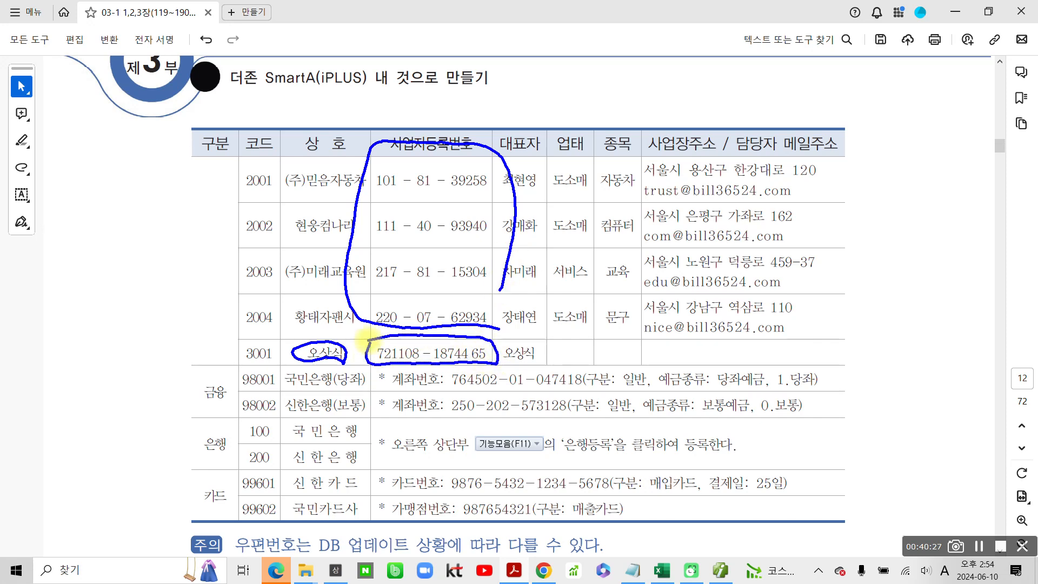
left_click_drag(367, 283, 367, 287)
left_click_drag(361, 340, 363, 367)
key("Escape")
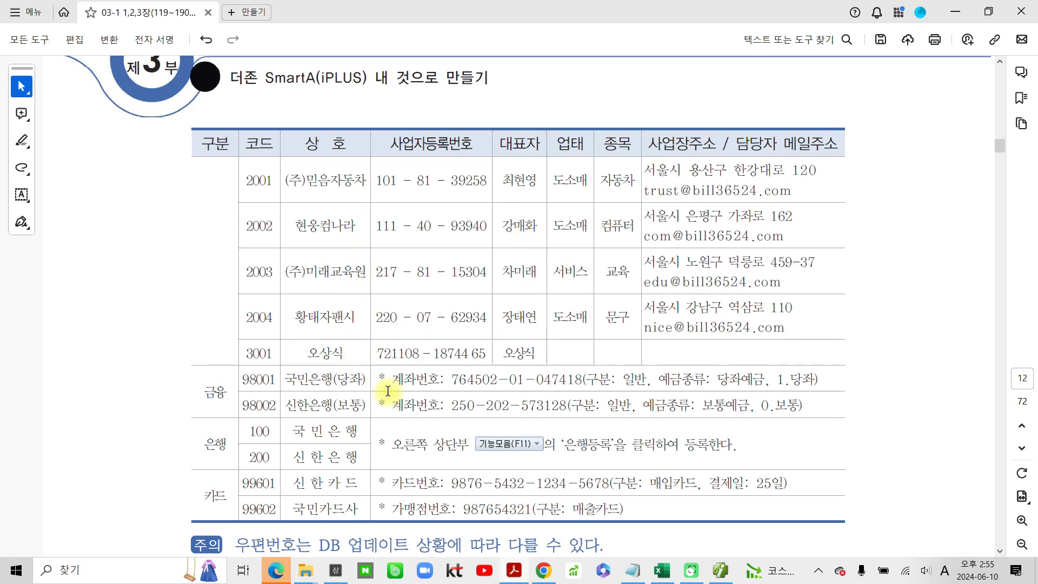
left_click_drag(375, 353, 476, 351)
- Examine the 금융 group and the 코드 column including the bank codes, circling them temporarily and clearing the marks
scroll(454, 346, "down", 3)
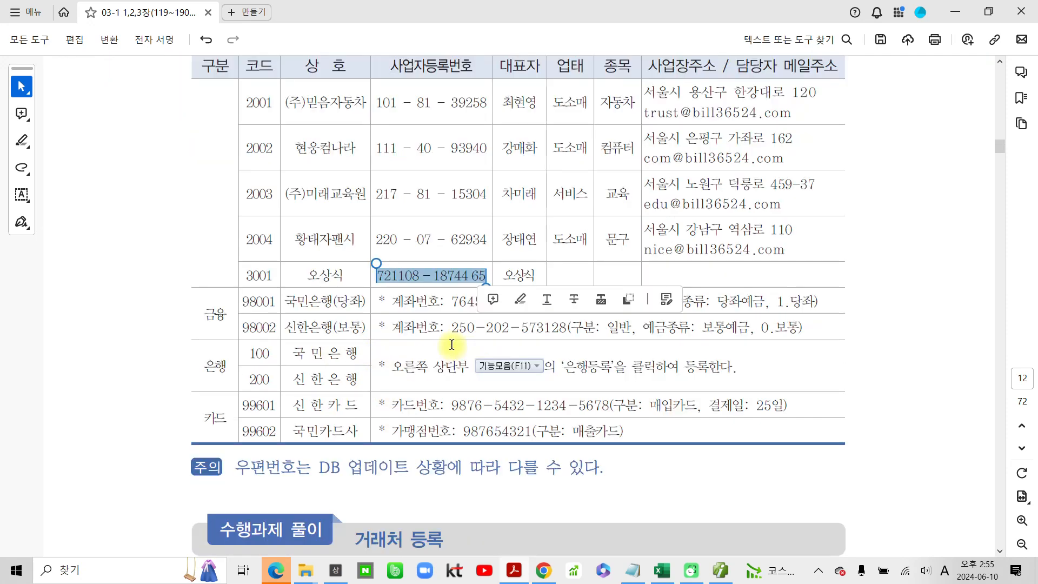
scroll(457, 376, "down", 1)
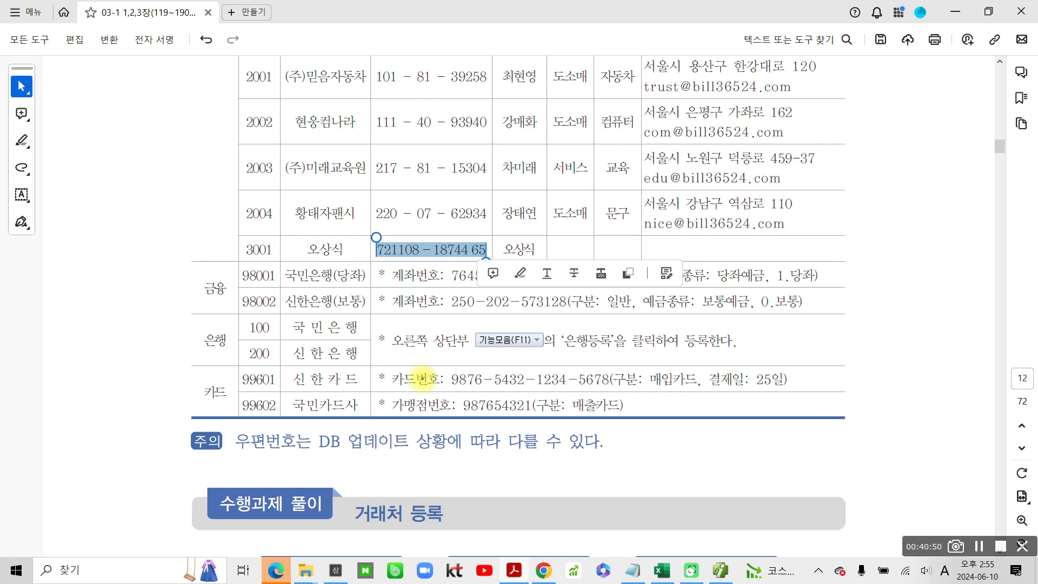
mouse_move(232, 304)
left_mouse_down()
mouse_move(219, 270)
mouse_move(222, 294)
mouse_move(177, 289)
mouse_move(232, 304)
left_mouse_up()
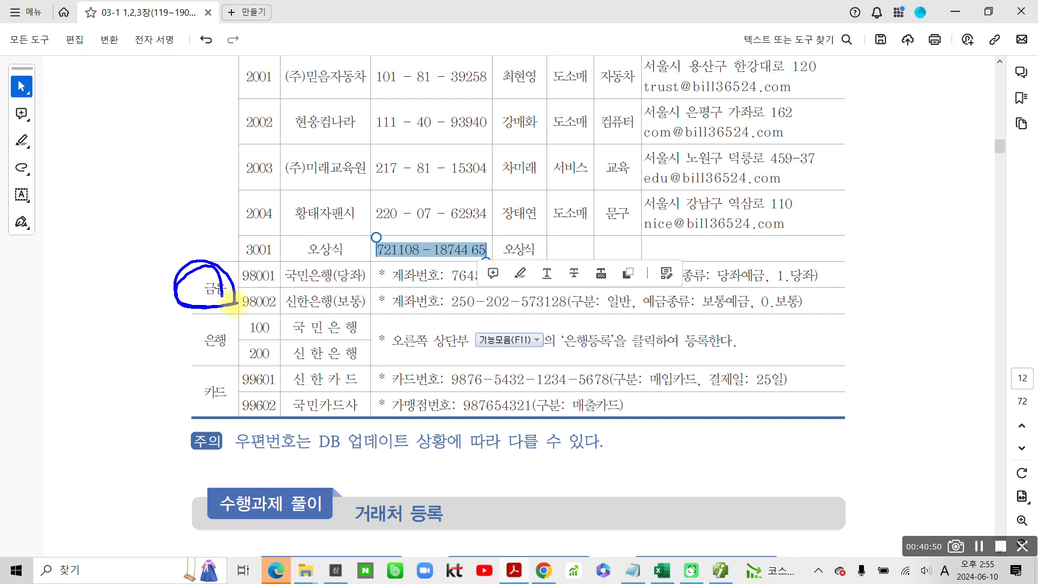
mouse_move(240, 369)
left_mouse_down()
mouse_move(240, 348)
mouse_move(278, 320)
mouse_move(241, 372)
mouse_move(239, 97)
mouse_move(274, 56)
mouse_move(281, 316)
mouse_move(246, 325)
left_mouse_up()
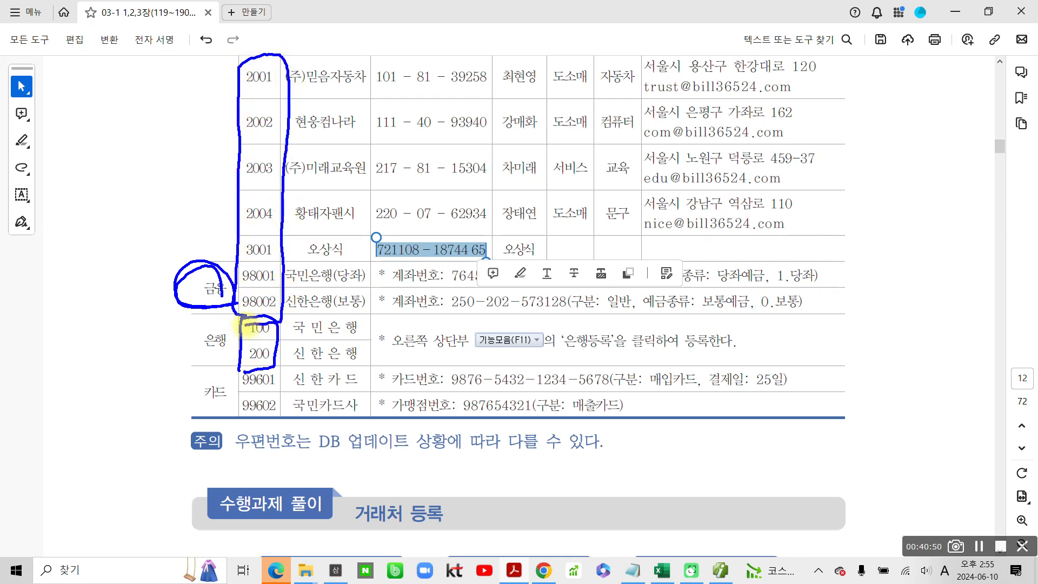
key("Escape")
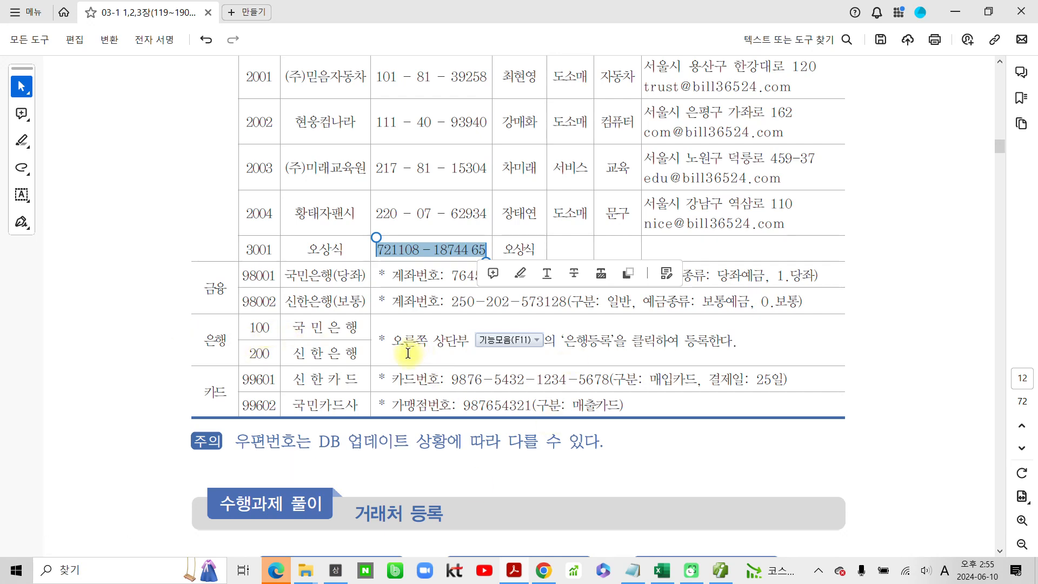
- Point out the 은행 group and its instruction to use 은행등록 under 기능모음(F11) with a temporary box and circles
key("ctrl+2")
mouse_move(392, 323)
left_mouse_down()
mouse_move(622, 358)
mouse_move(761, 358)
left_mouse_up()
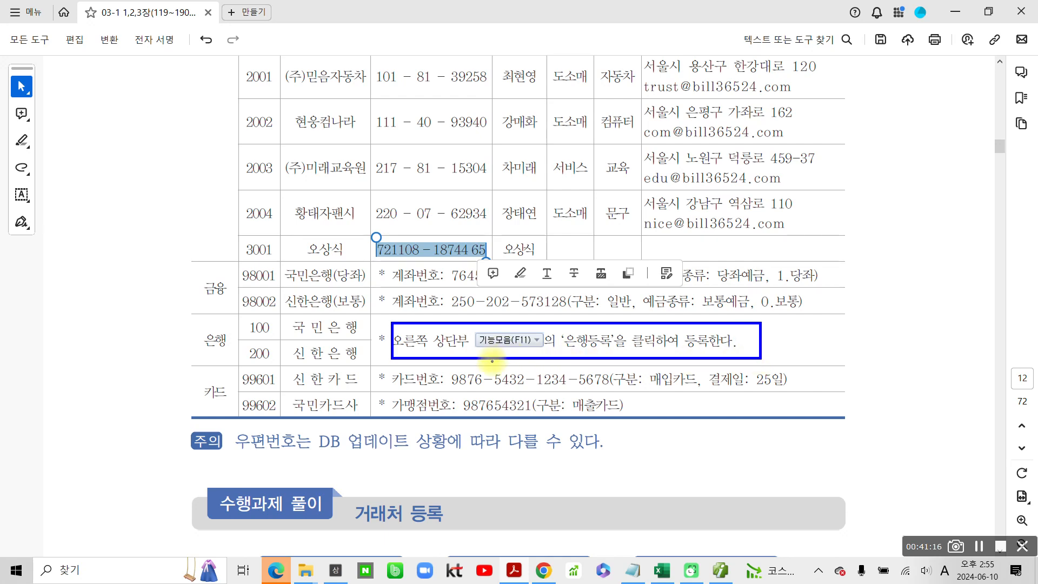
mouse_move(489, 359)
left_mouse_down()
mouse_move(471, 324)
mouse_move(512, 367)
mouse_move(621, 346)
mouse_move(593, 355)
mouse_move(747, 358)
left_mouse_up()
mouse_move(232, 363)
left_mouse_down()
mouse_move(219, 320)
mouse_move(235, 354)
left_mouse_up()
mouse_move(355, 318)
left_mouse_down()
mouse_move(372, 338)
mouse_move(357, 370)
left_mouse_up()
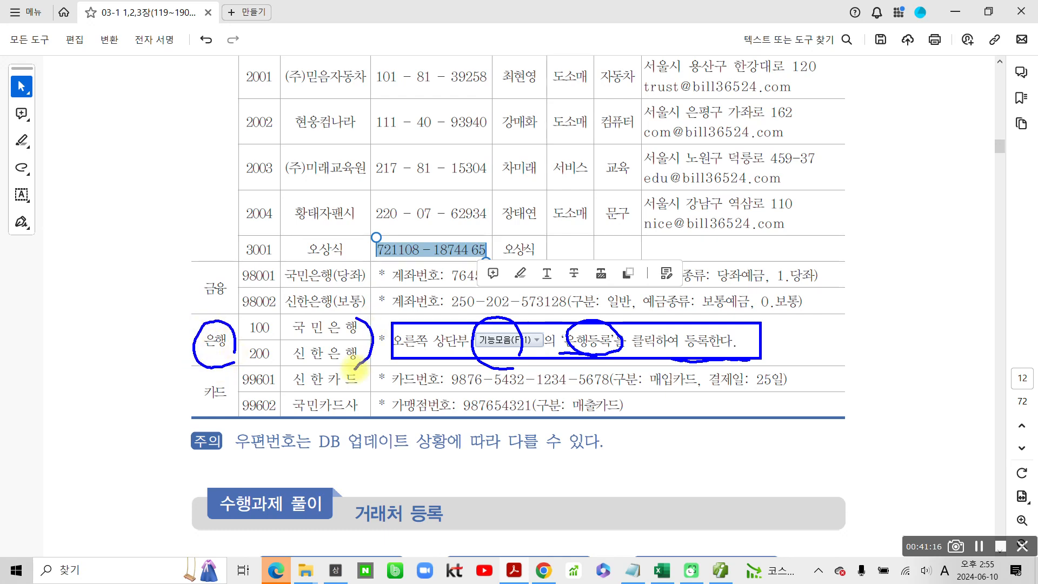
- Mark the two 금융 bank entries with their 계좌번호 and 예금종류 details temporarily, and clear all marks and the text selection
mouse_move(300, 254)
left_mouse_down()
mouse_move(305, 318)
mouse_move(356, 252)
mouse_move(289, 259)
left_mouse_up()
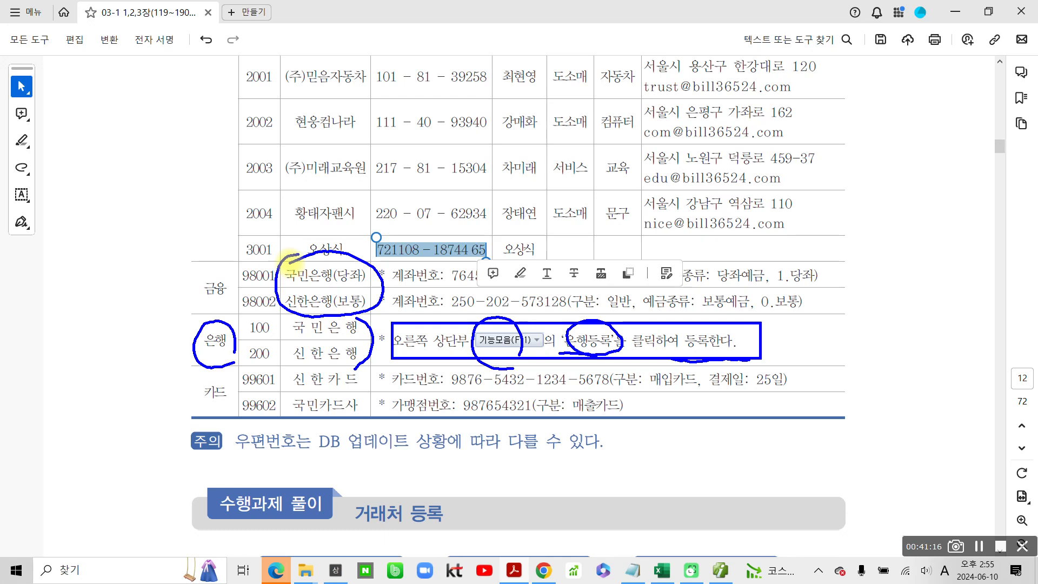
left_click_drag(405, 282, 443, 281)
left_click_drag(698, 290, 768, 291)
left_click_drag(416, 314, 565, 306)
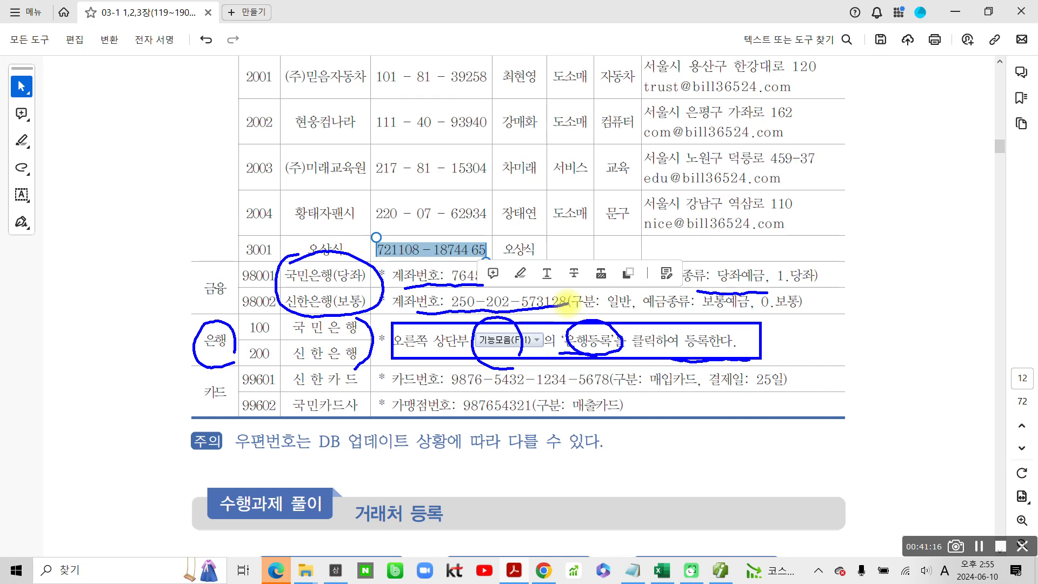
key("Escape")
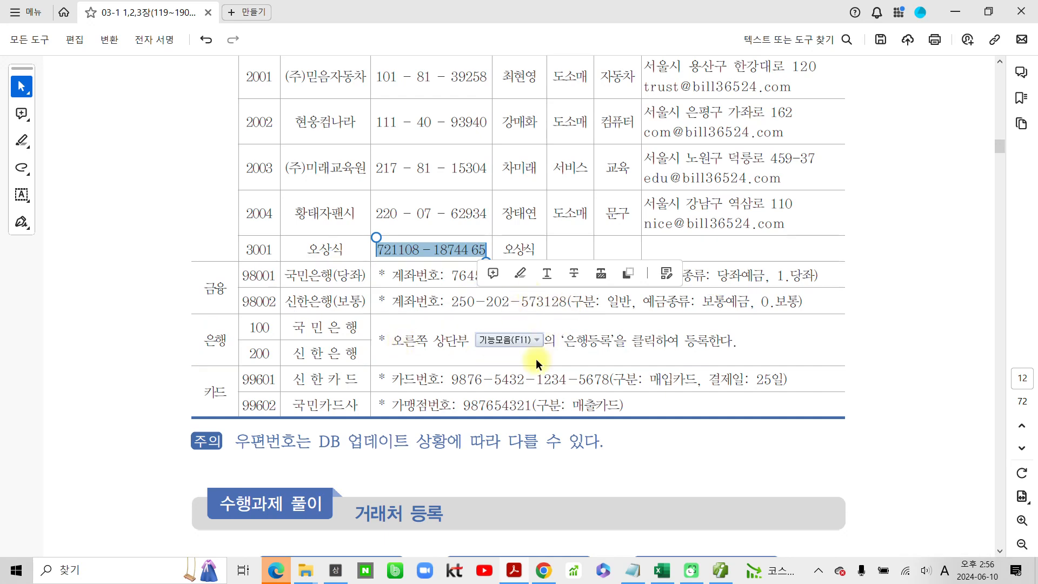
left_click(293, 333)
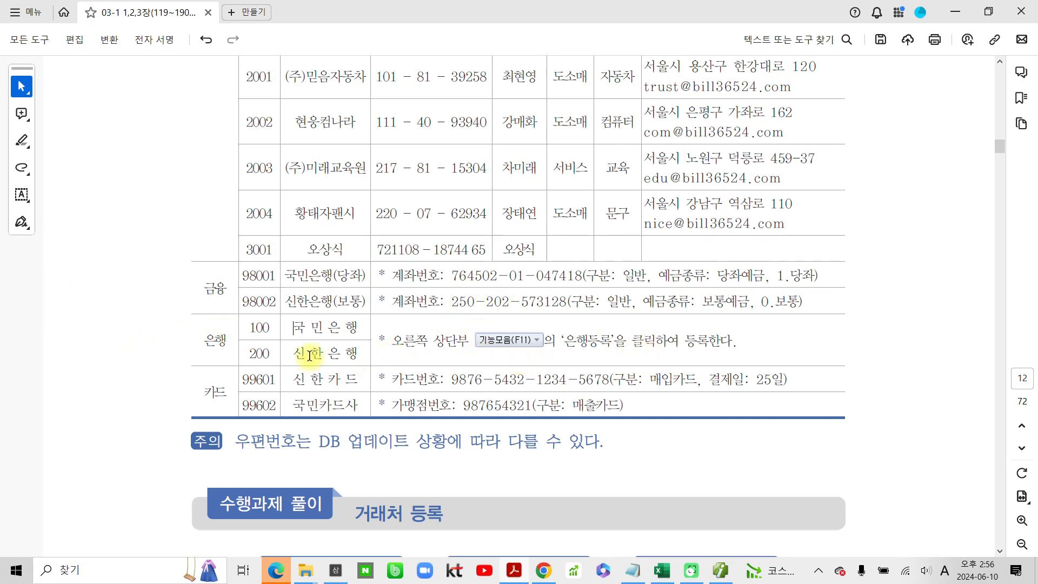
- Switch to SmartA(iPLUS) and locate 기능모음(F11) on the 거래처등록 screen, marking it temporarily
left_click(722, 572)
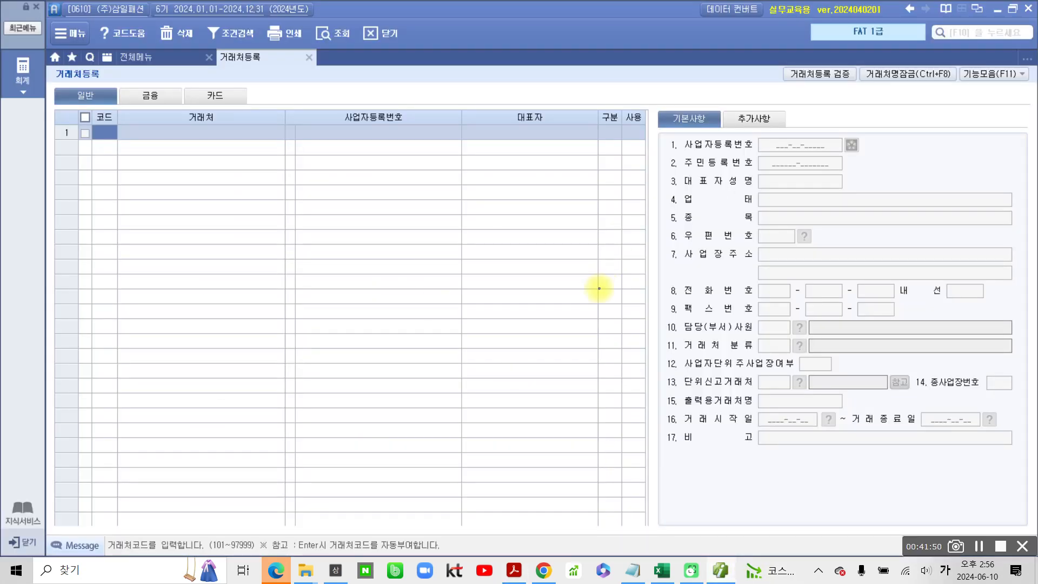
mouse_move(1015, 107)
left_mouse_down()
mouse_move(940, 89)
mouse_move(992, 29)
mouse_move(1027, 62)
mouse_move(1020, 115)
left_mouse_up()
mouse_move(964, 89)
left_mouse_down()
mouse_move(904, 177)
mouse_move(964, 111)
mouse_move(966, 85)
left_mouse_up()
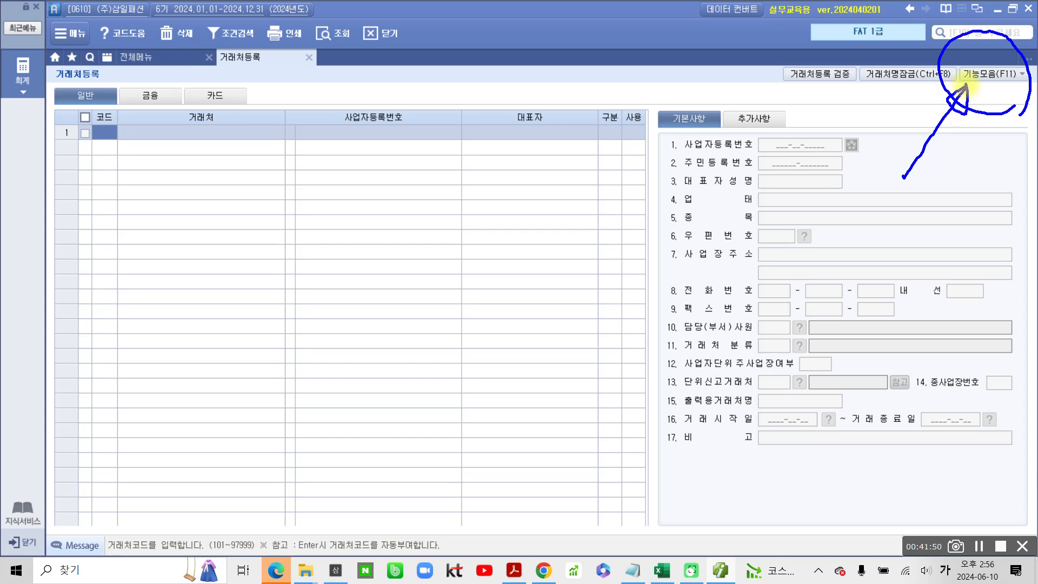
key("Escape")
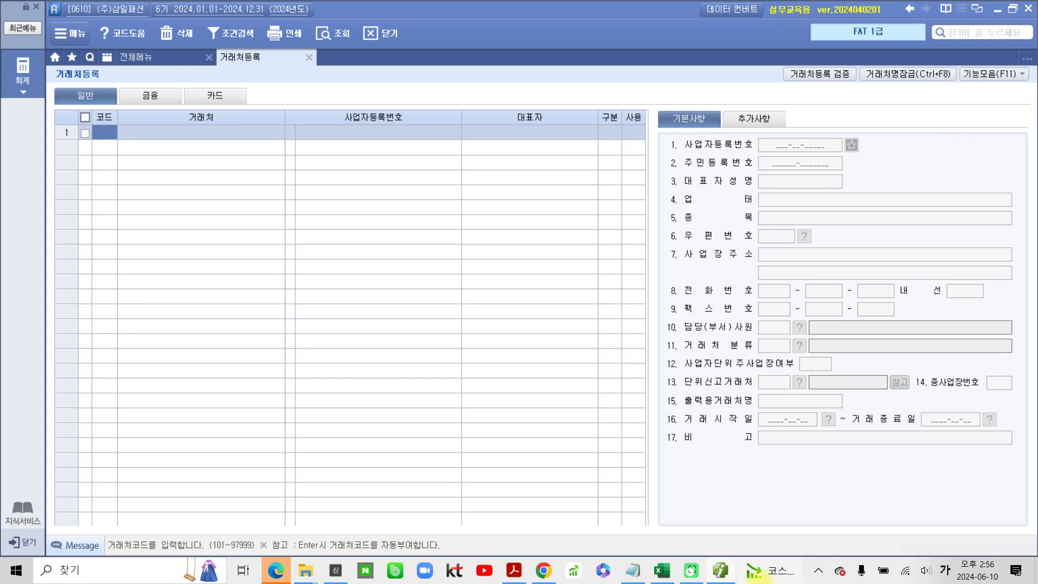
- Switch back to the textbook PDF and highlight the 카드 category label in the customer table
left_click(725, 571)
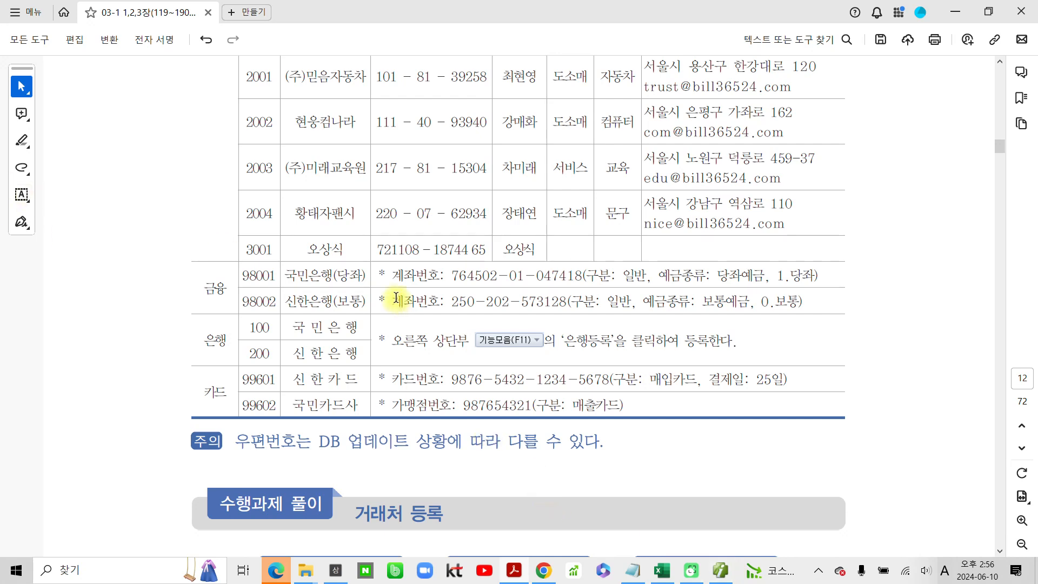
left_click_drag(198, 395, 230, 391)
left_click(265, 415)
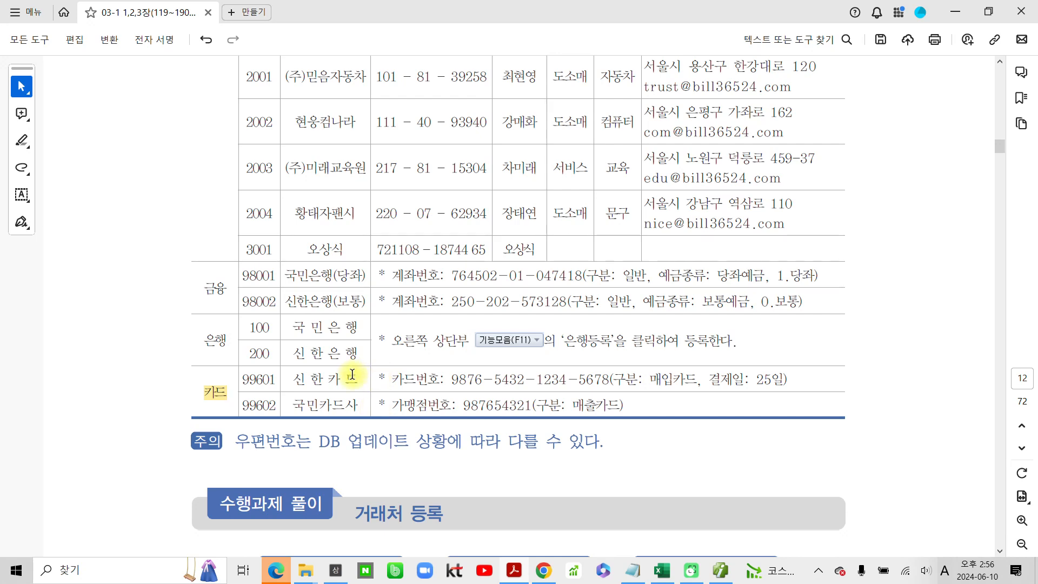
- Return to the 일반 customer table at the start of the 거래처 등록 task
scroll(357, 368, "up", 4)
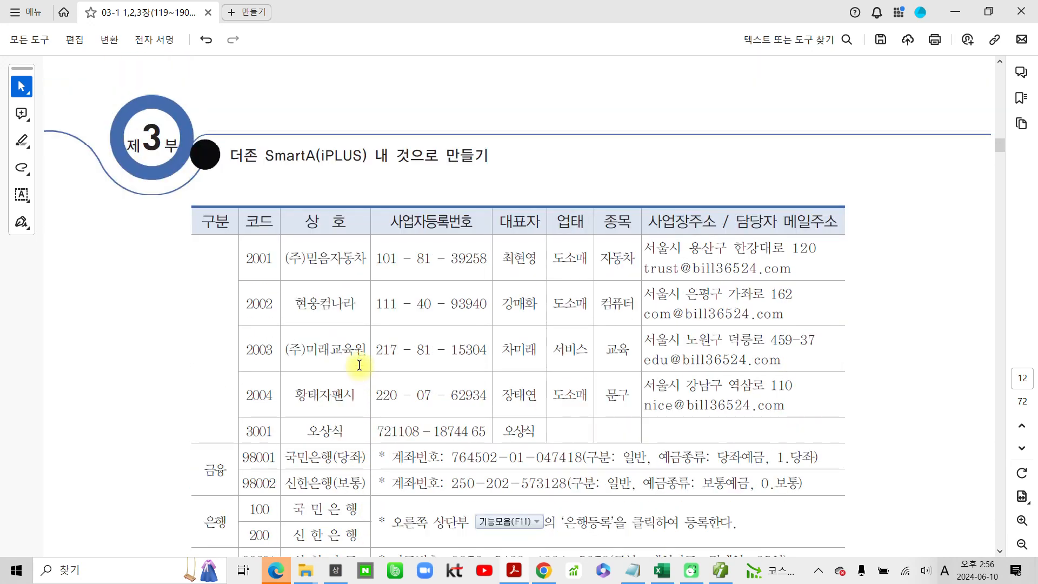
scroll(359, 364, "up", 10)
scroll(359, 365, "up", 2)
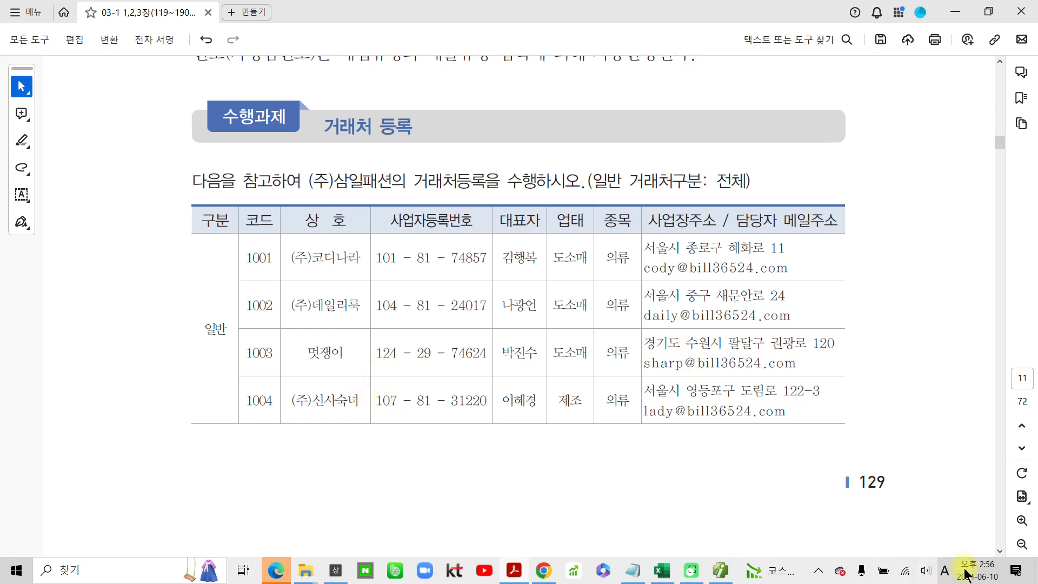